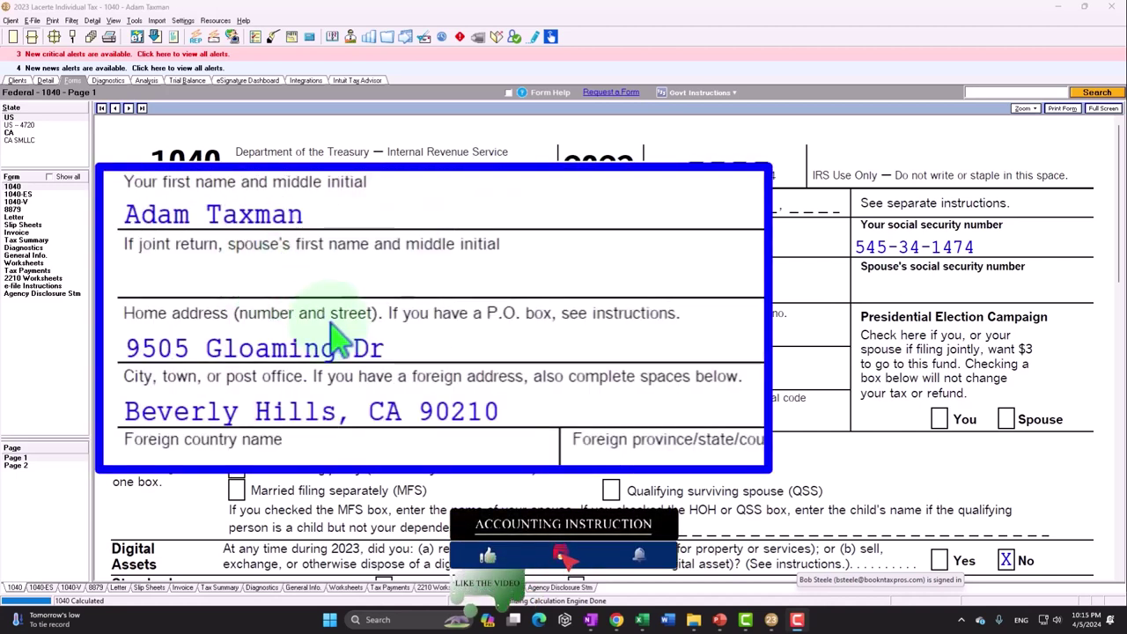
# Step: Bring 1040 lines 8–15 into view, ending at 86,150 taxable income, and move Excel on the taskbar
pyautogui.scroll(-2, 314, 402)
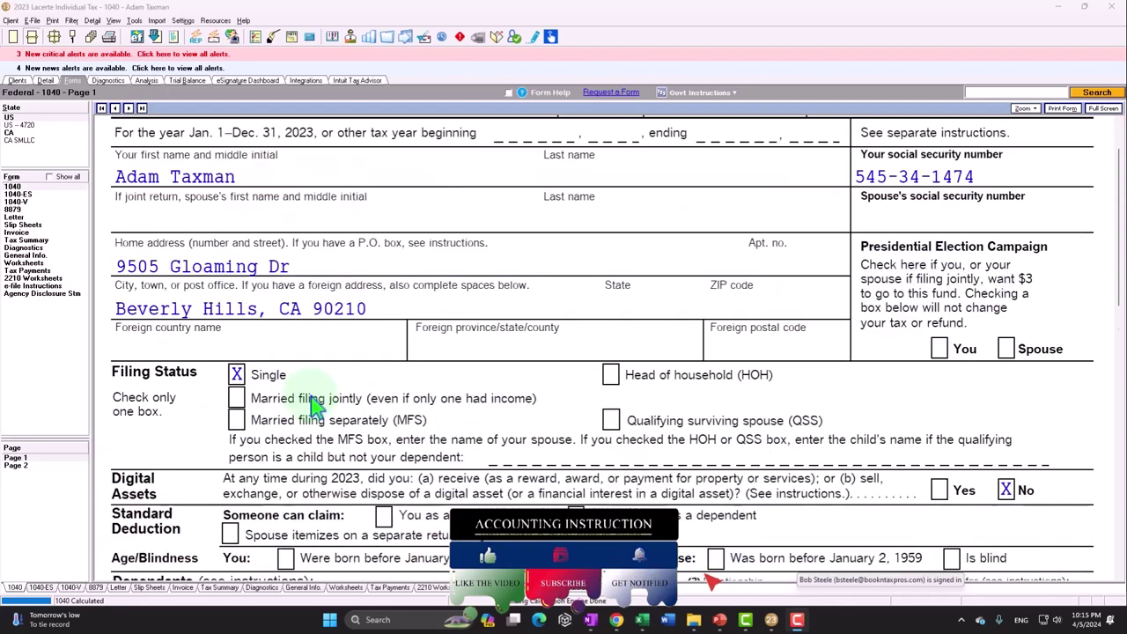
pyautogui.scroll(-10, 315, 402)
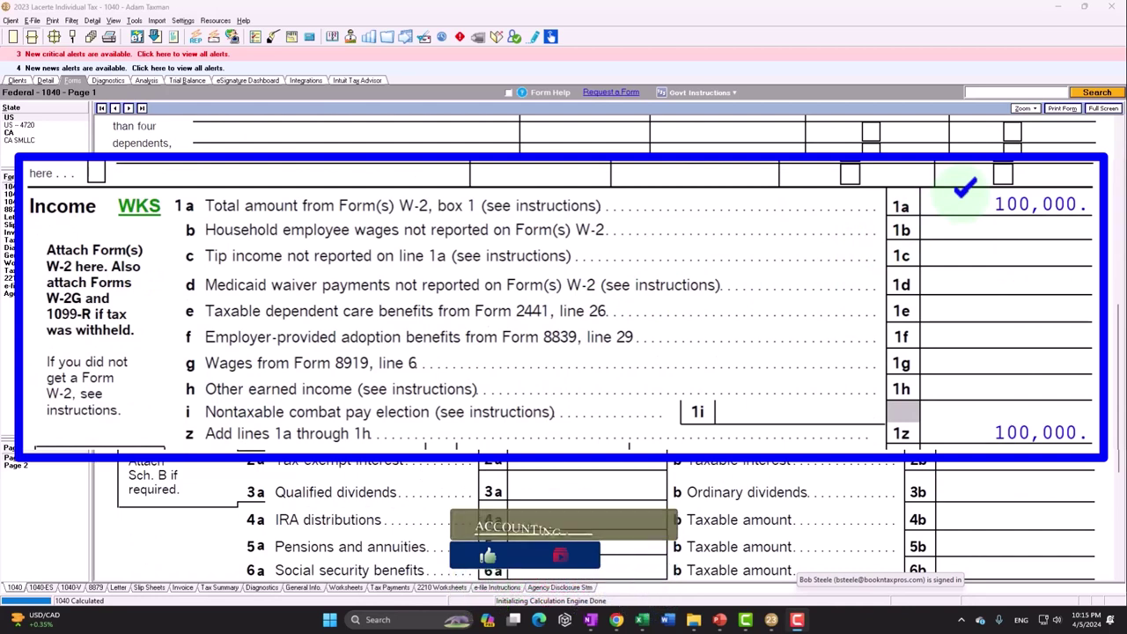
pyautogui.scroll(-8, 965, 187)
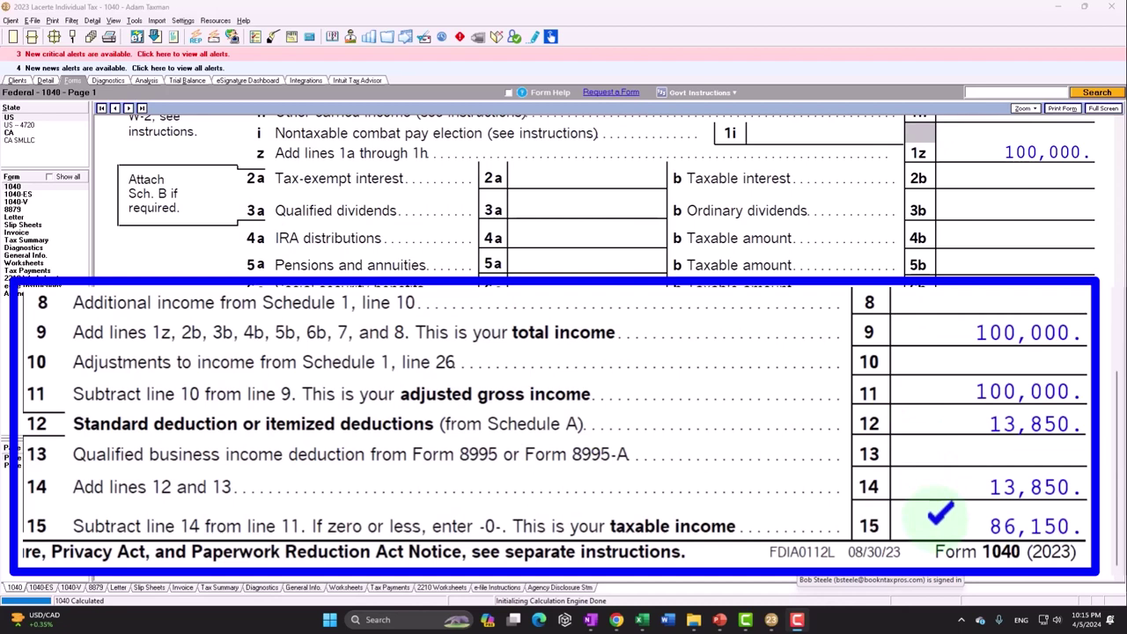
pyautogui.moveTo(642, 620); pyautogui.dragTo(801, 623)
pyautogui.click(797, 620)
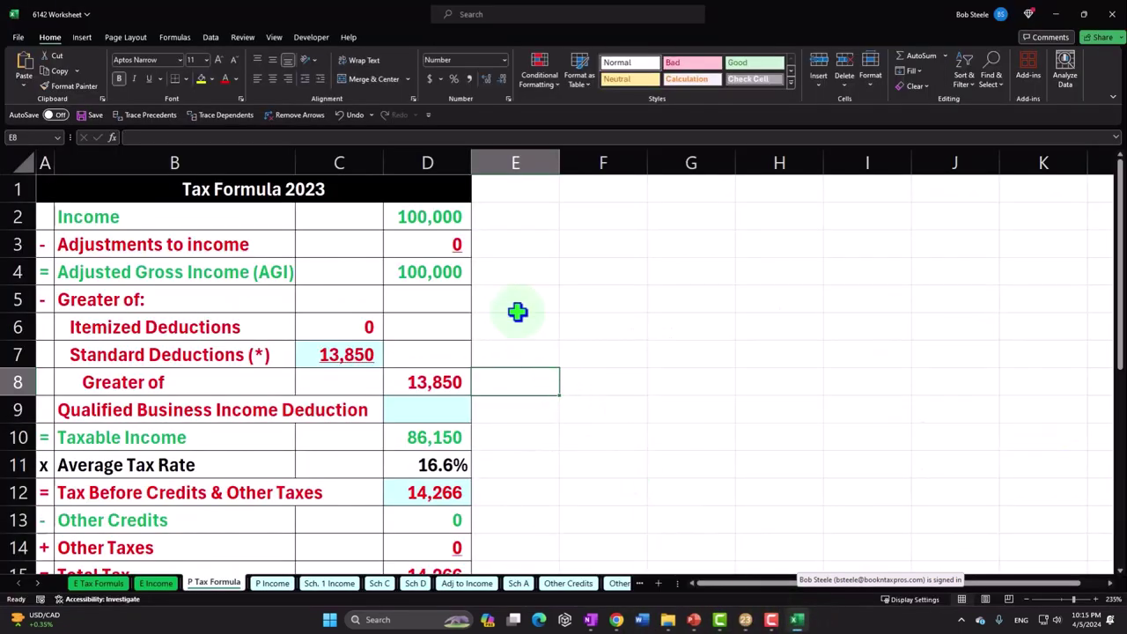
pyautogui.click(428, 214)
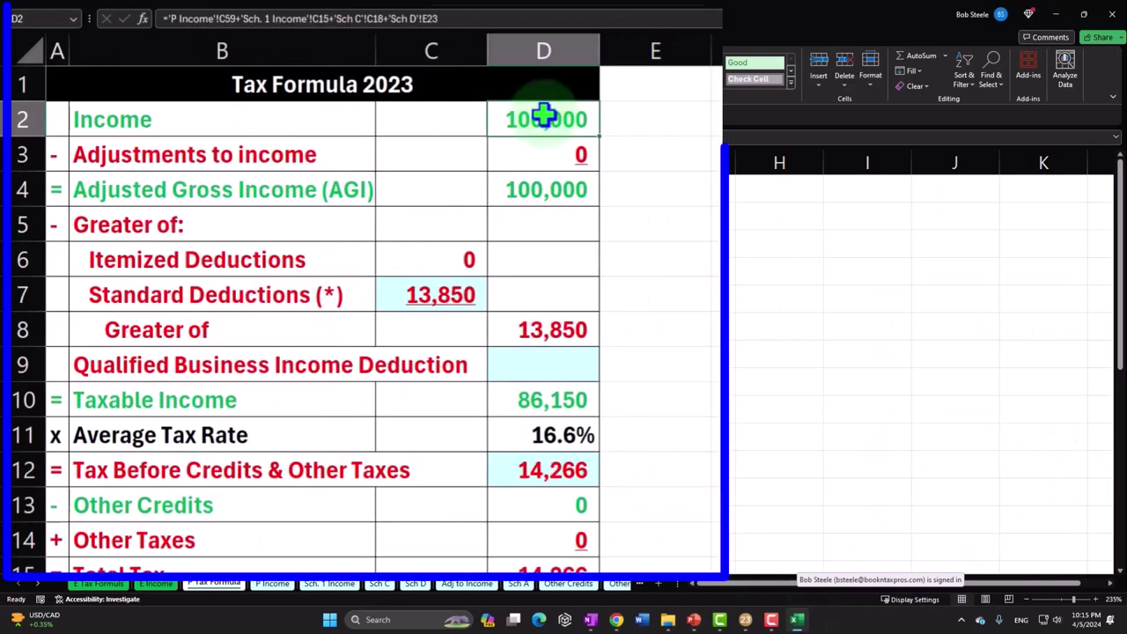
pyautogui.click(450, 286)
pyautogui.click(563, 398)
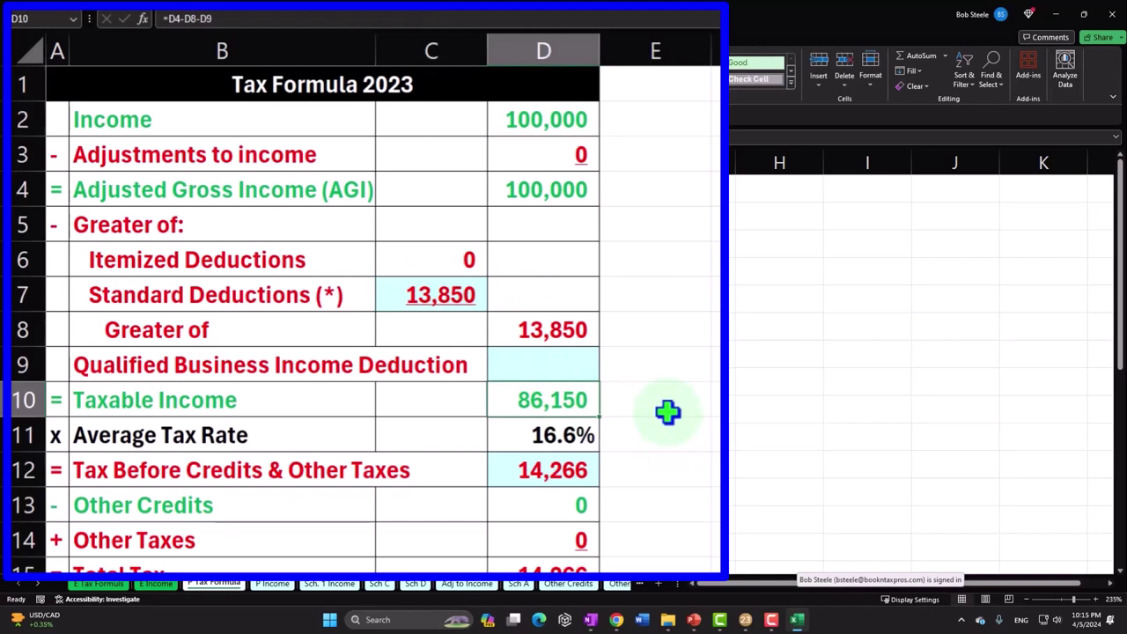
pyautogui.click(672, 472)
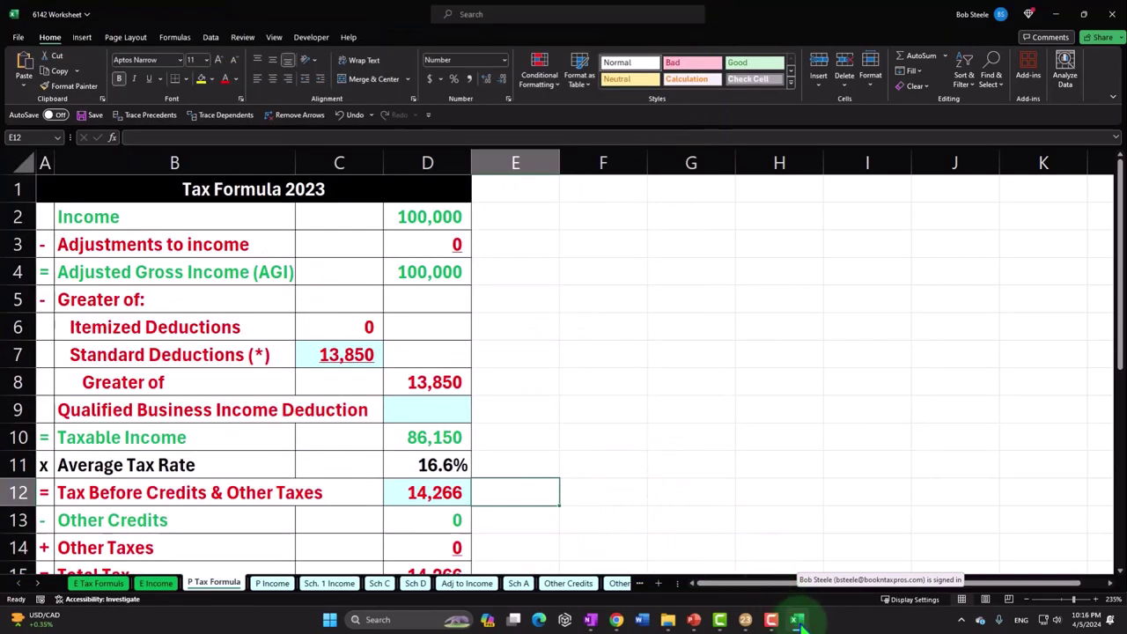
pyautogui.click(745, 619)
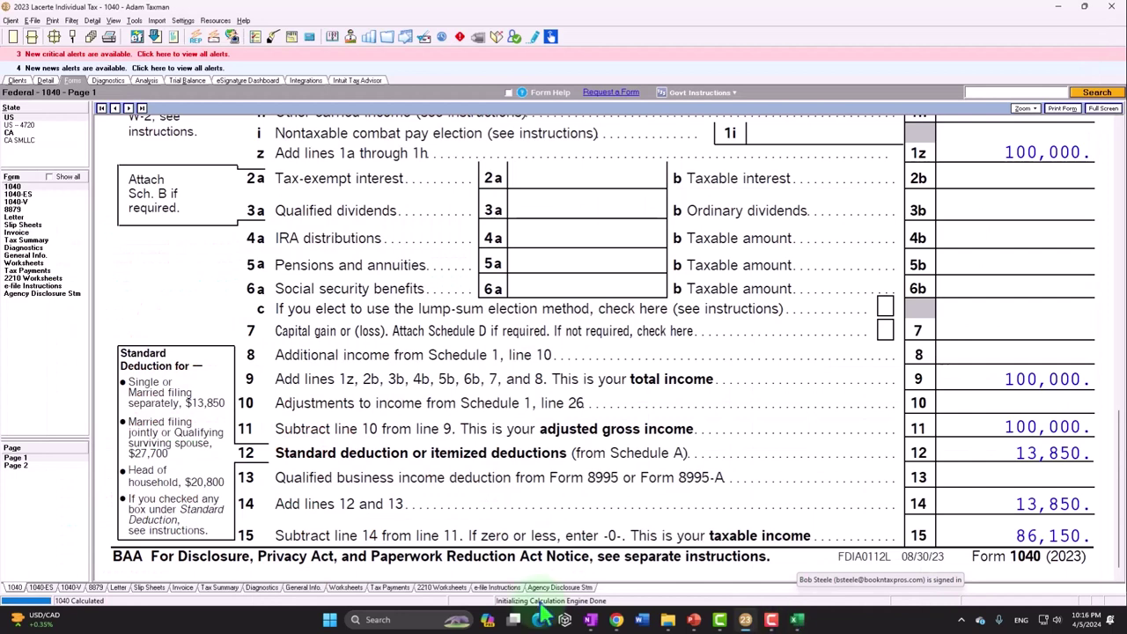
# Step: Check the 14,266 tax on 1040 page 2, review page 1's income lines, then return to data entry
pyautogui.click(16, 465)
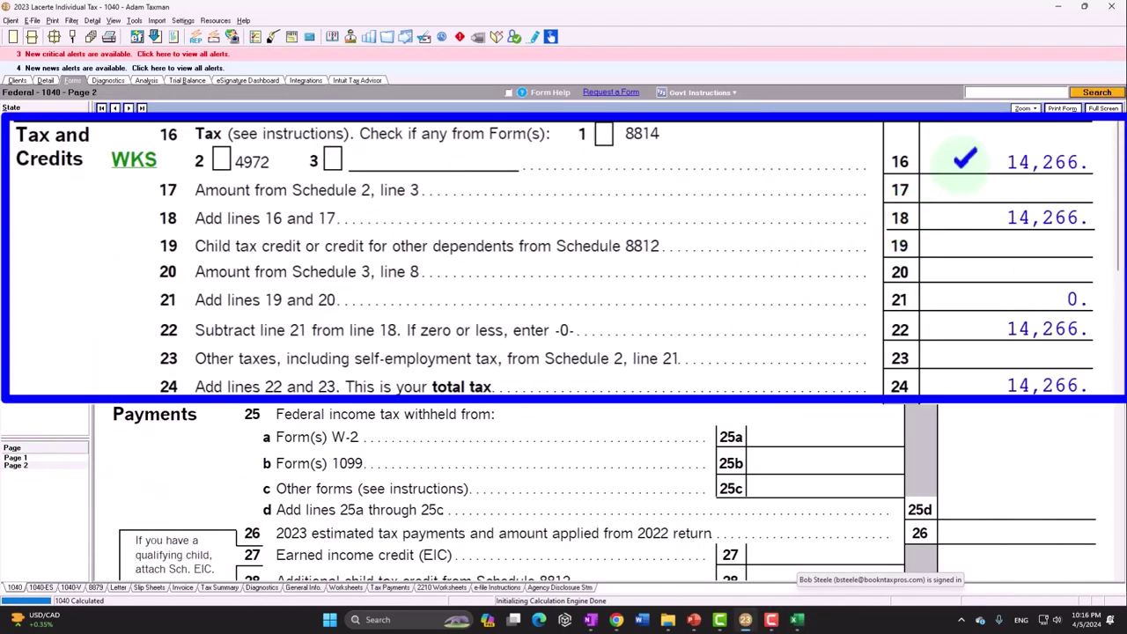
pyautogui.click(38, 458)
pyautogui.scroll(-5, 496, 397)
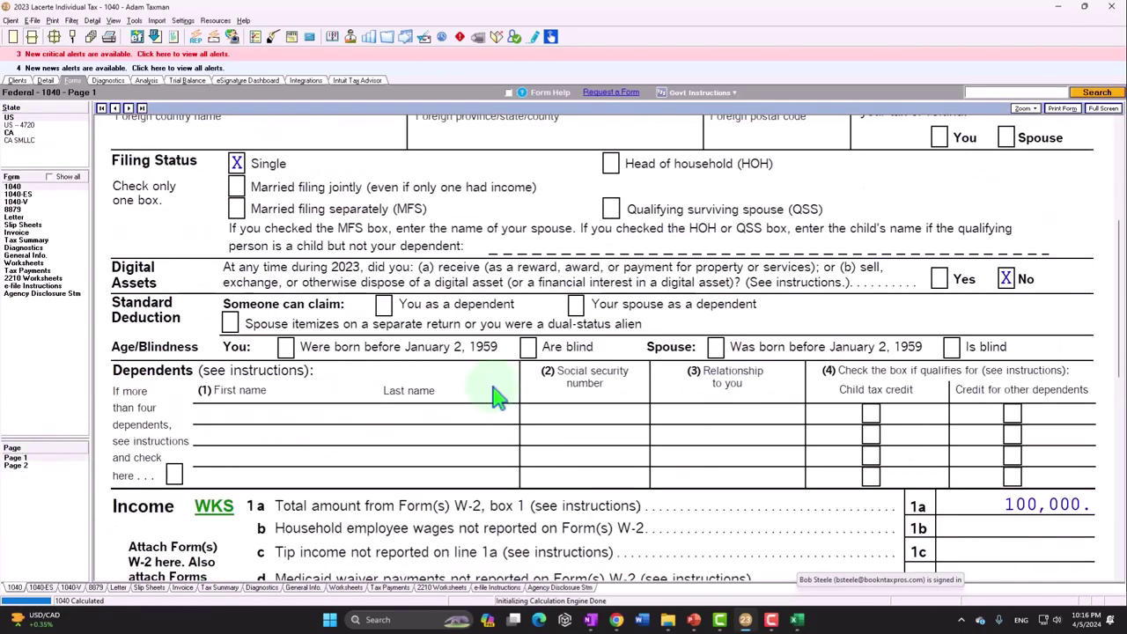
pyautogui.scroll(-8, 496, 397)
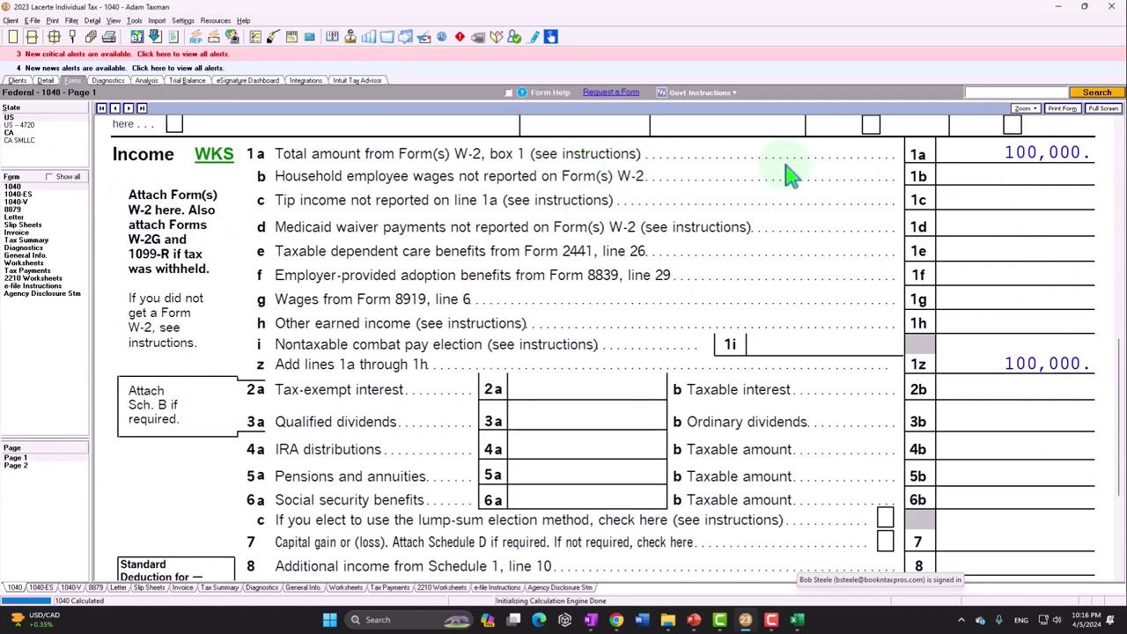
pyautogui.scroll(-1, 941, 172)
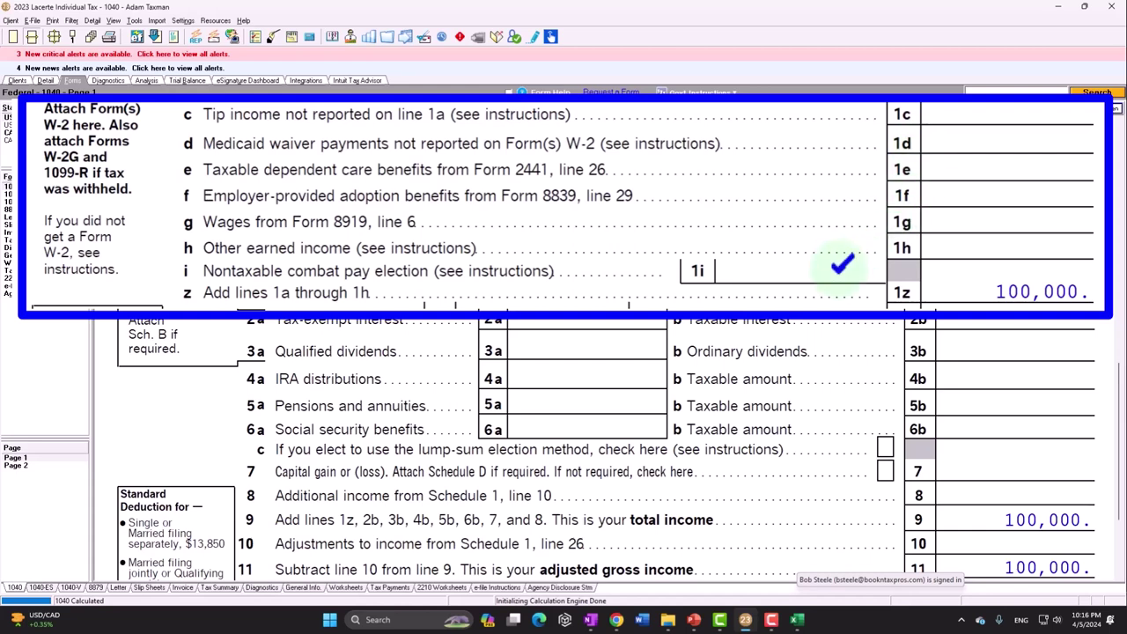
pyautogui.scroll(-2, 863, 282)
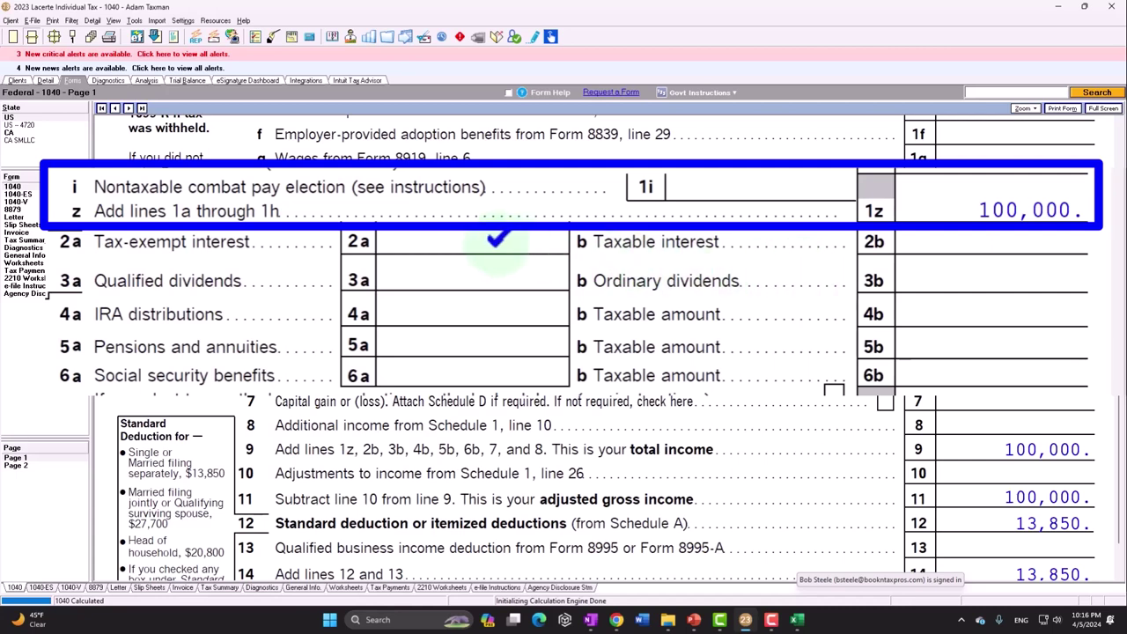
pyautogui.click(45, 80)
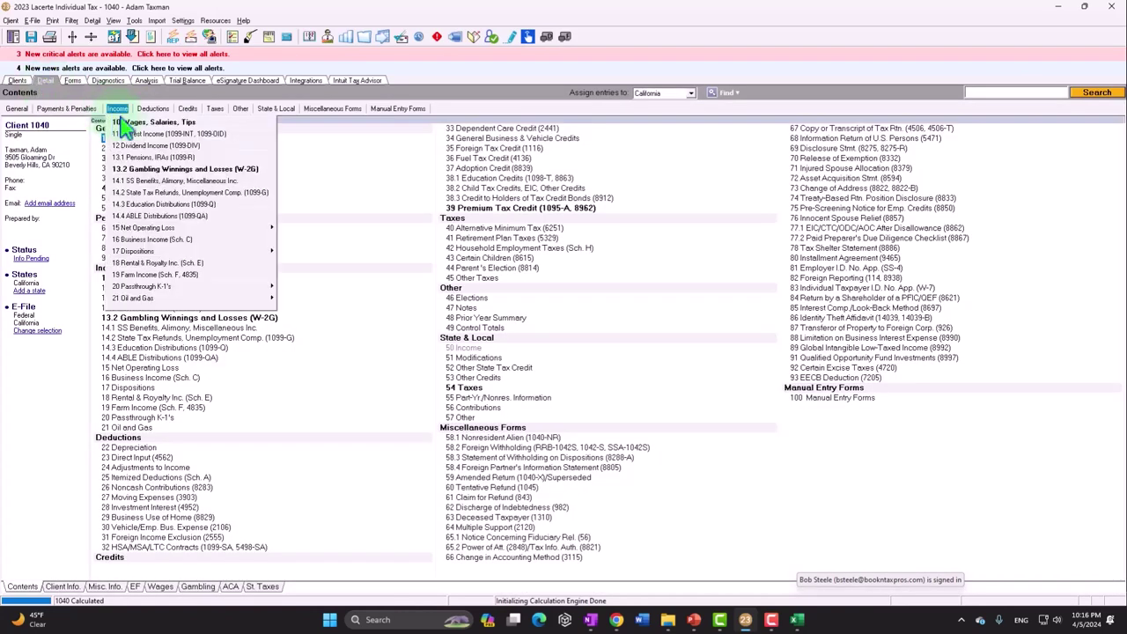
# Step: Show the Wages, Salaries, Tips W-2 screen with an always-on-top Calculator parked right of the fields
pyautogui.click(127, 123)
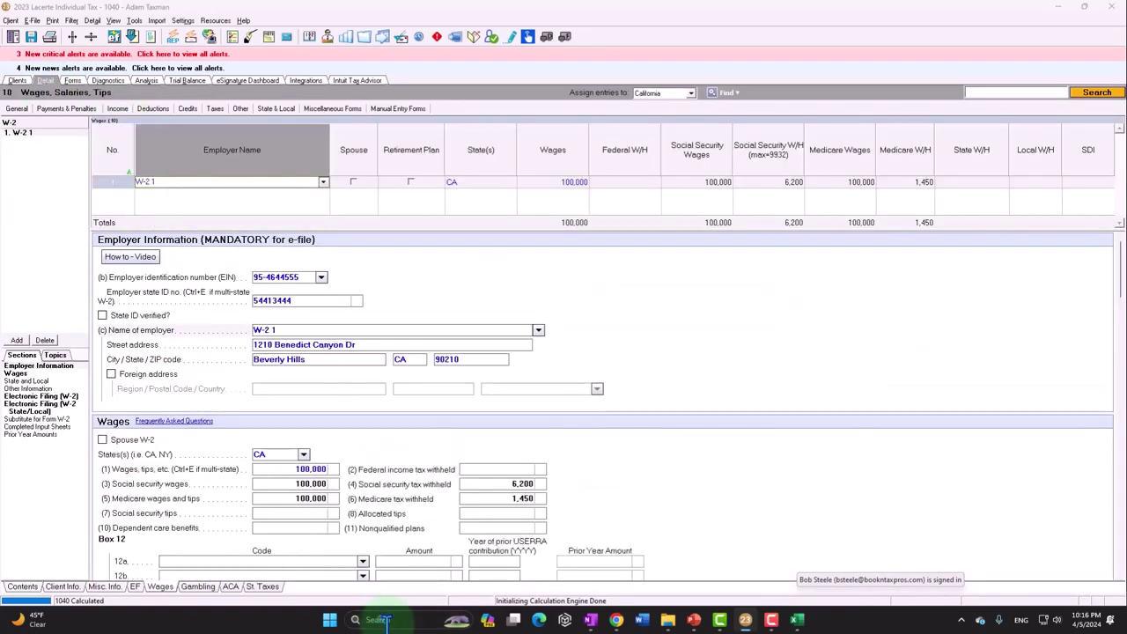
pyautogui.click(384, 619)
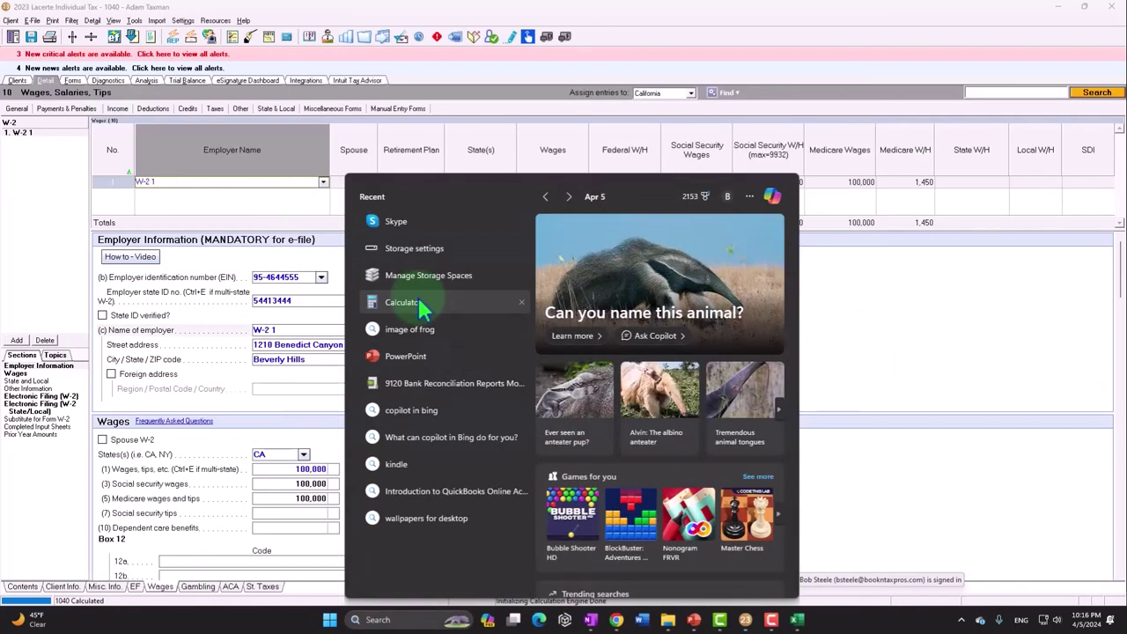
pyautogui.click(421, 307)
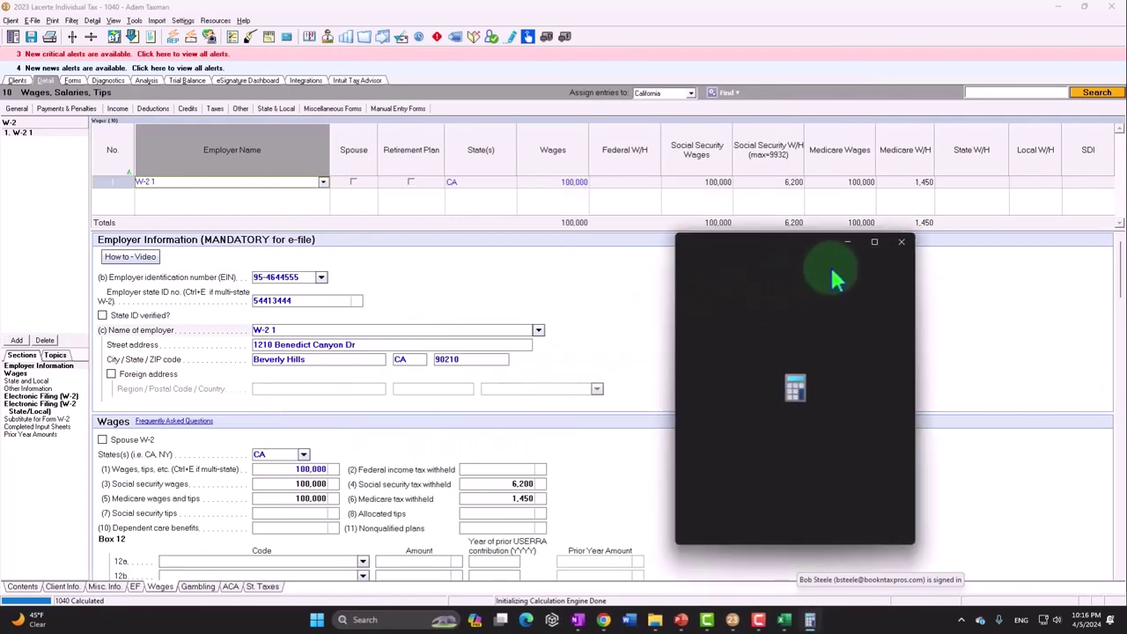
pyautogui.click(767, 265)
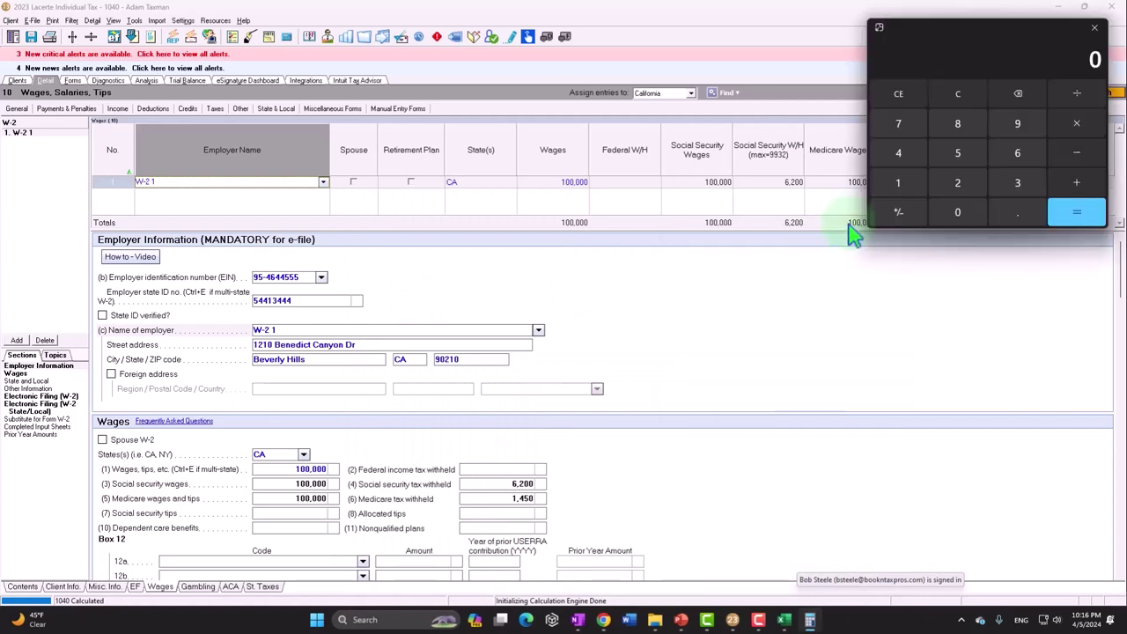
pyautogui.moveTo(956, 29); pyautogui.dragTo(494, 240)
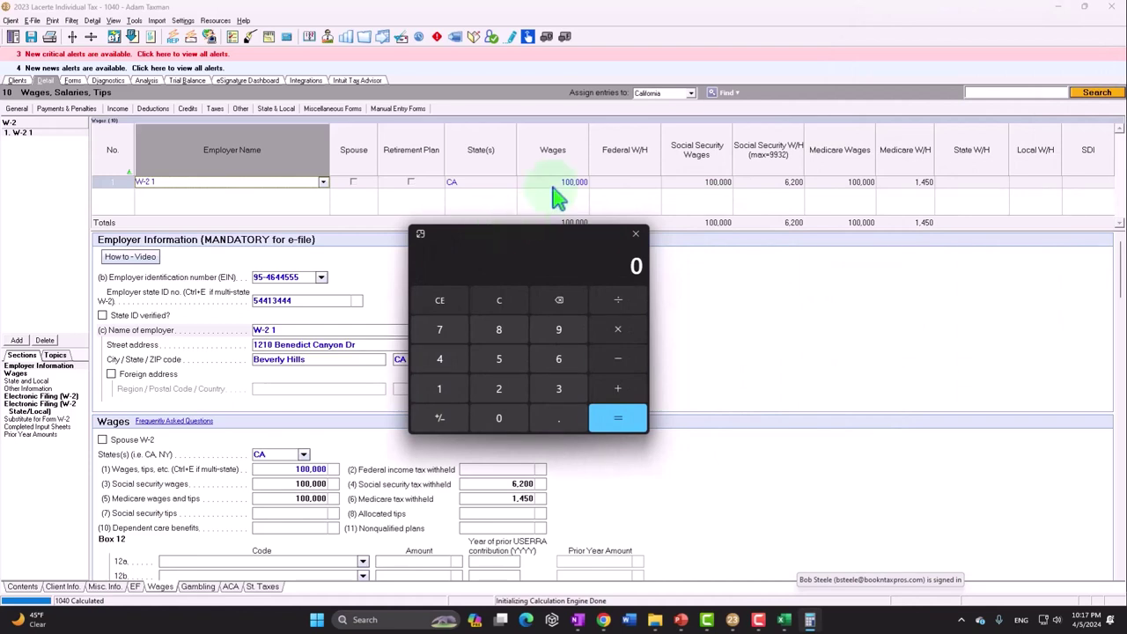
pyautogui.moveTo(525, 234); pyautogui.dragTo(680, 255)
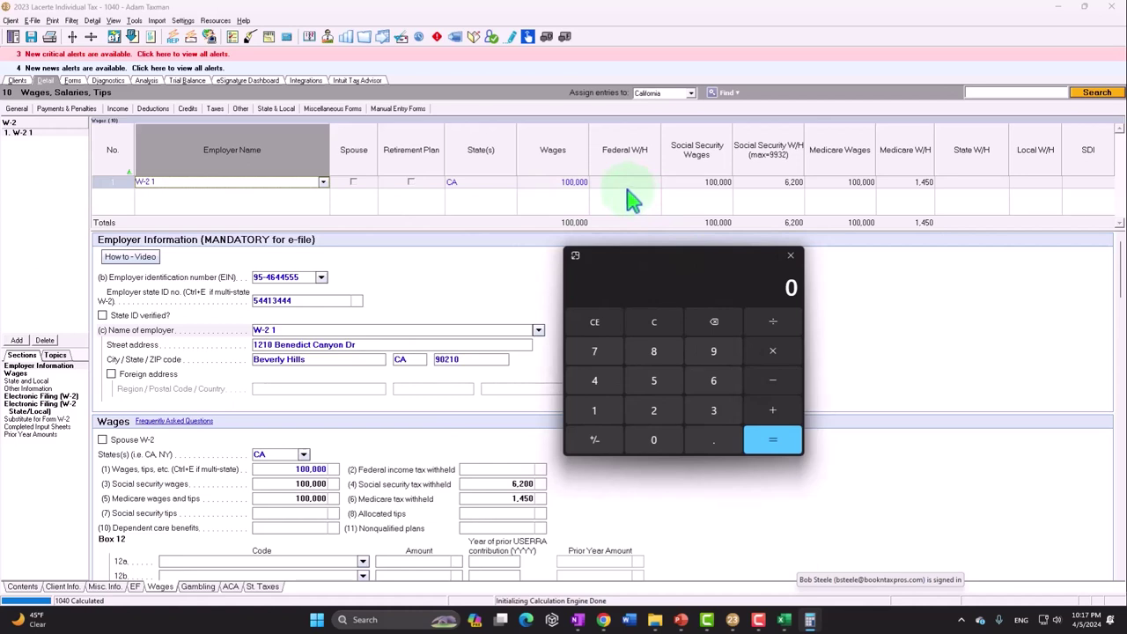
pyautogui.moveTo(626, 255); pyautogui.dragTo(764, 247)
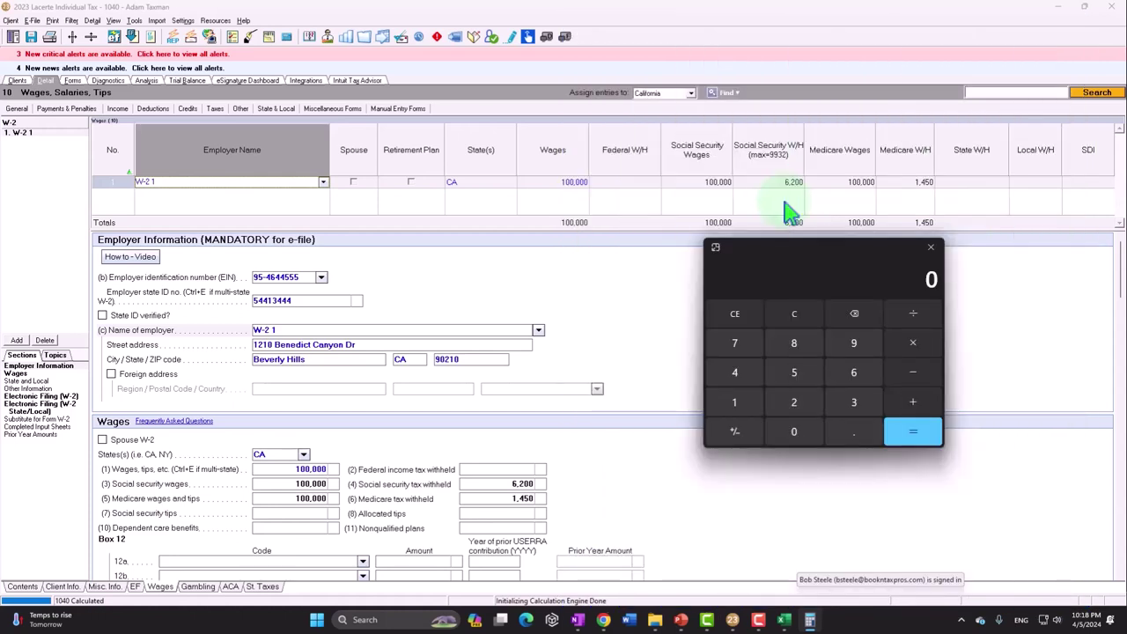
# Step: Compute the 6,200 Social Security tax as 6.2% of the 100,000 wages, then clear Calculator
pyautogui.press('1')
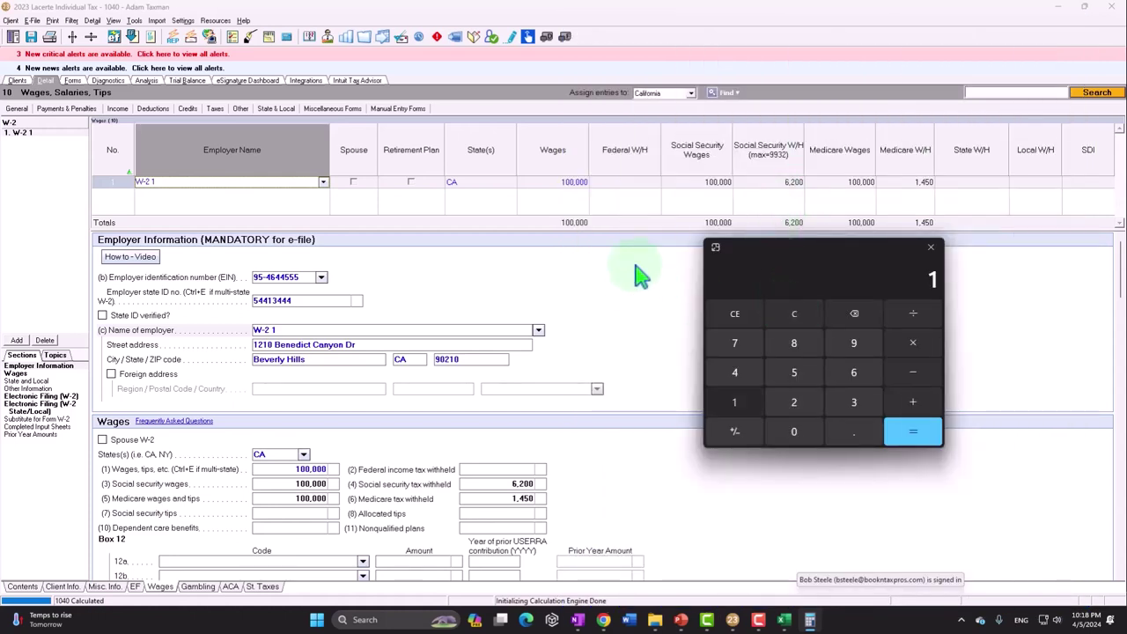
pyautogui.press('0')
pyautogui.press('0')
pyautogui.press('0')
pyautogui.press('0')
pyautogui.press('0')
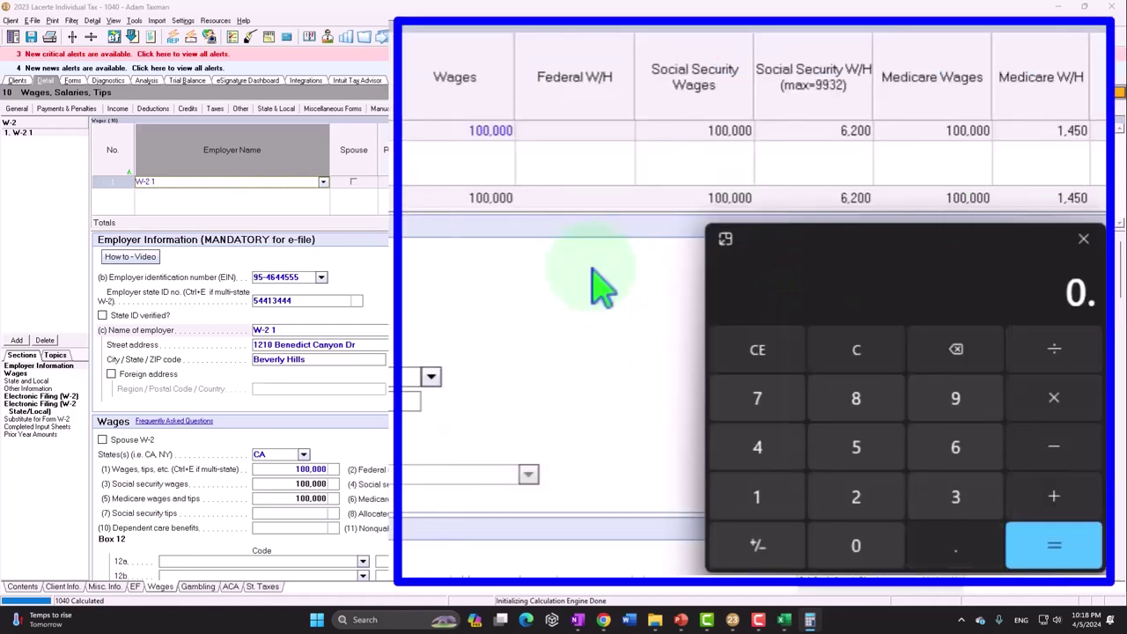
pyautogui.press('0')
pyautogui.press('6')
pyautogui.press('2')
pyautogui.press('Return')
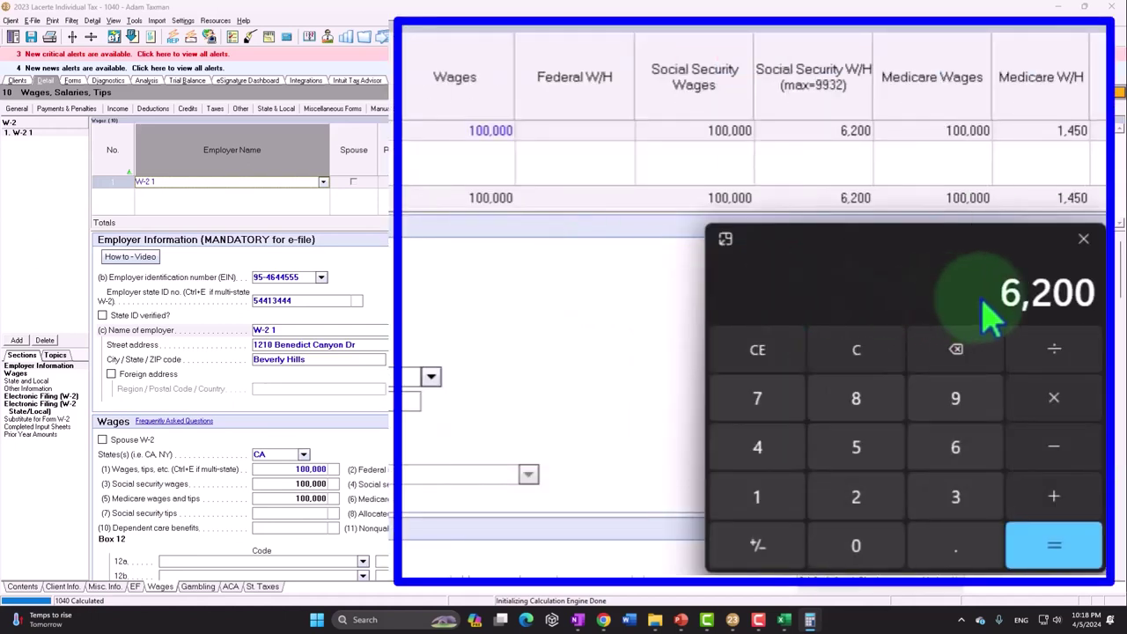
pyautogui.click(867, 357)
# Step: Compute the 1,450 Medicare tax as 100,000 × .0145, then select the W-2 Wages cell
pyautogui.press('1')
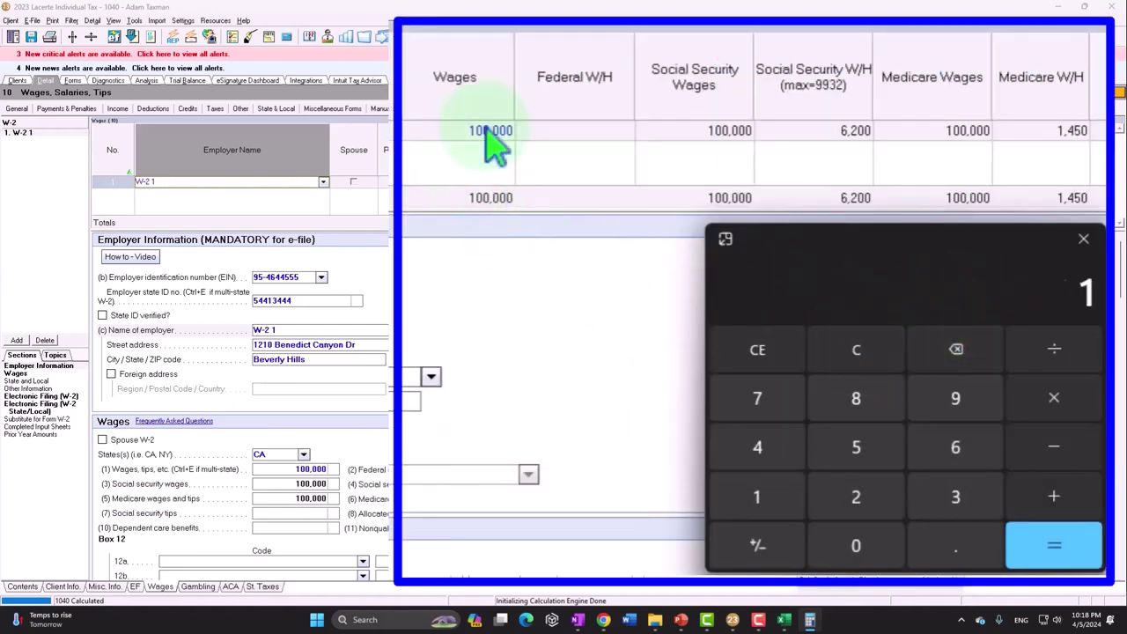
pyautogui.press('0')
pyautogui.press('0')
pyautogui.press('0')
pyautogui.press('0')
pyautogui.press('0')
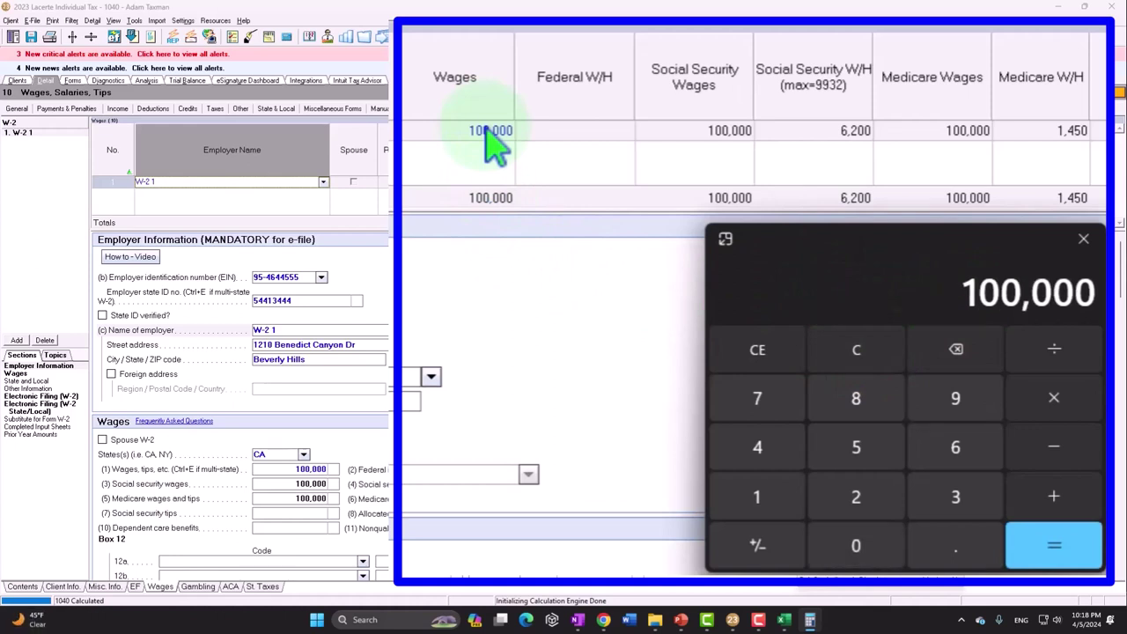
pyautogui.press('*')
pyautogui.press('.')
pyautogui.press('0')
pyautogui.press('1')
pyautogui.press('4')
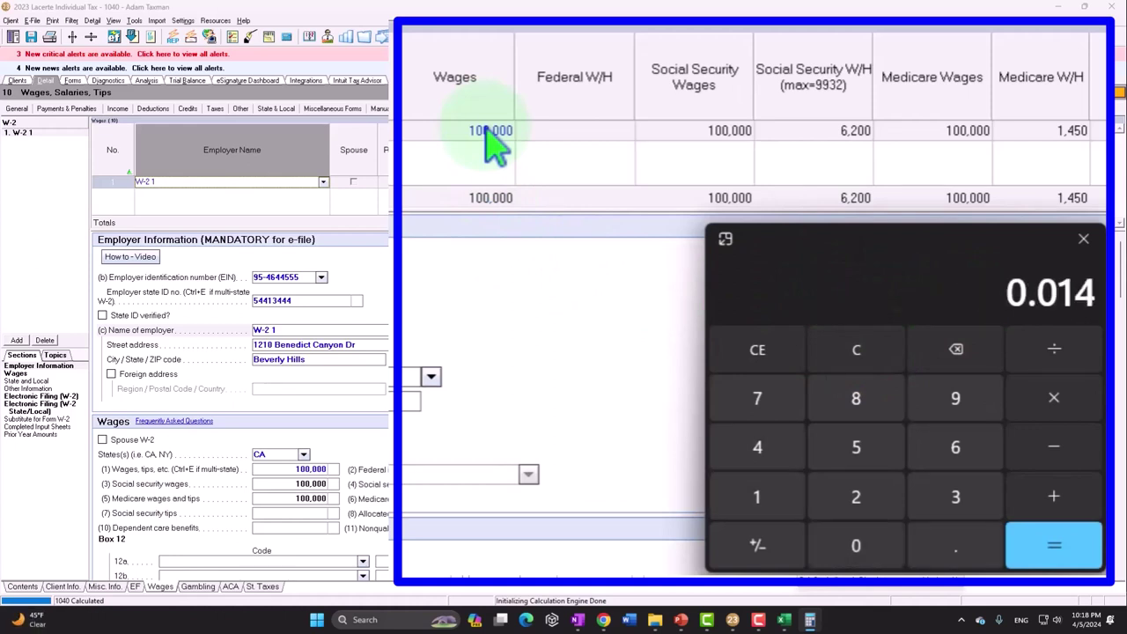
pyautogui.press('5')
pyautogui.press('Return')
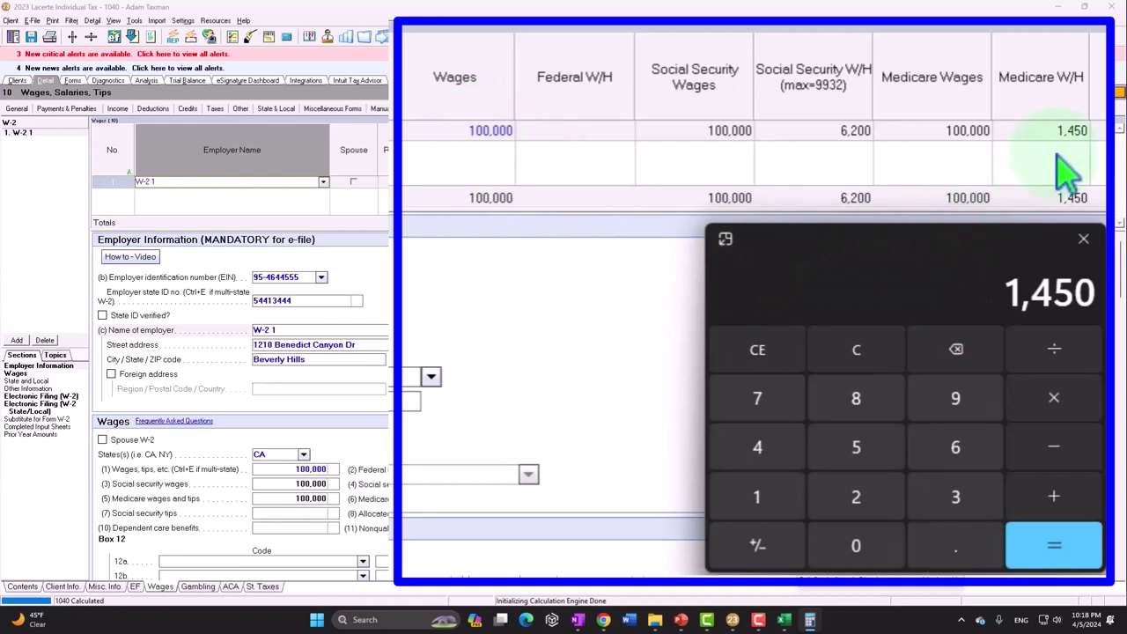
pyautogui.click(491, 152)
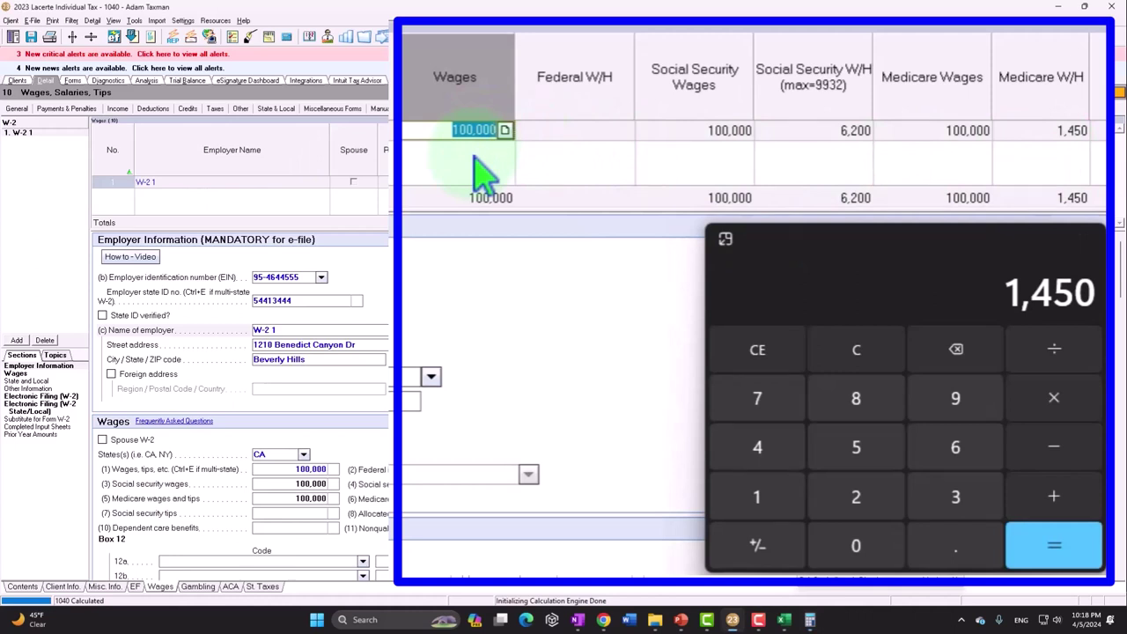
pyautogui.press('BackSpace')
pyautogui.write('200,000')
pyautogui.press('Tab')
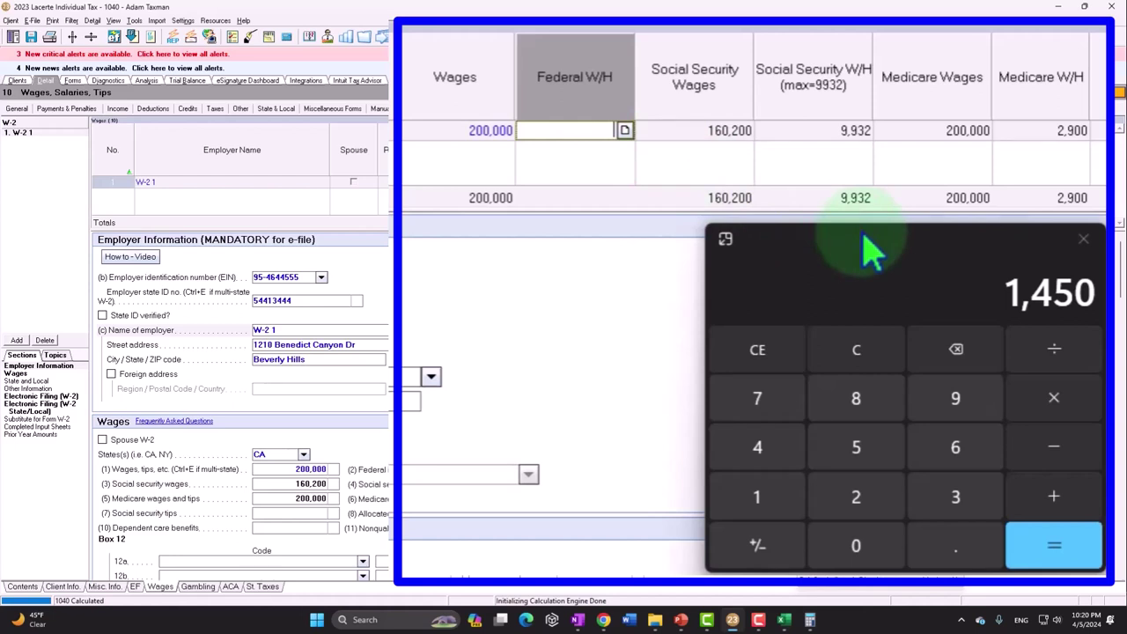
pyautogui.click(473, 137)
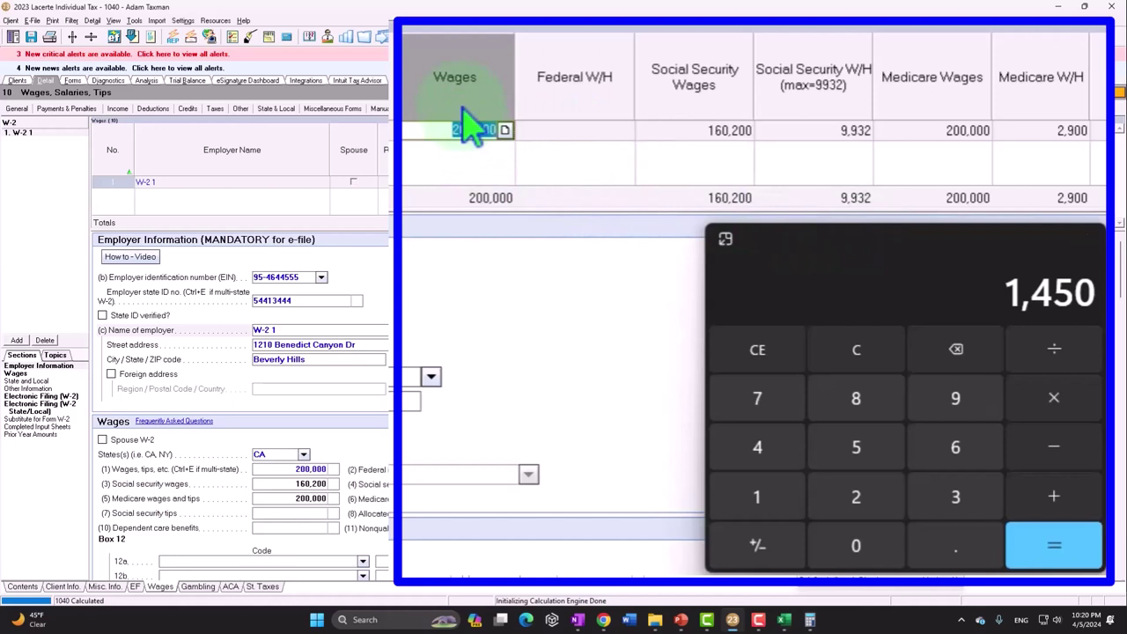
pyautogui.write('100000')
pyautogui.press('Tab')
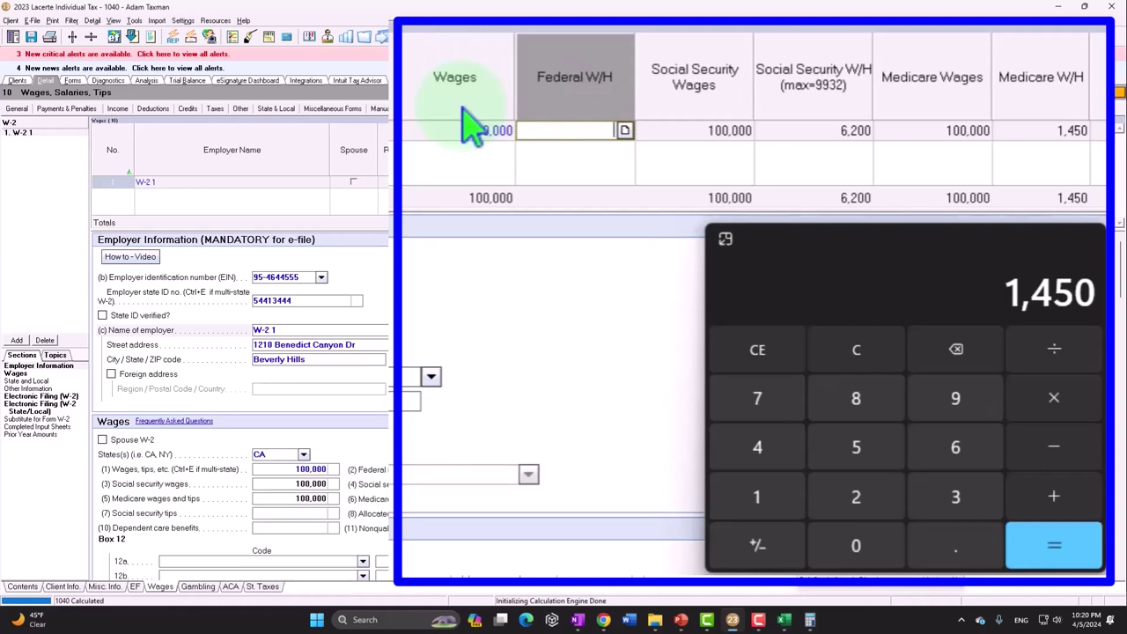
# Step: Reset the calculator to 0 and move it to the screen's right edge, off the W-2 form
pyautogui.click(879, 357)
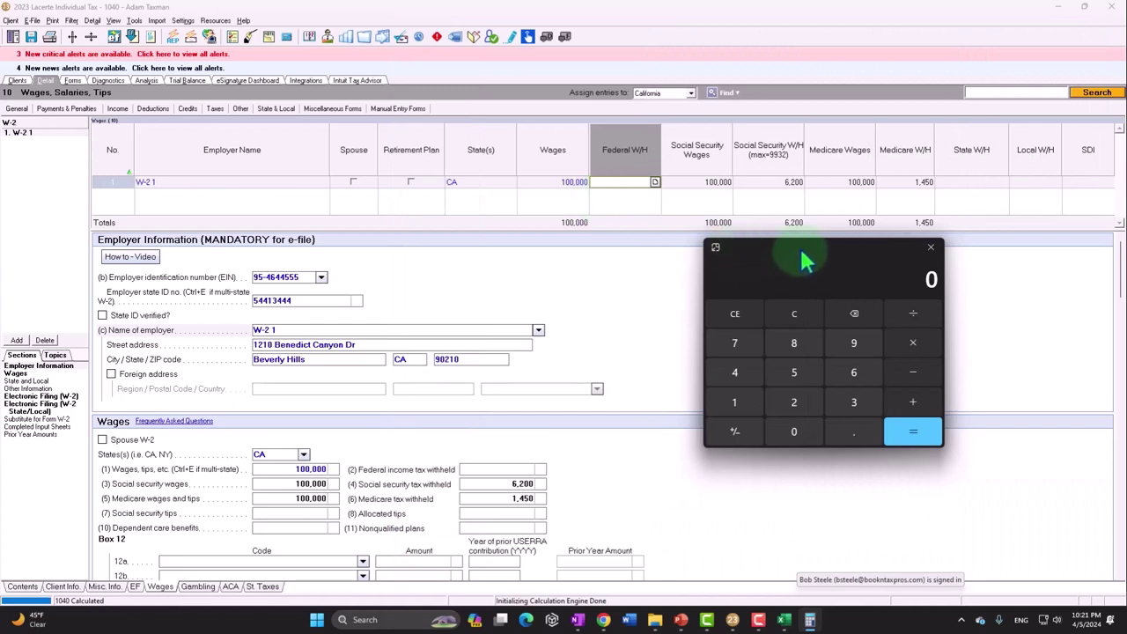
pyautogui.moveTo(802, 255); pyautogui.dragTo(1054, 310)
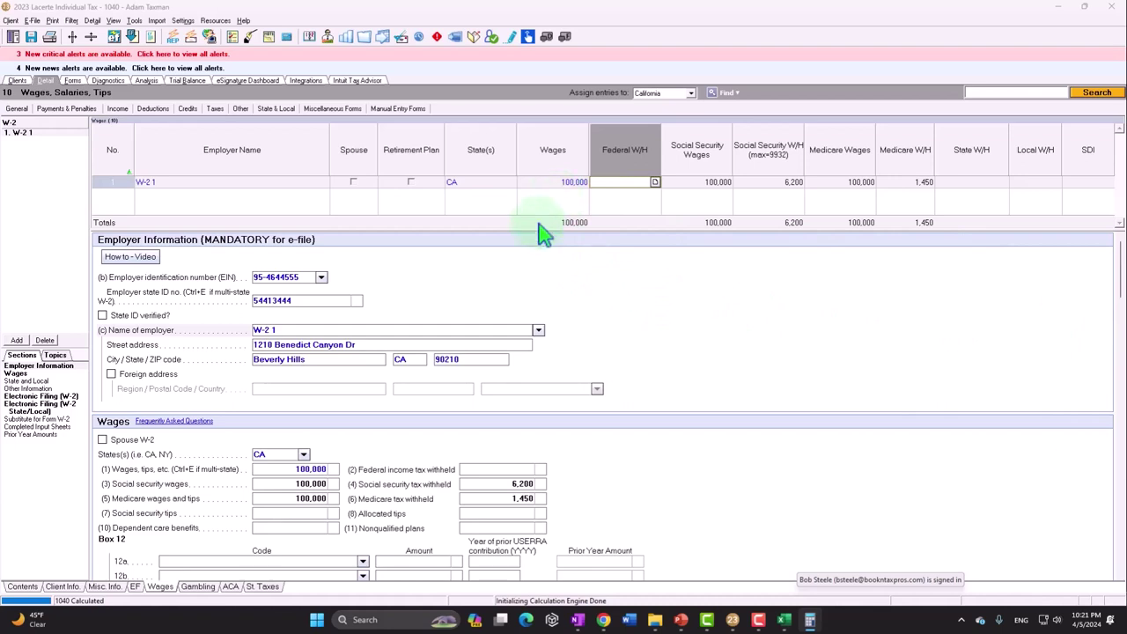
# Step: Delete the W-2 entry, confirming the removal, and show the Income section list
pyautogui.click(50, 344)
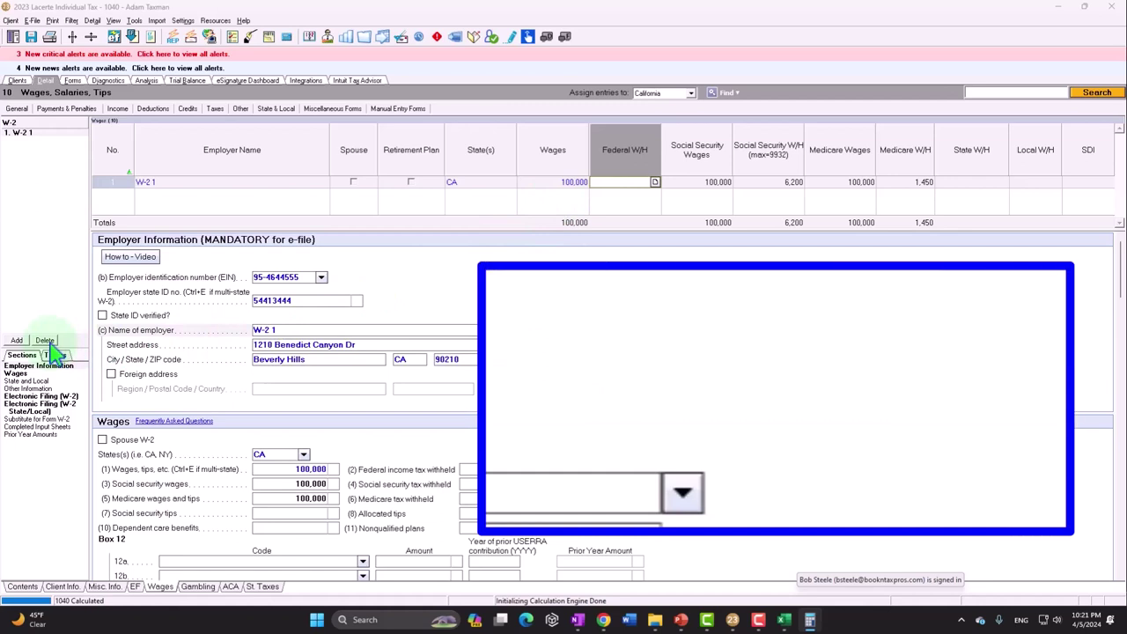
pyautogui.click(653, 467)
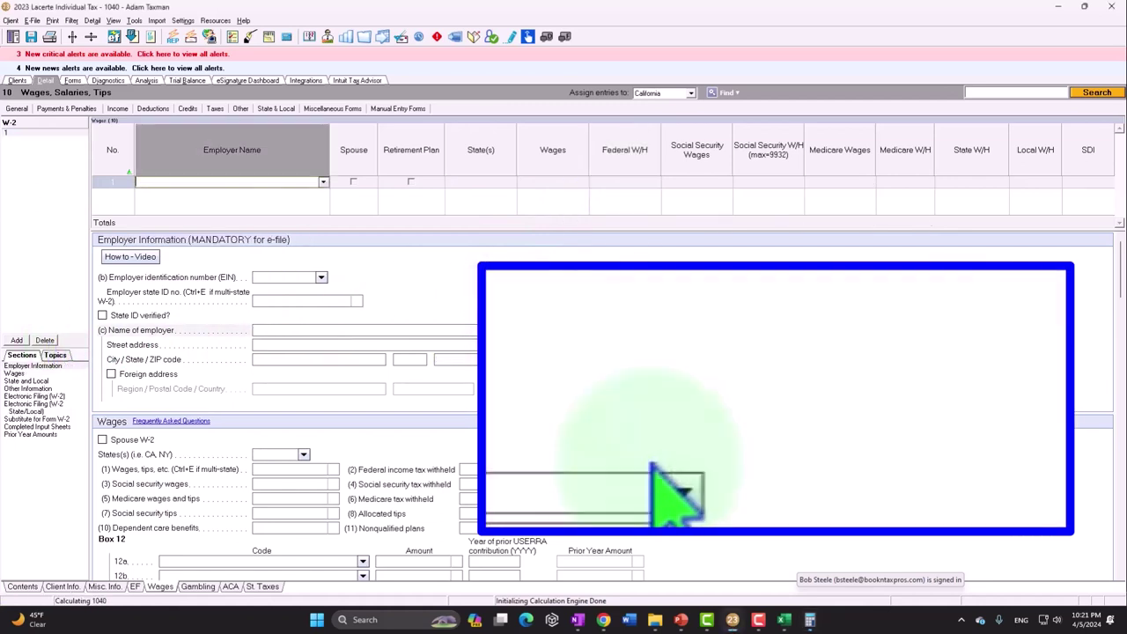
pyautogui.click(118, 109)
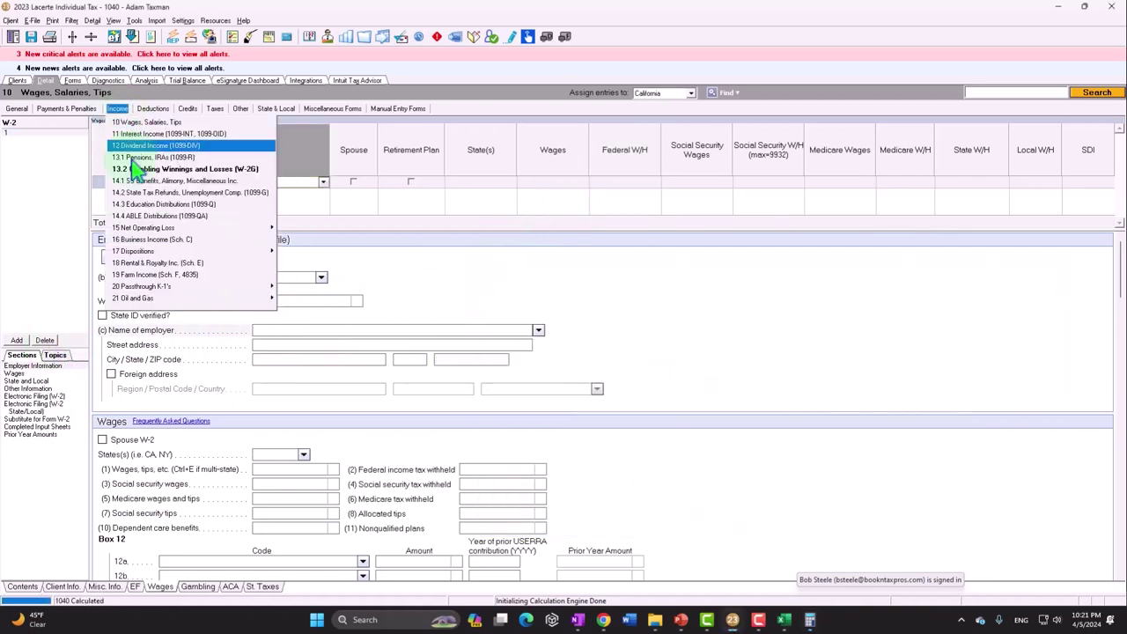
# Step: On Business Income (Sch. C), enter 120,000 Federal gross receipts and a 20,000 Federal advertising expense
pyautogui.click(166, 239)
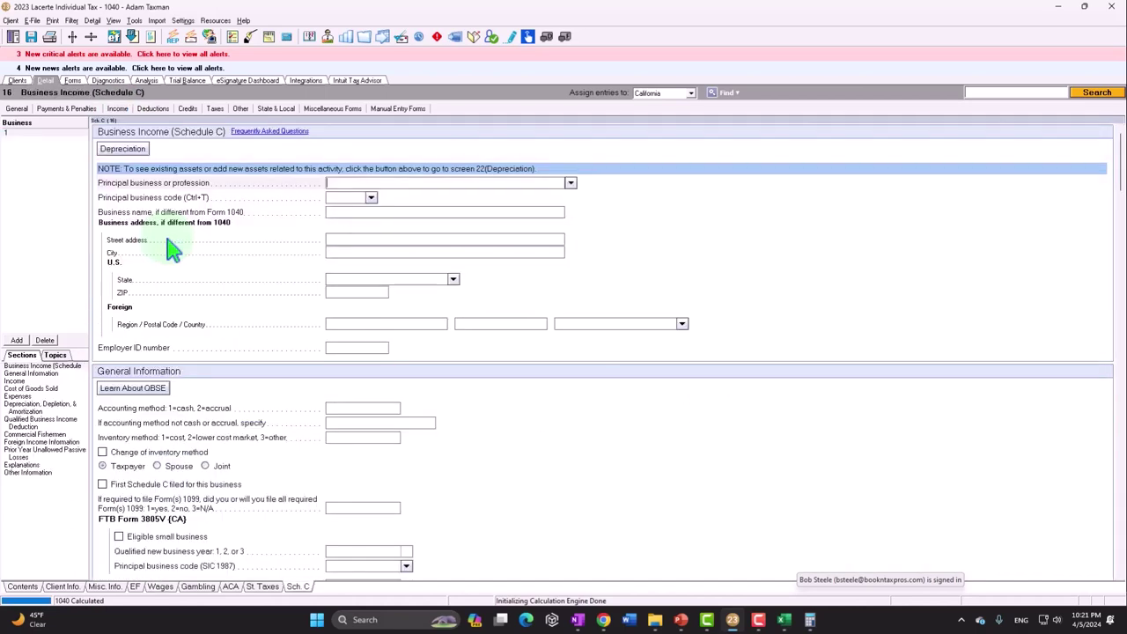
pyautogui.scroll(-8, 479, 405)
pyautogui.click(388, 291)
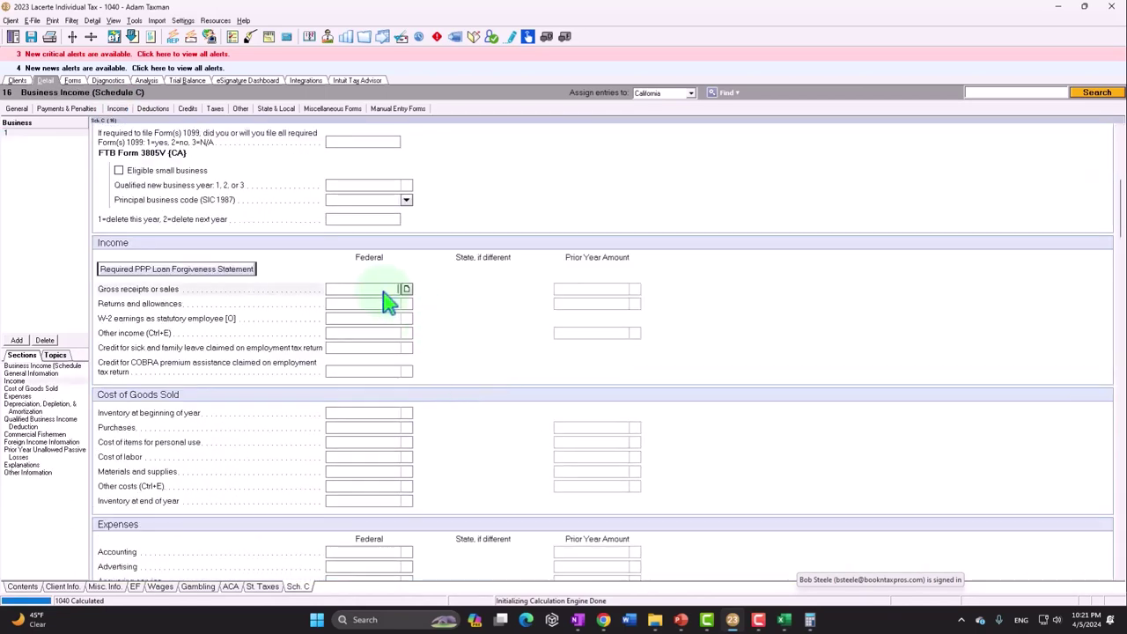
pyautogui.write('120000')
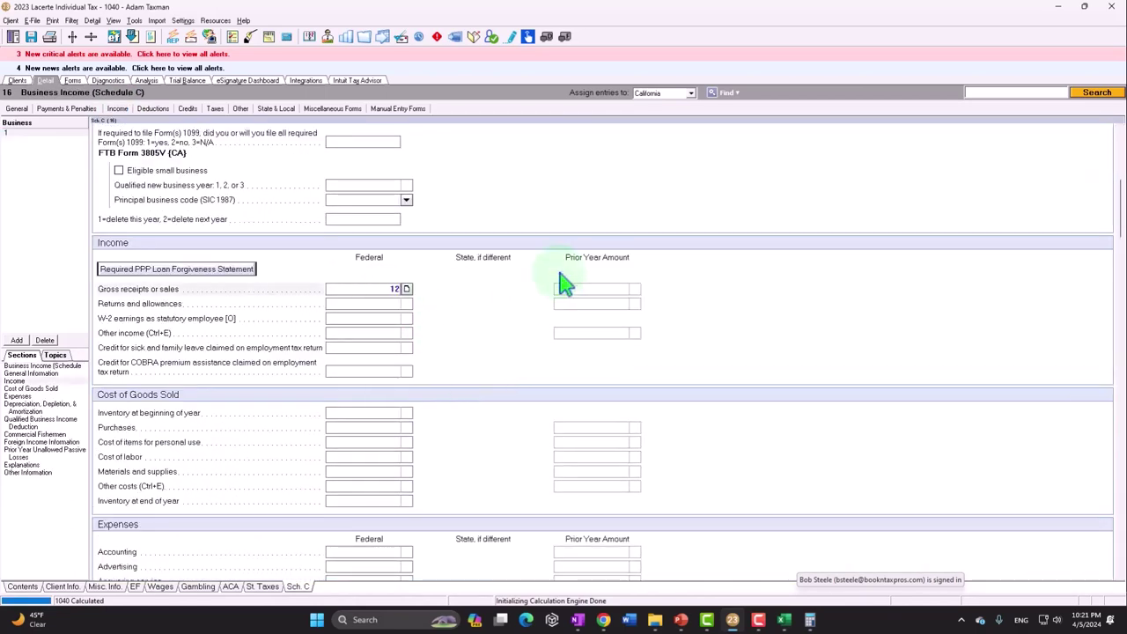
pyautogui.press('Return')
pyautogui.scroll(-1, 564, 284)
pyautogui.scroll(-2, 565, 283)
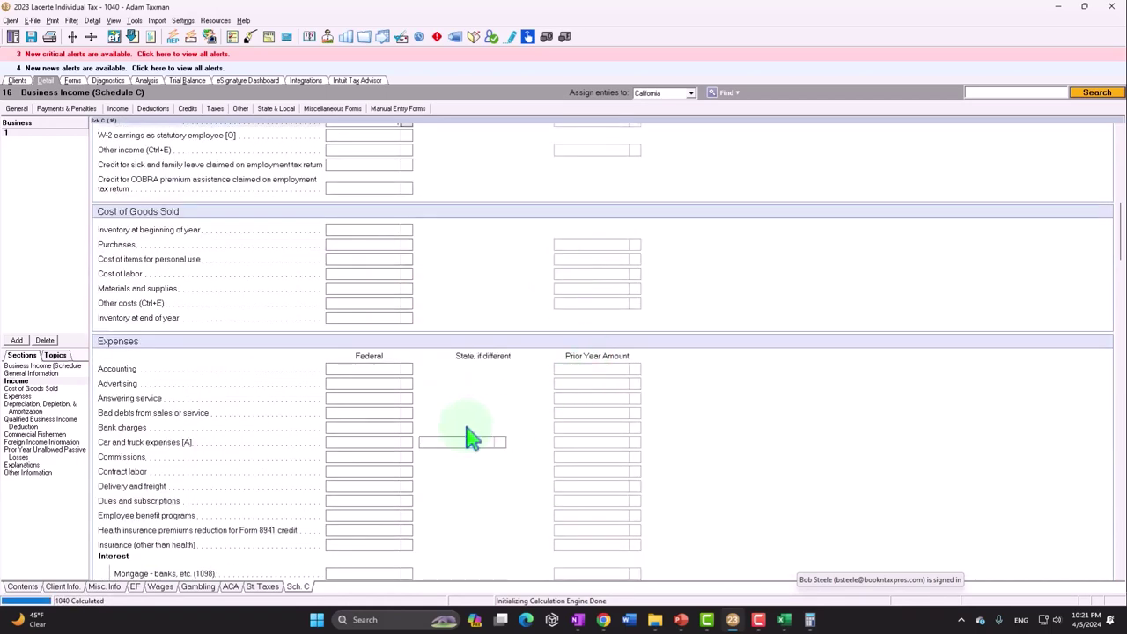
pyautogui.click(390, 384)
pyautogui.write('20,000')
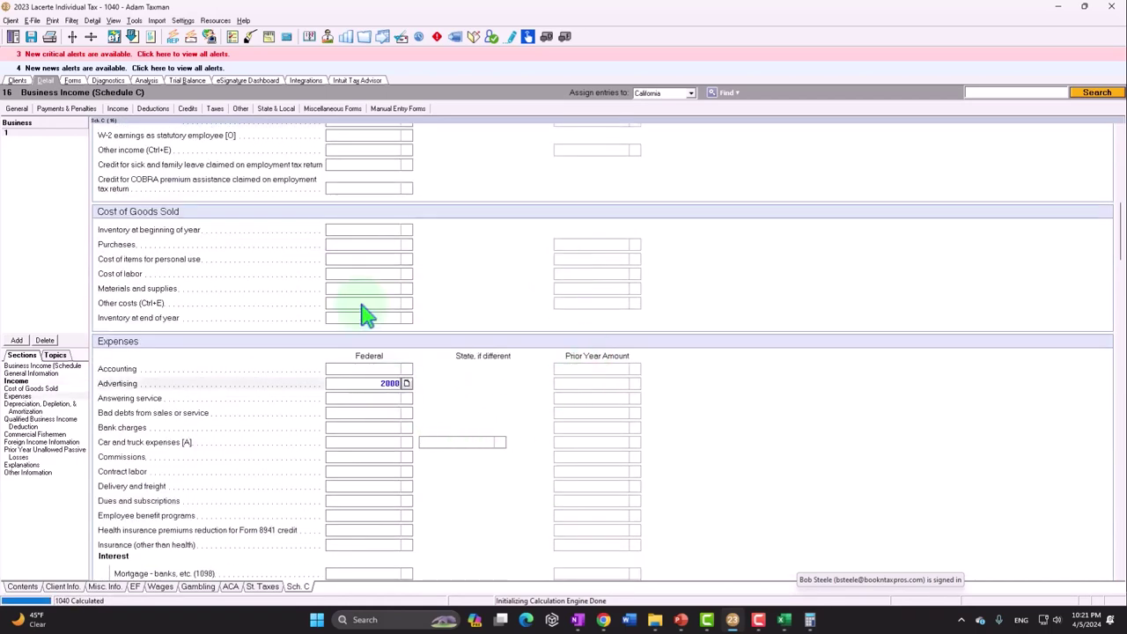
pyautogui.press('Return')
pyautogui.scroll(1, 396, 385)
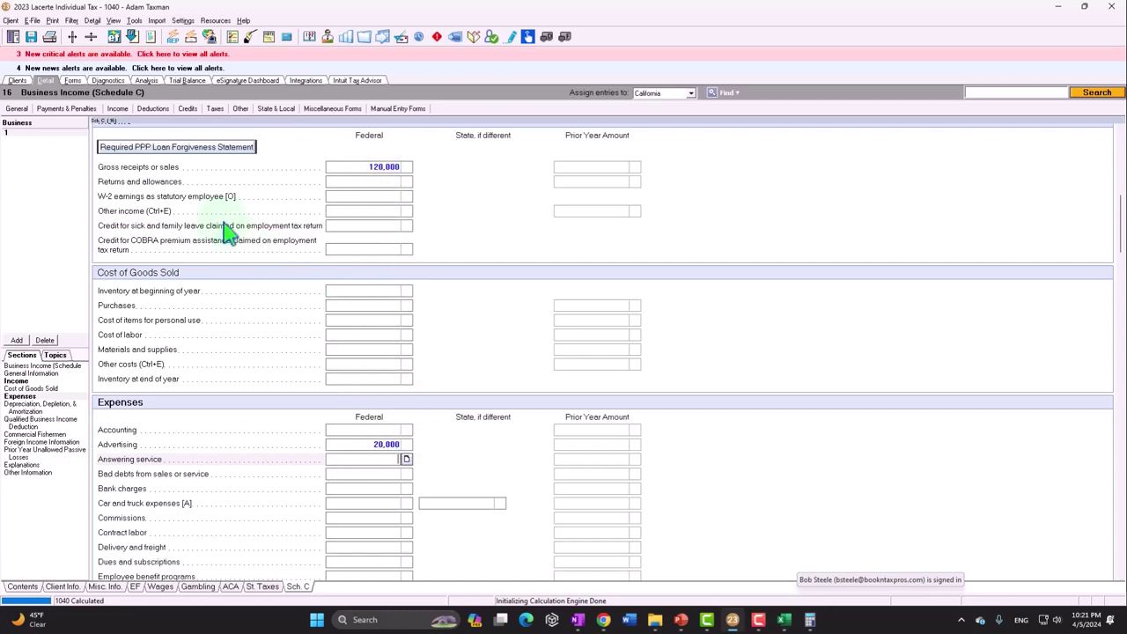
# Step: Verify the 100,000 net profit on Schedule C line 31, then display Schedule SE
pyautogui.click(73, 80)
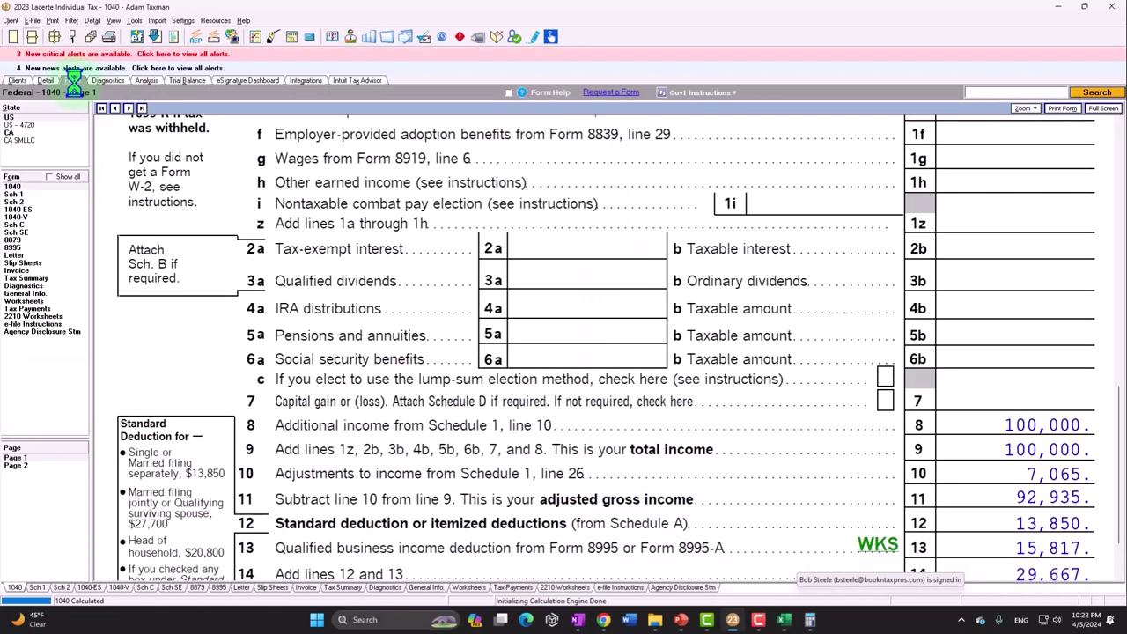
pyautogui.click(19, 225)
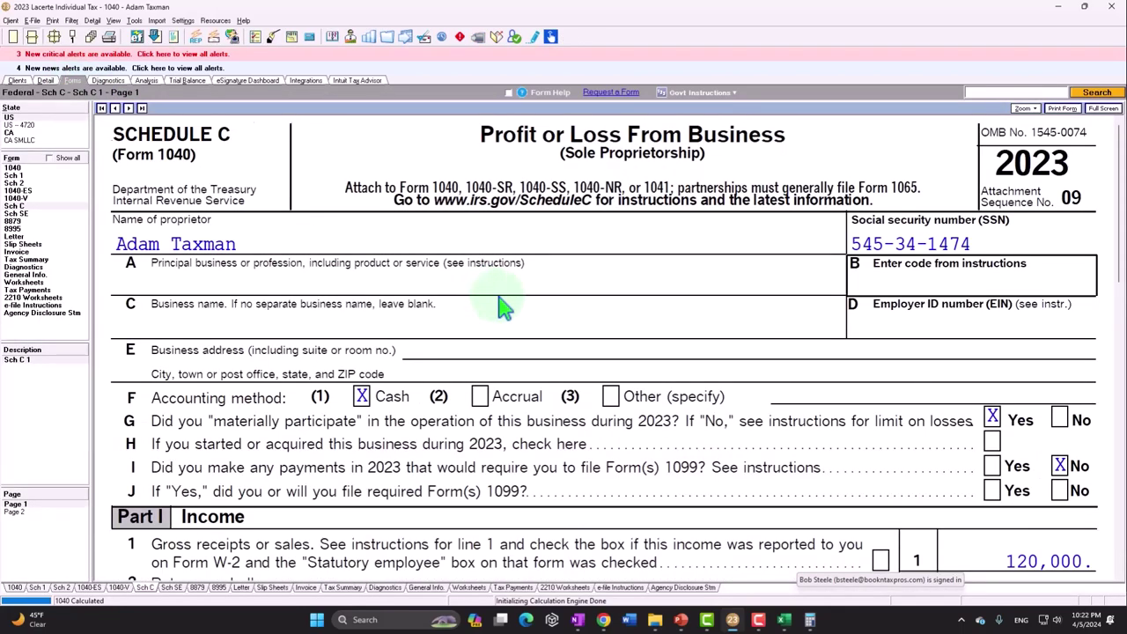
pyautogui.scroll(-5, 476, 313)
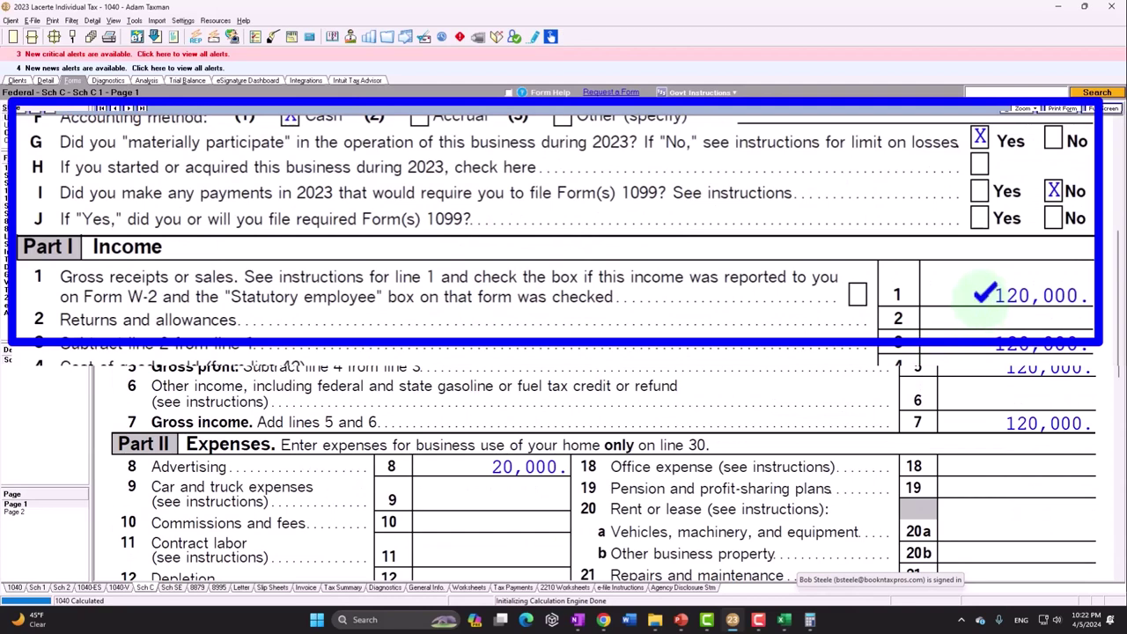
pyautogui.scroll(-3, 597, 390)
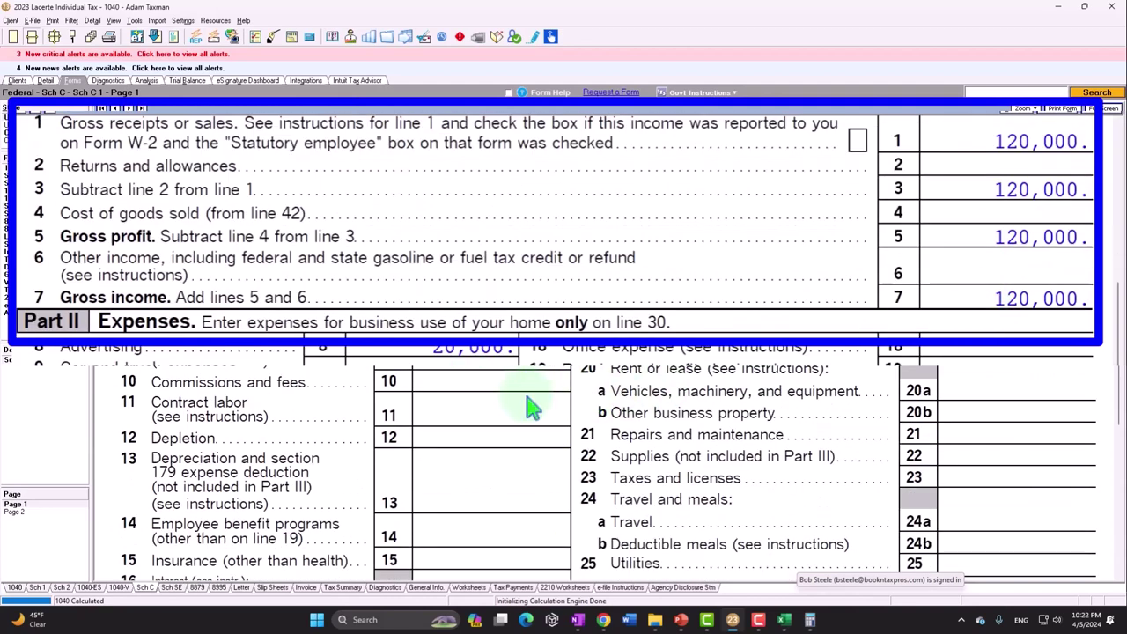
pyautogui.scroll(-2, 528, 403)
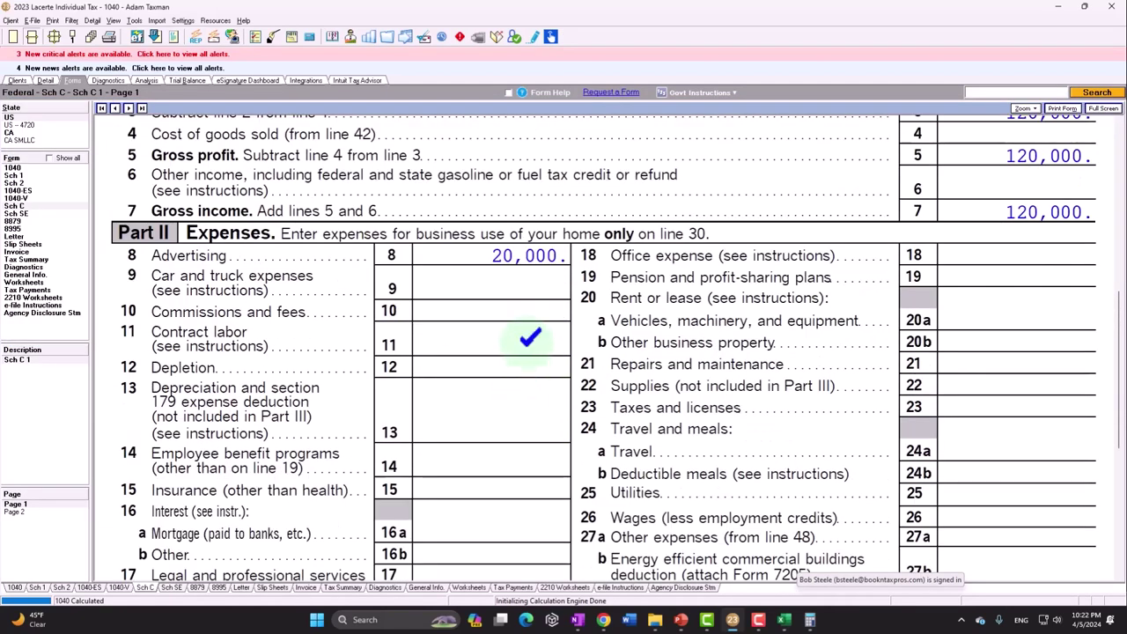
pyautogui.scroll(-2, 529, 337)
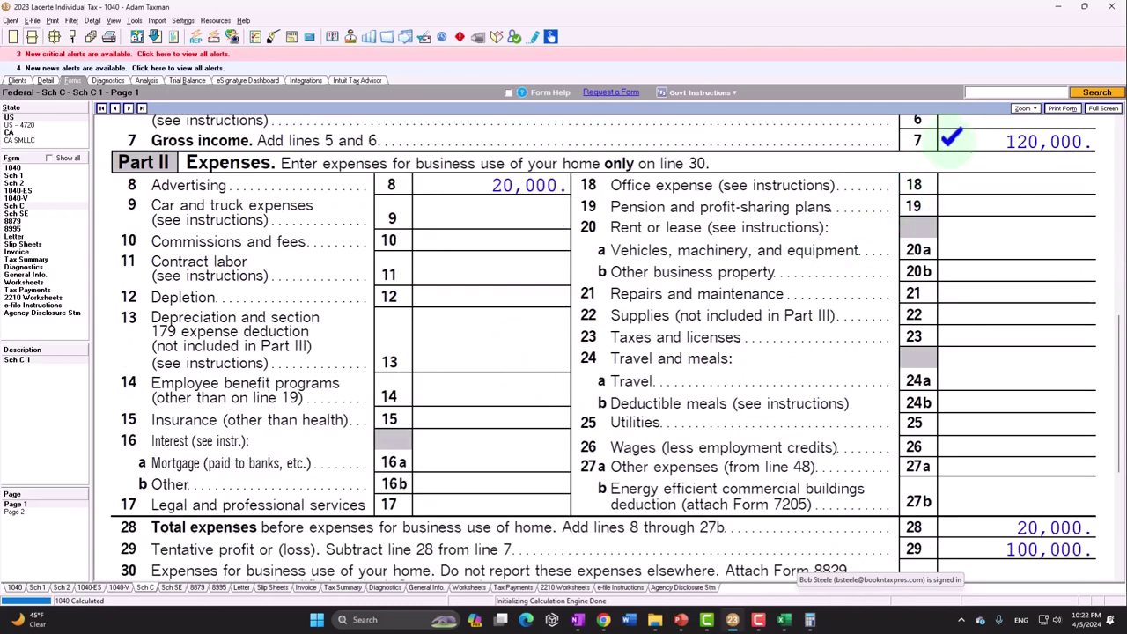
pyautogui.scroll(-3, 951, 136)
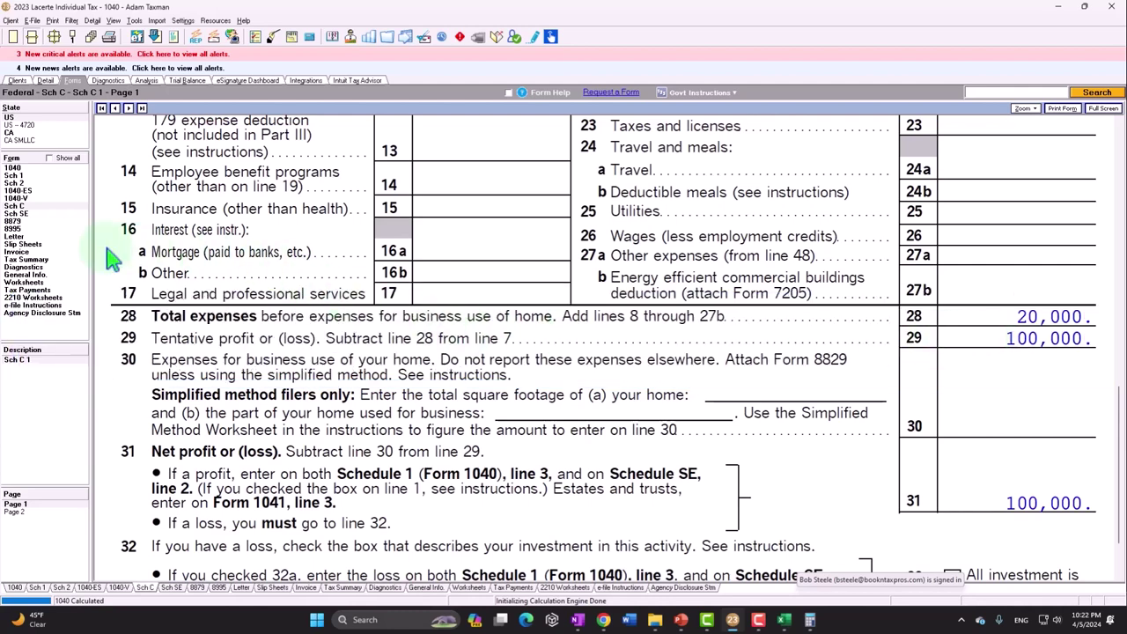
pyautogui.click(35, 215)
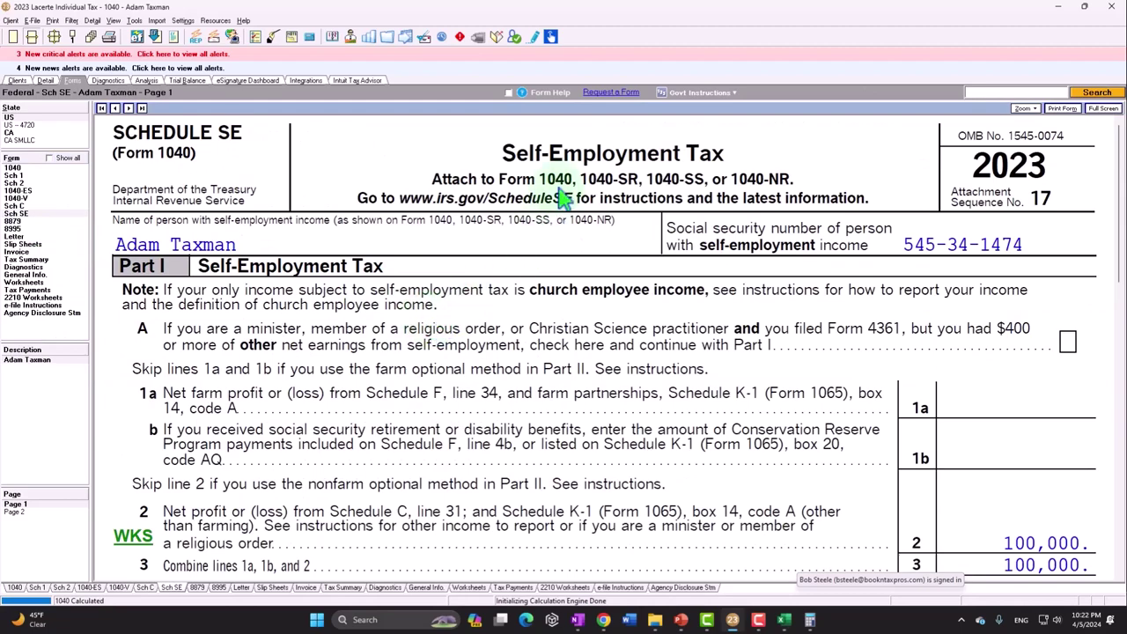
# Step: Scroll Schedule SE to its self-employment tax lines and place the reopened calculator over them
pyautogui.scroll(-5, 564, 196)
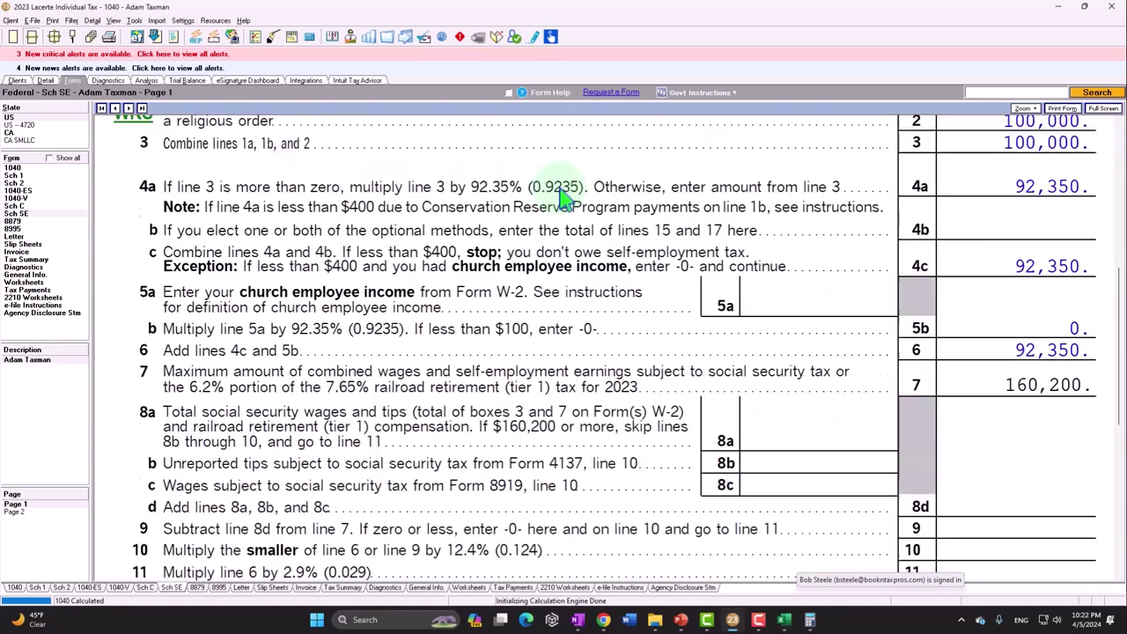
pyautogui.scroll(-2, 563, 196)
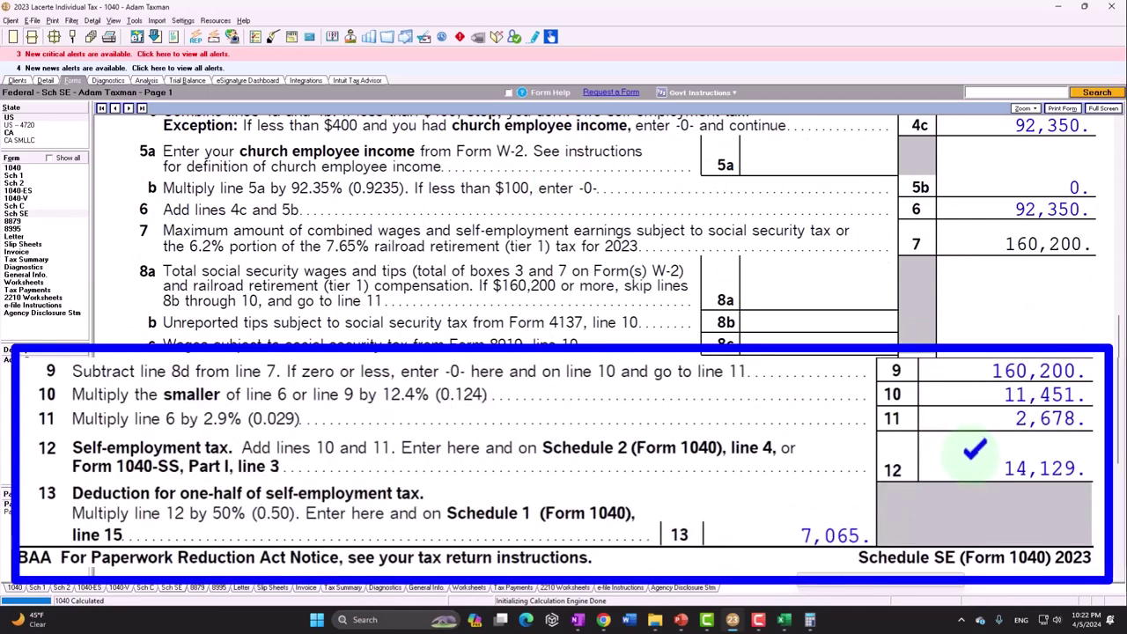
pyautogui.click(811, 620)
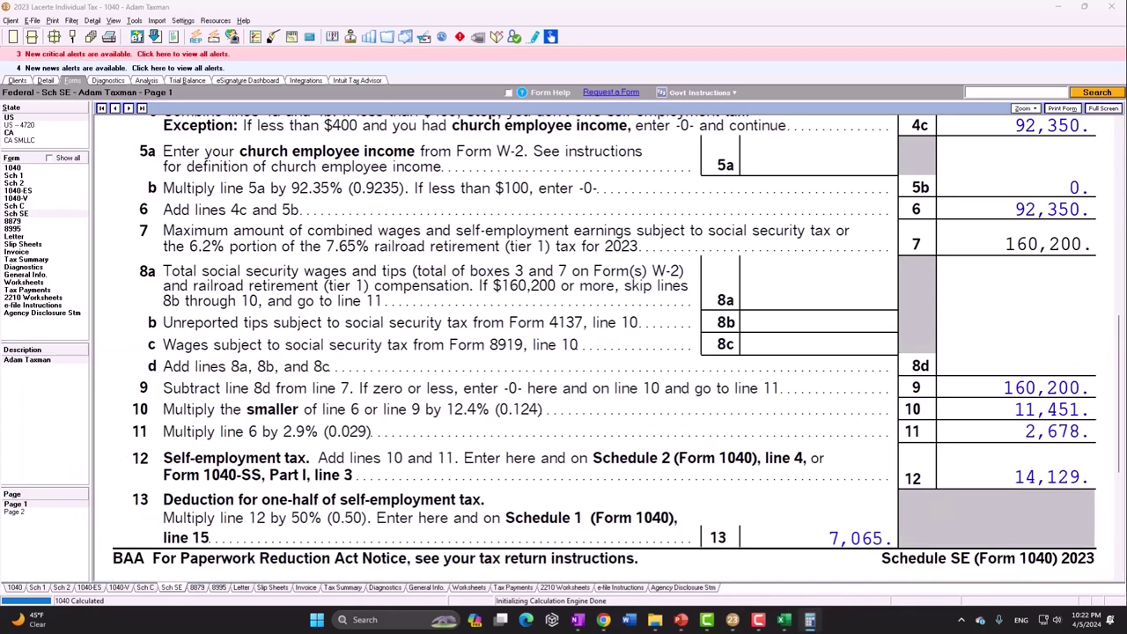
pyautogui.moveTo(665, 277); pyautogui.dragTo(521, 211)
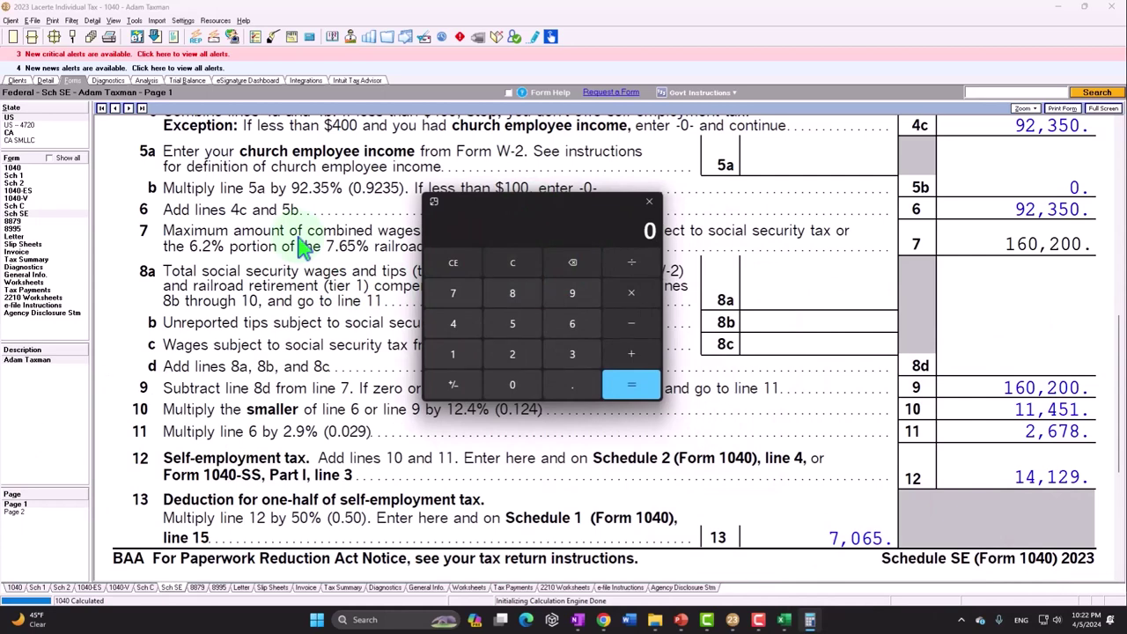
# Step: Compute the combined 15.3% rate in Calculator as (.062 + .0145) × 2
pyautogui.write('.062')
pyautogui.press('BackSpace')
pyautogui.press('BackSpace')
pyautogui.press('BackSpace')
pyautogui.write('0145')
pyautogui.press('Return')
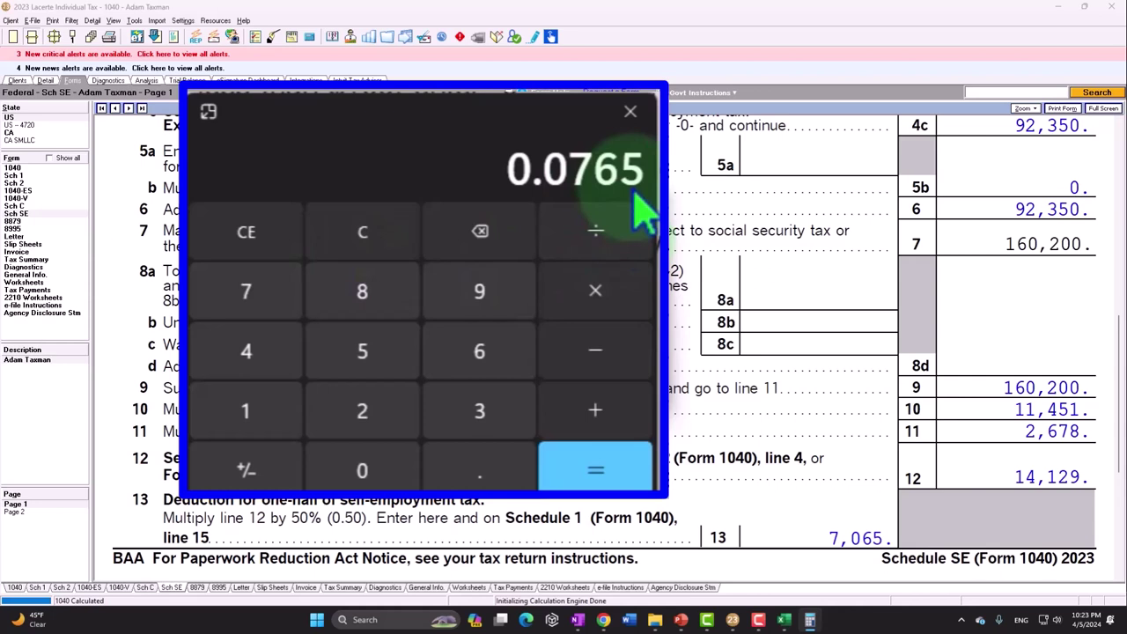
pyautogui.press('*')
pyautogui.press('2')
pyautogui.press('Return')
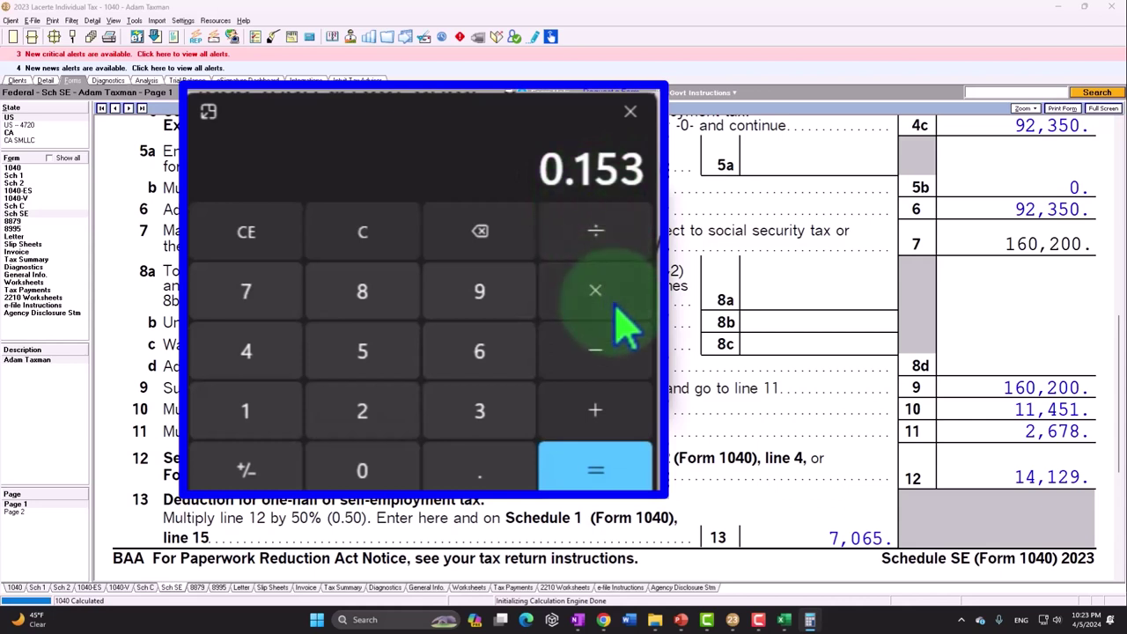
# Step: Apply 15.3% to 100,000 to get 15,300, then close Calculator
pyautogui.write('1000000')
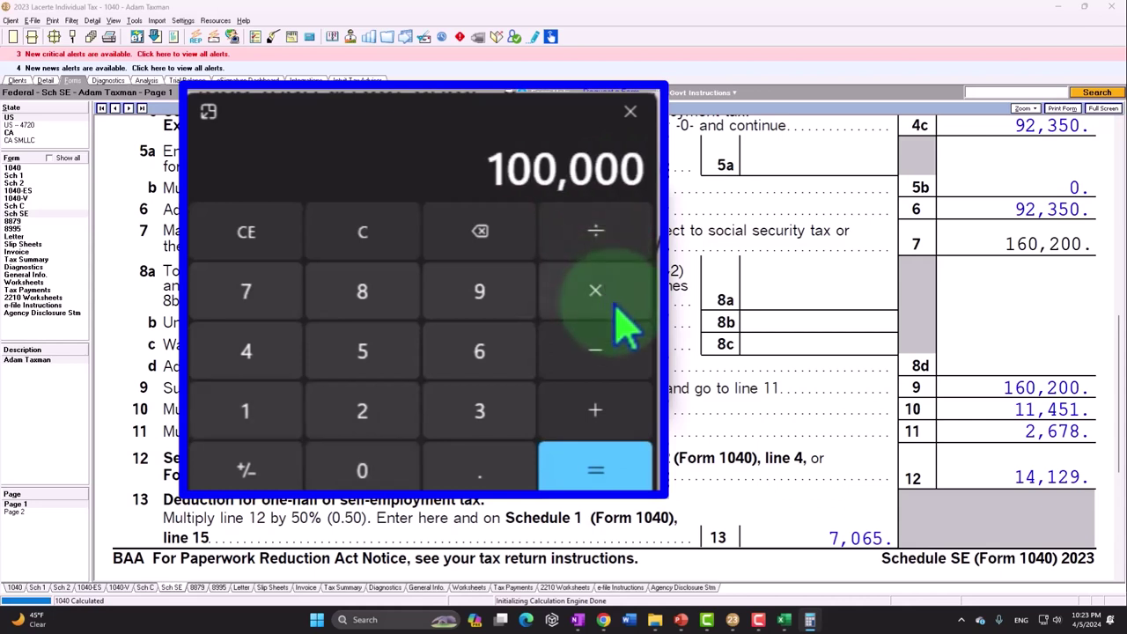
pyautogui.press('Return')
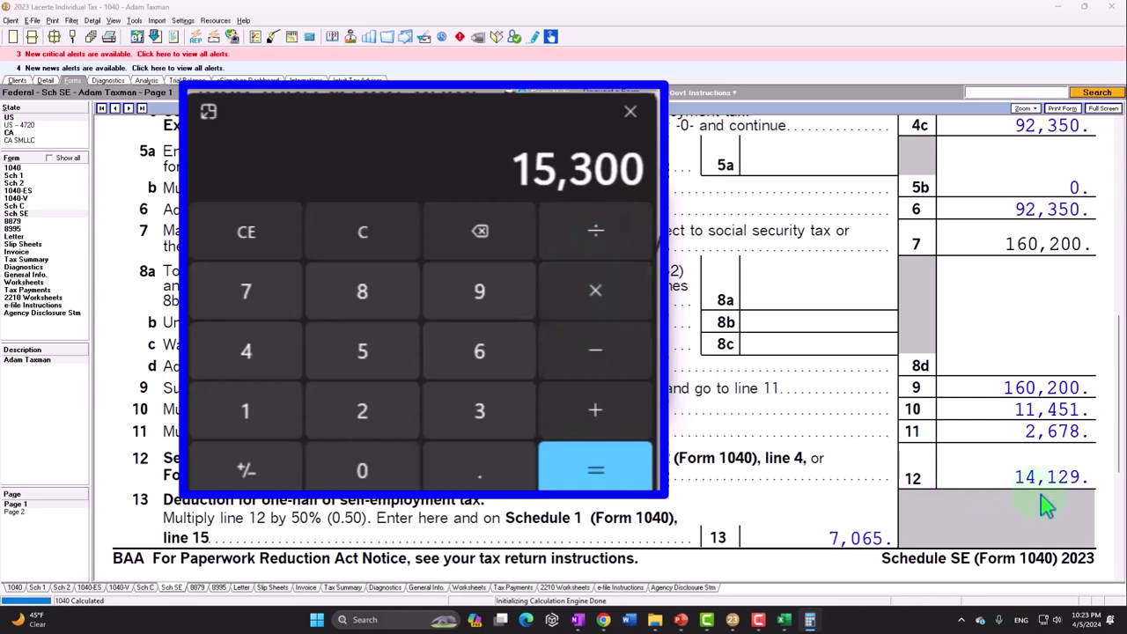
pyautogui.scroll(3, 1031, 480)
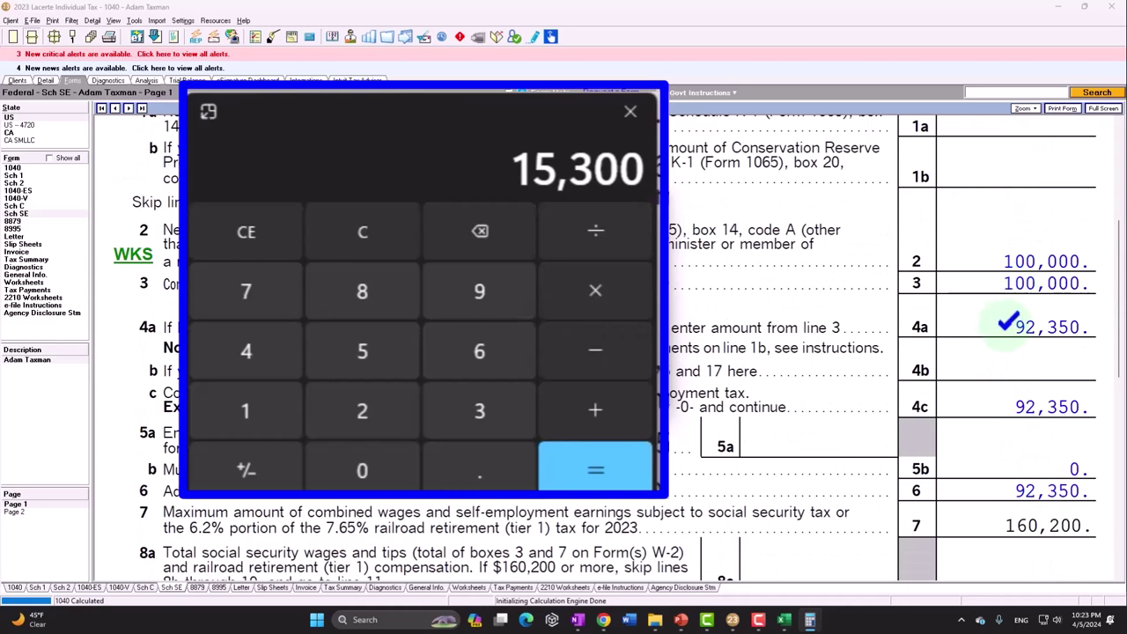
pyautogui.moveTo(423, 110); pyautogui.dragTo(544, 218)
pyautogui.hotkey('alt', 'F4')
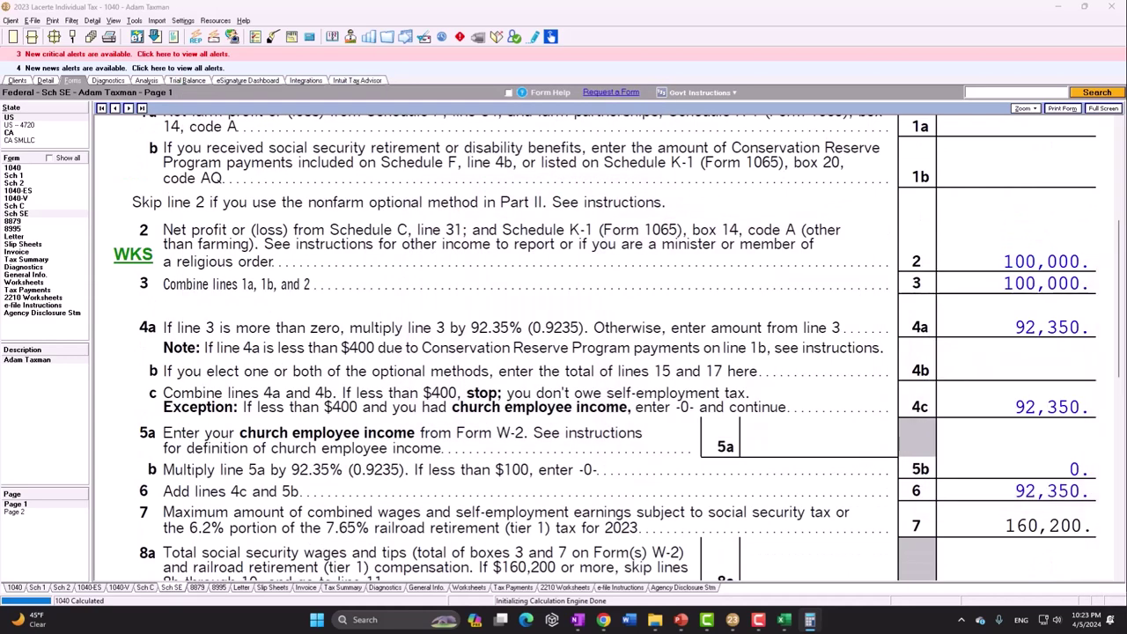
# Step: Tick the Schedule SE line 4c amount of 92,350 and the line 12 self-employment tax of 14,129
pyautogui.click(976, 404)
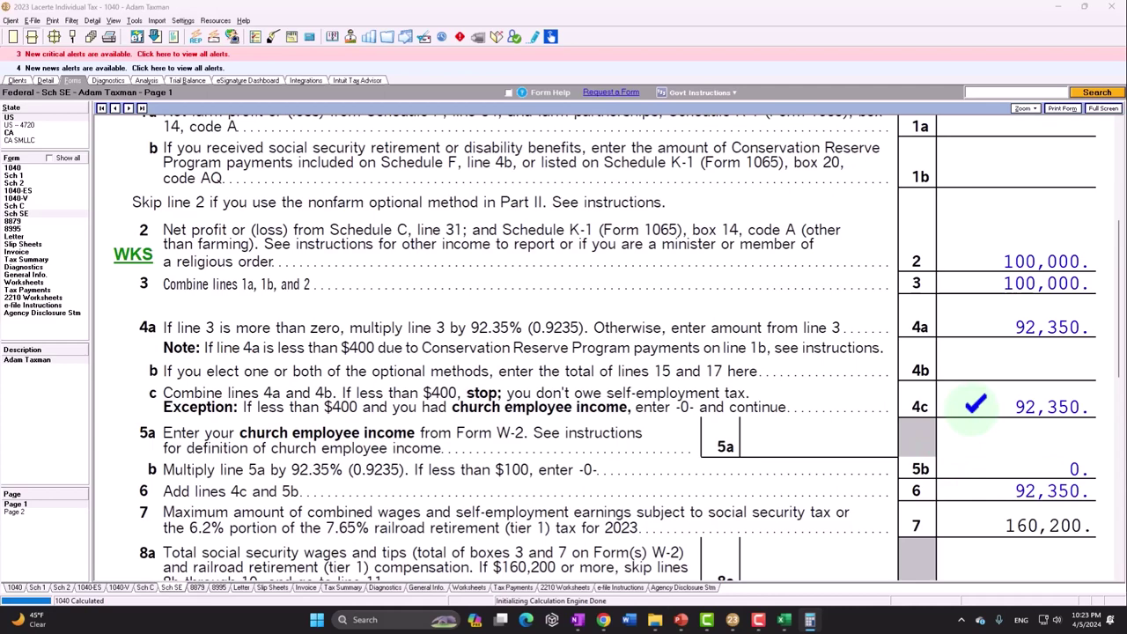
pyautogui.scroll(-5, 975, 404)
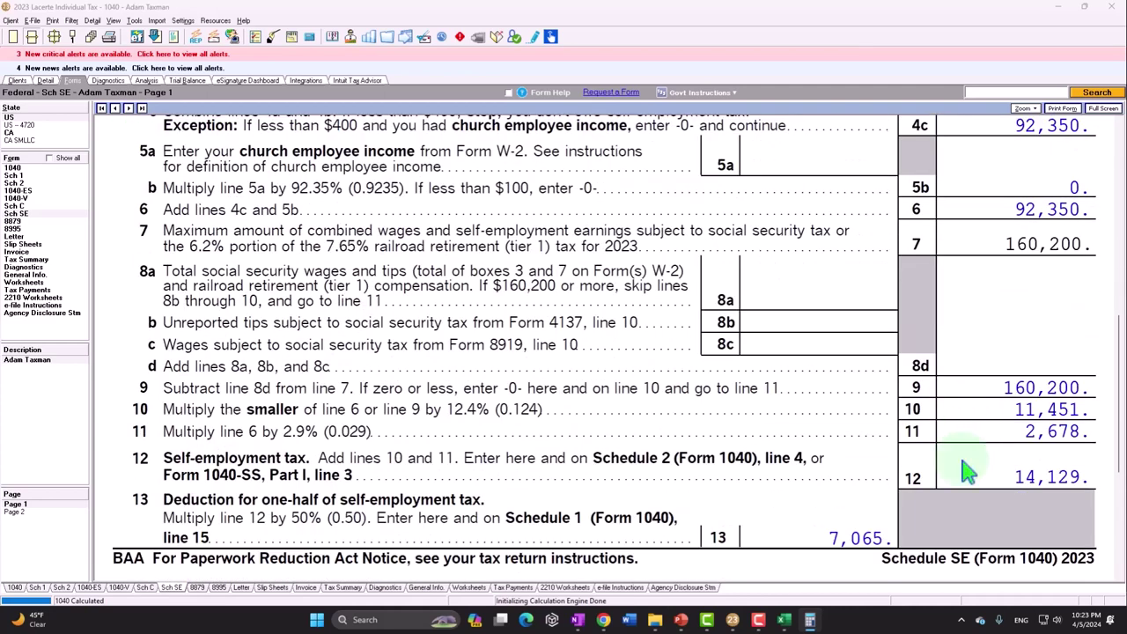
pyautogui.click(967, 473)
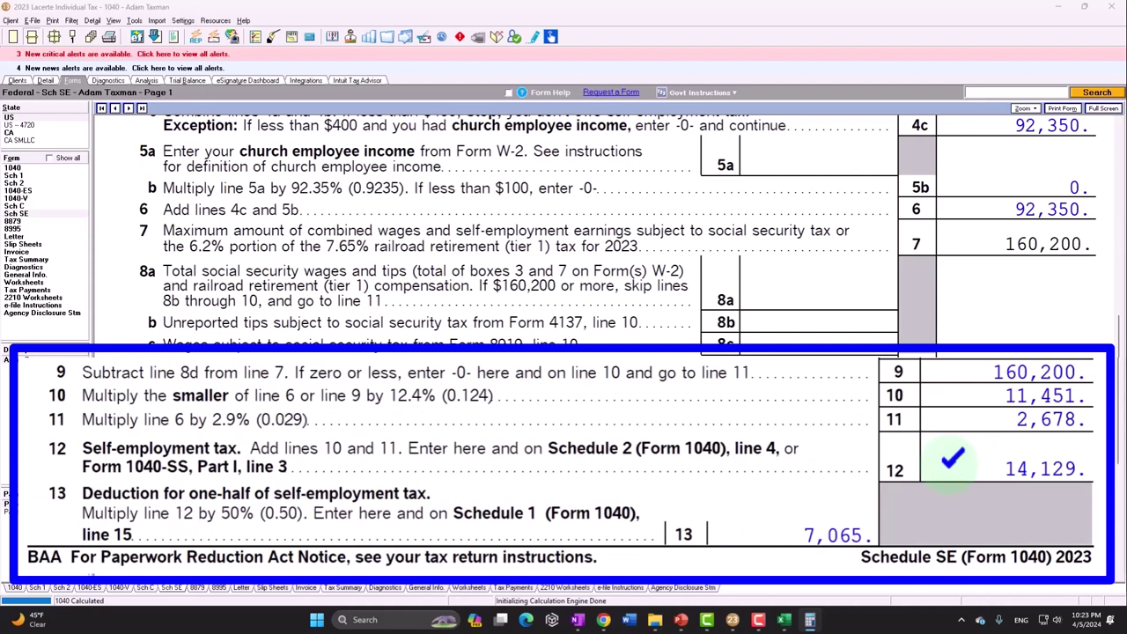
# Step: Bring up Schedule C showing 120,000 gross receipts and the 20,000 advertising expense
pyautogui.click(25, 213)
pyautogui.click(24, 208)
pyautogui.scroll(-7, 820, 408)
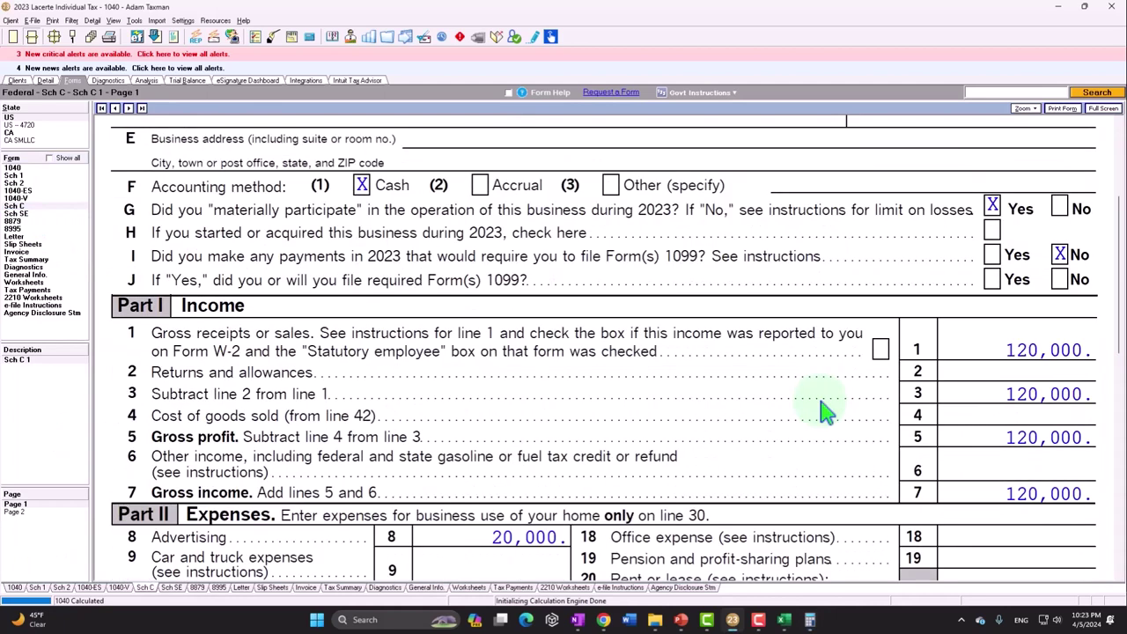
pyautogui.scroll(-2, 823, 409)
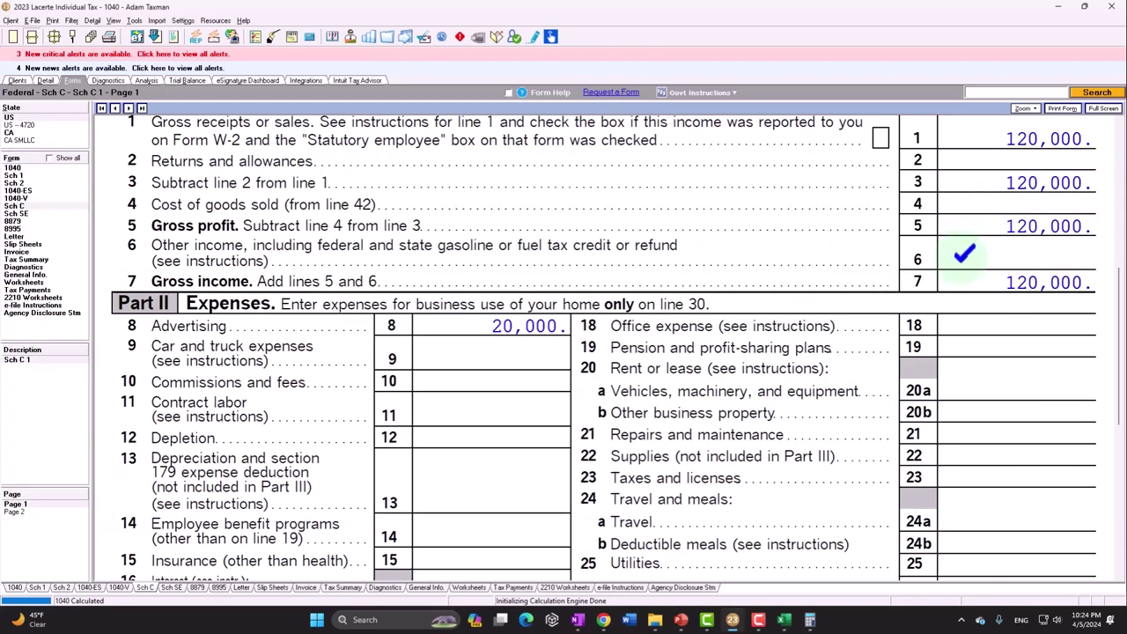
pyautogui.scroll(-3, 964, 251)
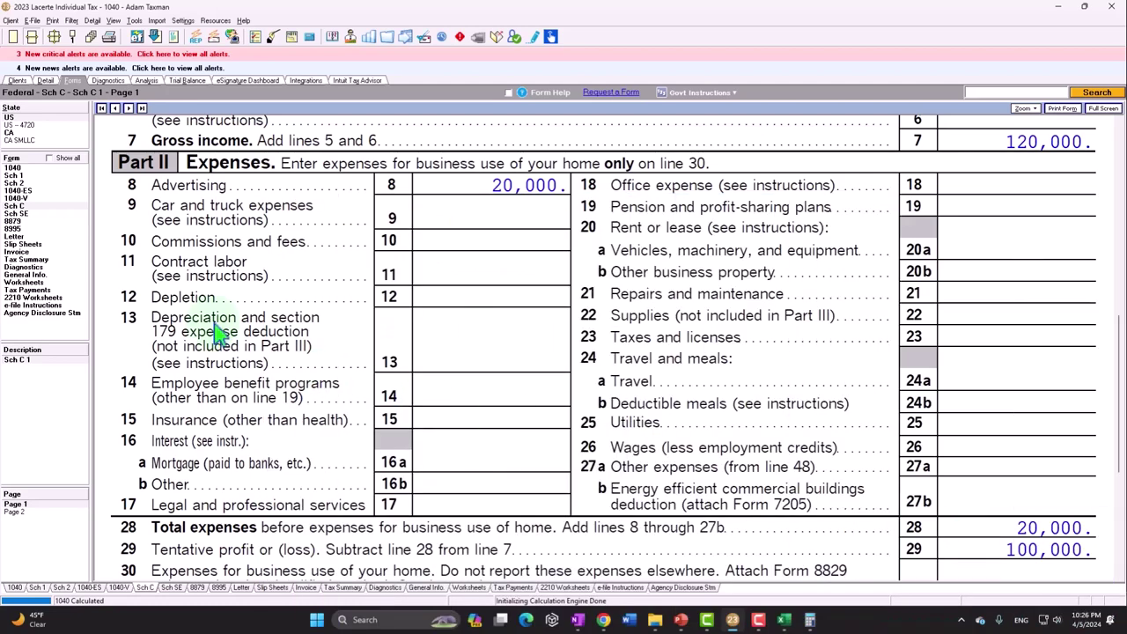
pyautogui.click(25, 213)
pyautogui.scroll(-10, 528, 397)
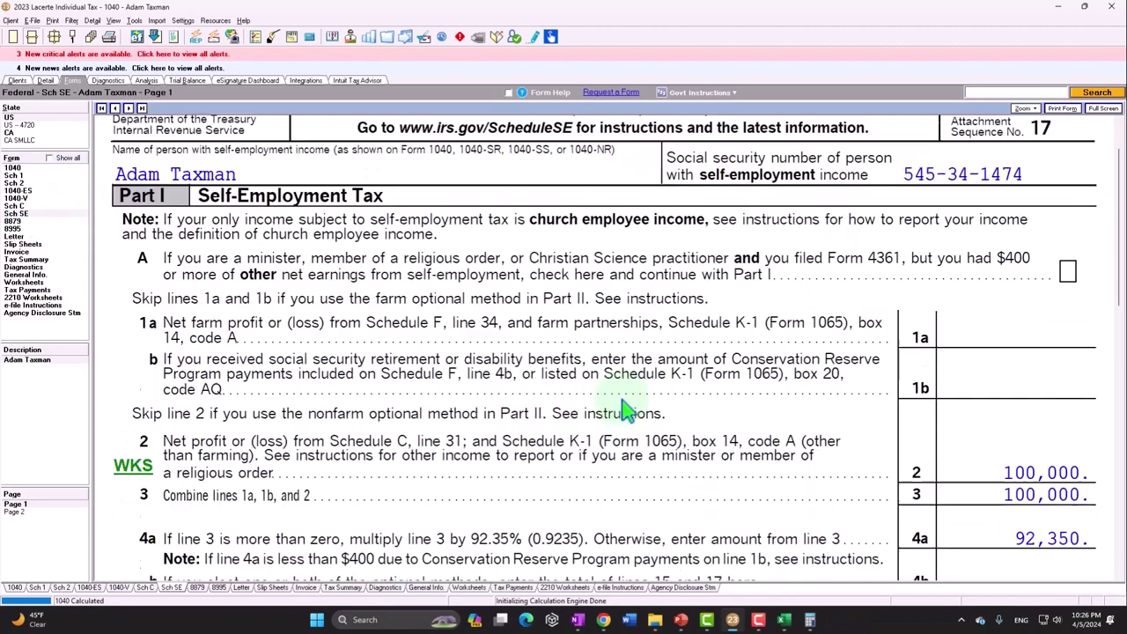
pyautogui.scroll(-2, 900, 401)
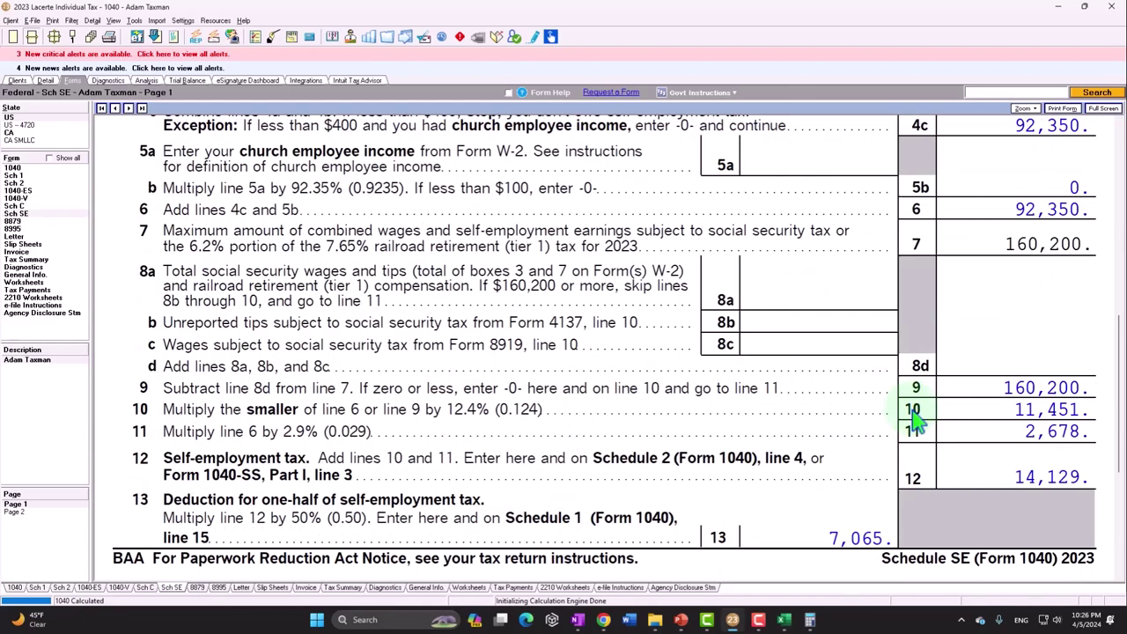
pyautogui.click(34, 206)
pyautogui.scroll(-10, 842, 490)
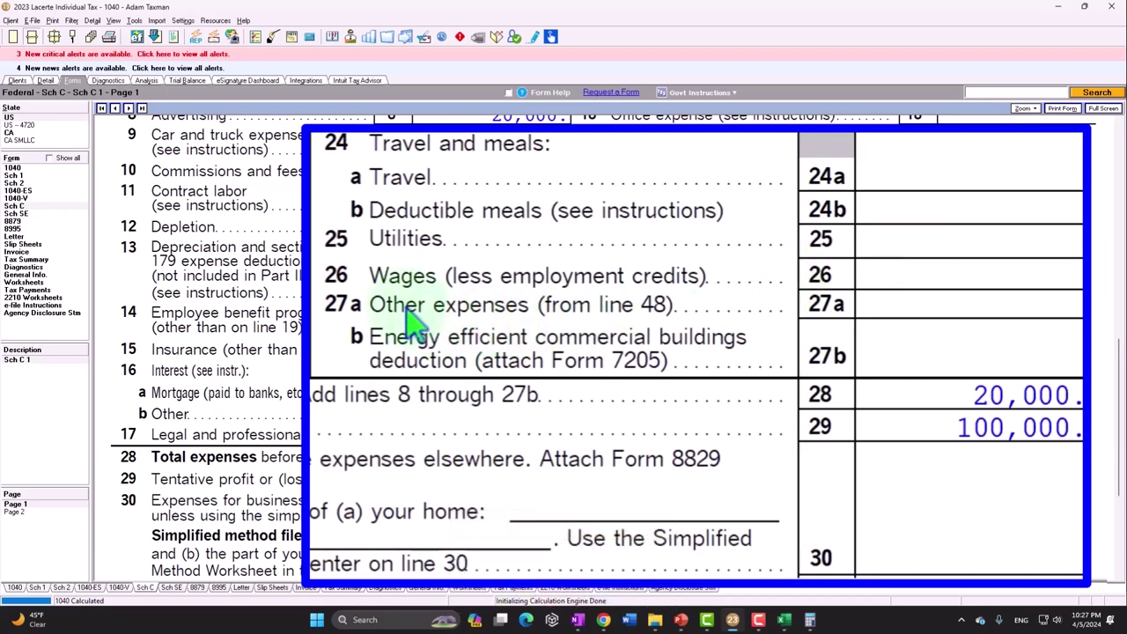
pyautogui.click(878, 401)
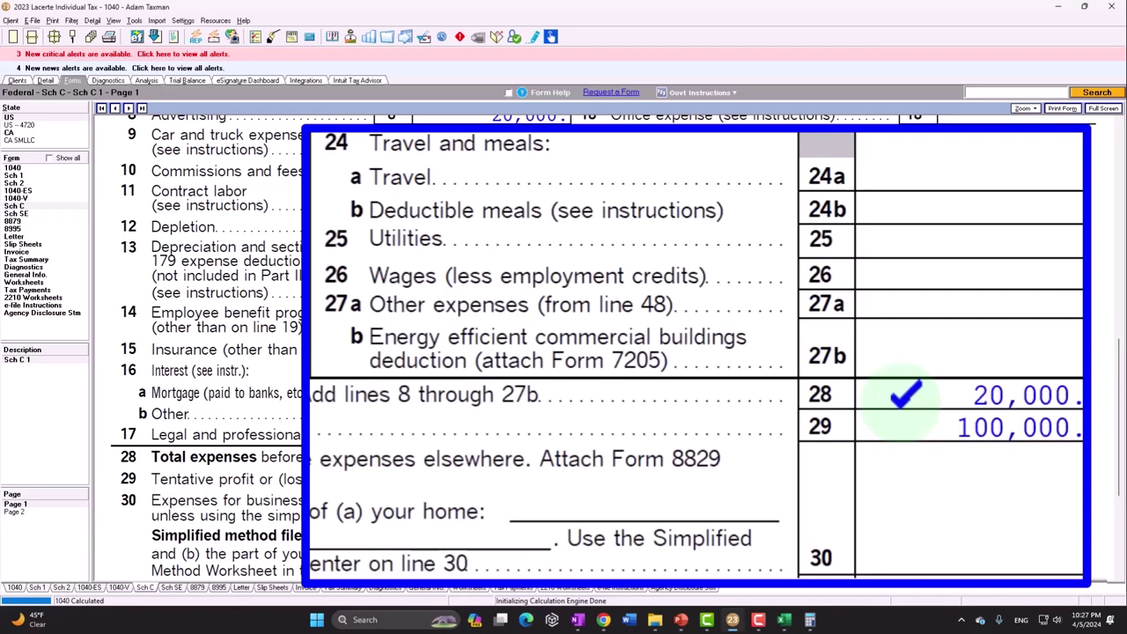
pyautogui.scroll(2, 905, 396)
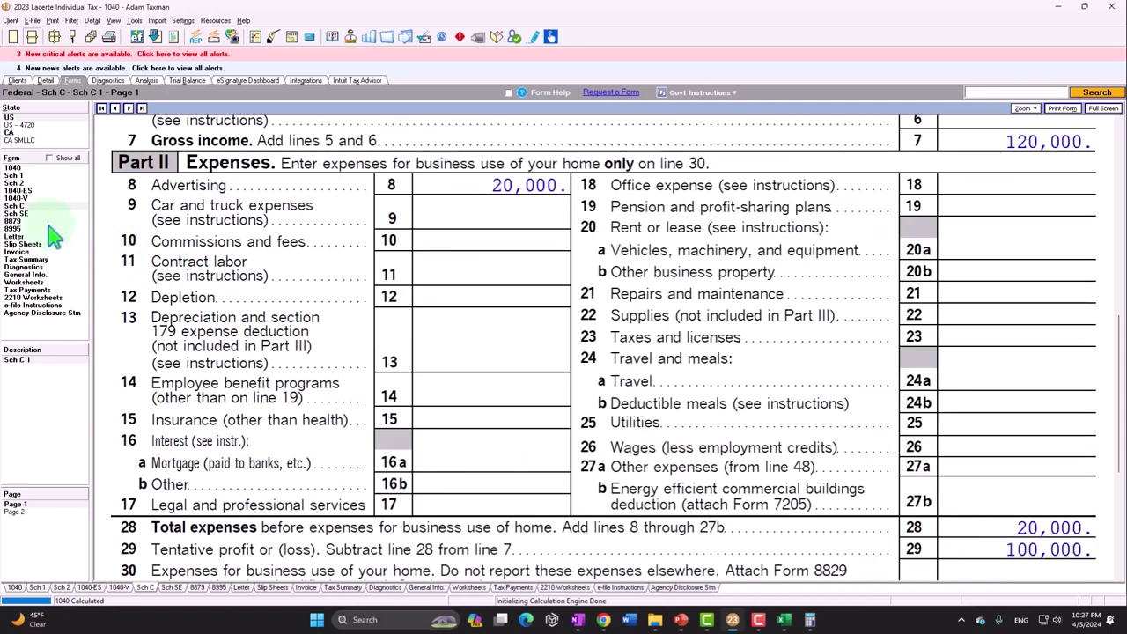
# Step: Scroll through Schedule SE to review the 14,129 self-employment tax
pyautogui.click(17, 213)
pyautogui.scroll(-10, 717, 458)
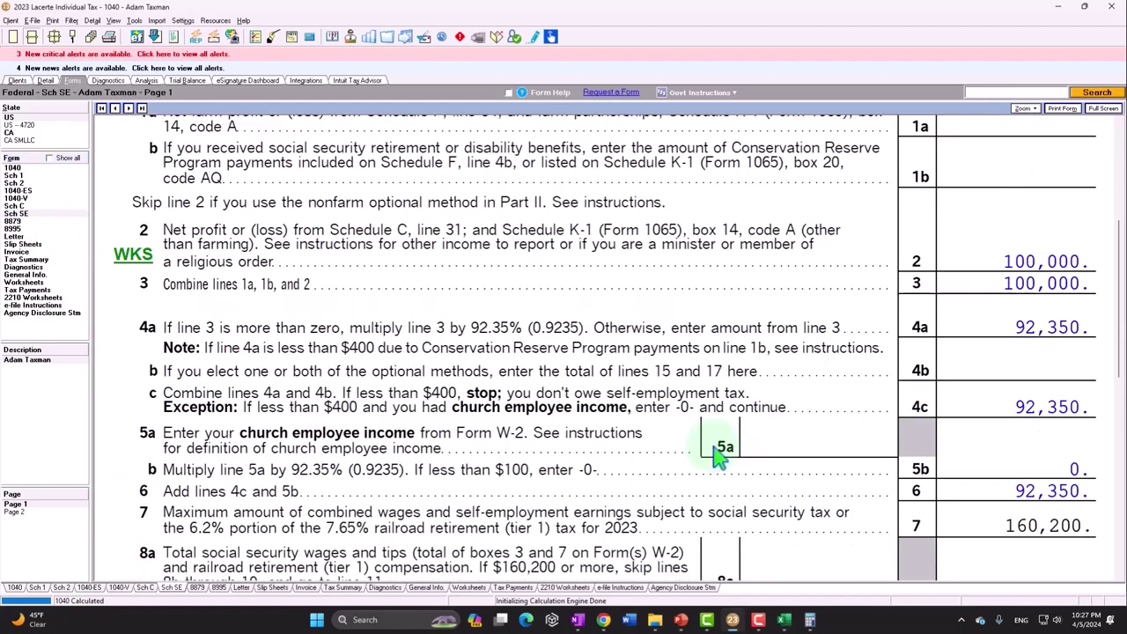
pyautogui.scroll(-2, 718, 458)
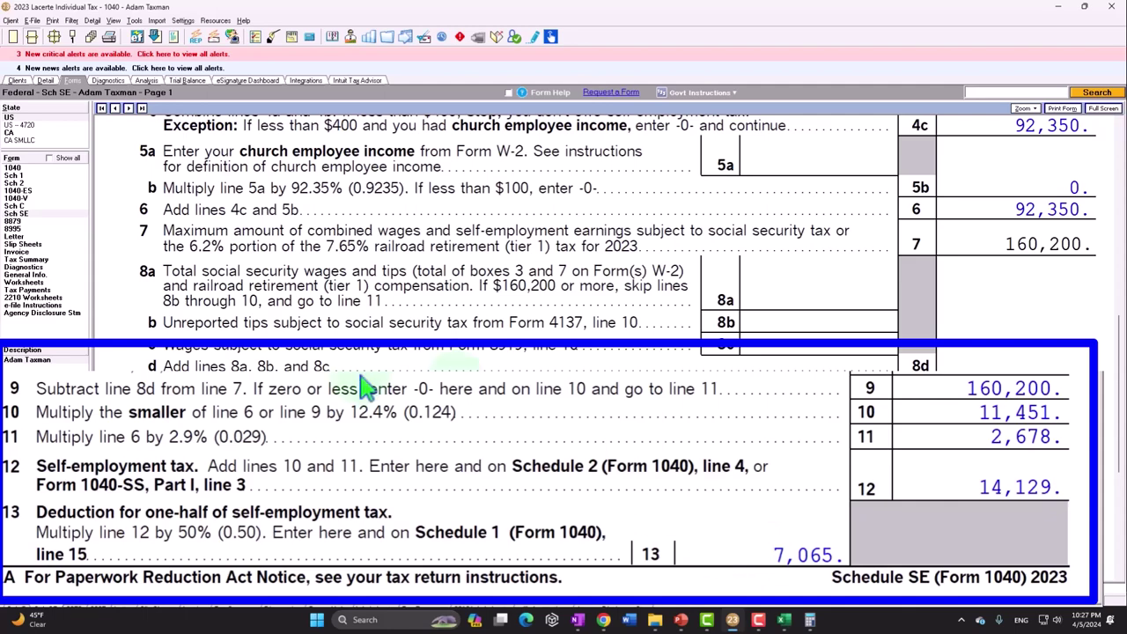
# Step: On Form 1040 page 2, tick line 23's 14,129 self-employment tax, totaling 23,357 tax
pyautogui.click(35, 186)
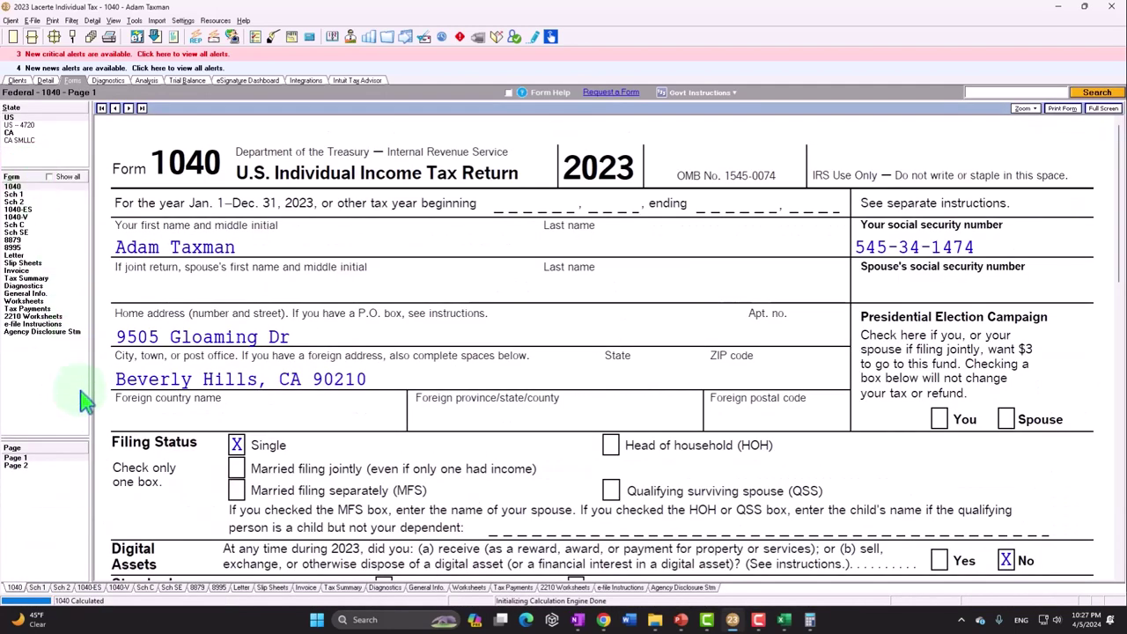
pyautogui.click(35, 467)
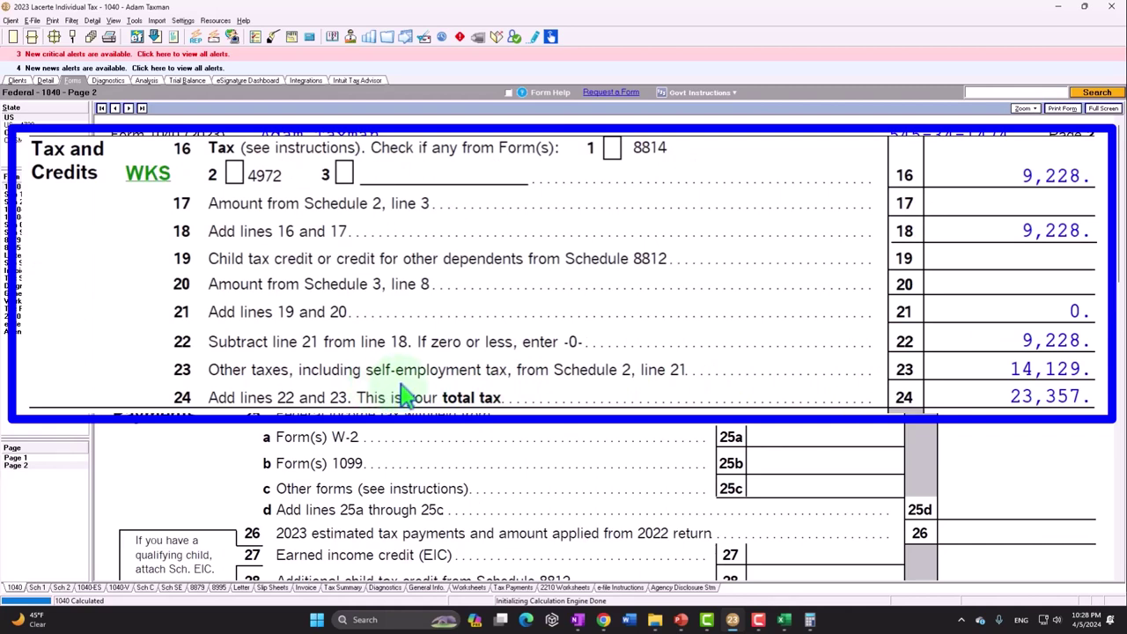
pyautogui.click(968, 363)
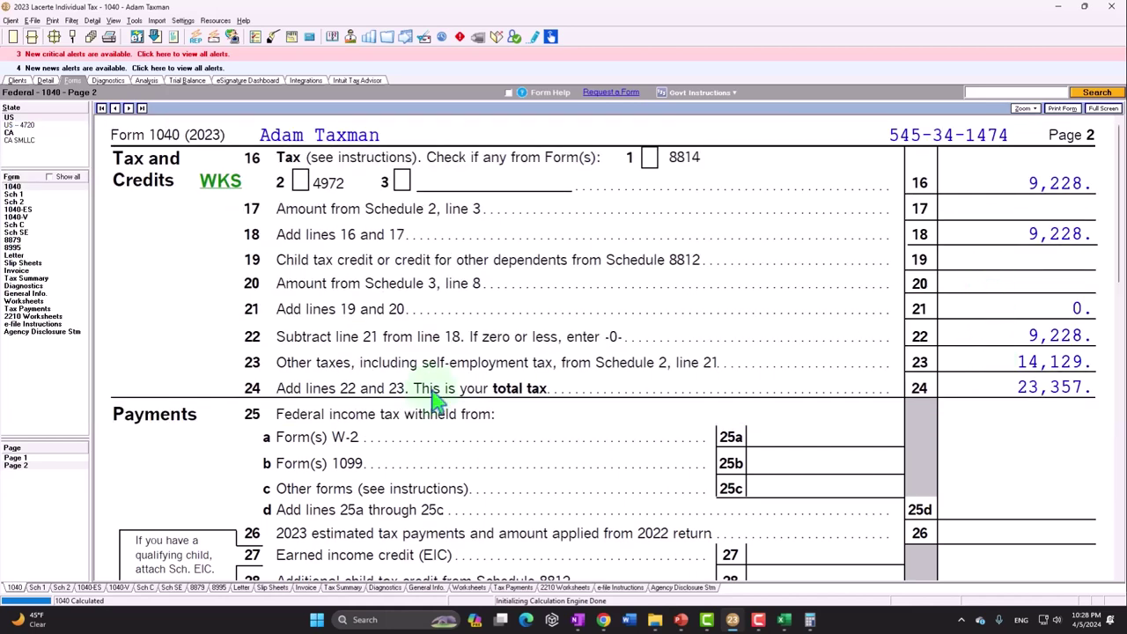
# Step: Review Schedule 1: 100,000 business income and the 7,065 self-employment tax deduction on page 2
pyautogui.click(26, 458)
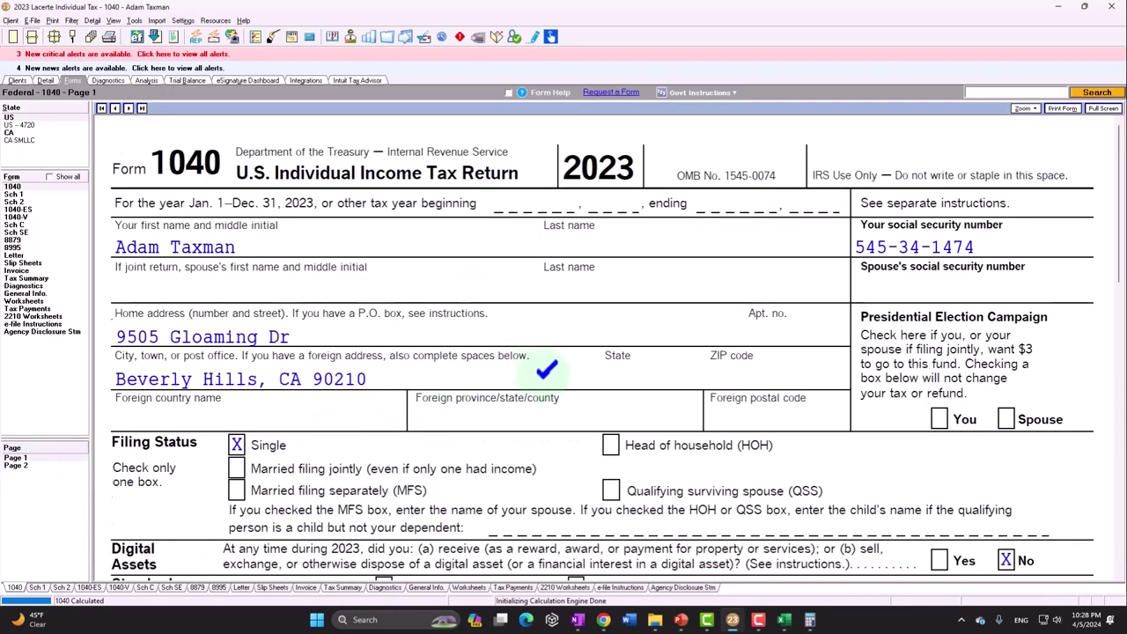
pyautogui.scroll(-10, 447, 410)
pyautogui.scroll(-3, 590, 413)
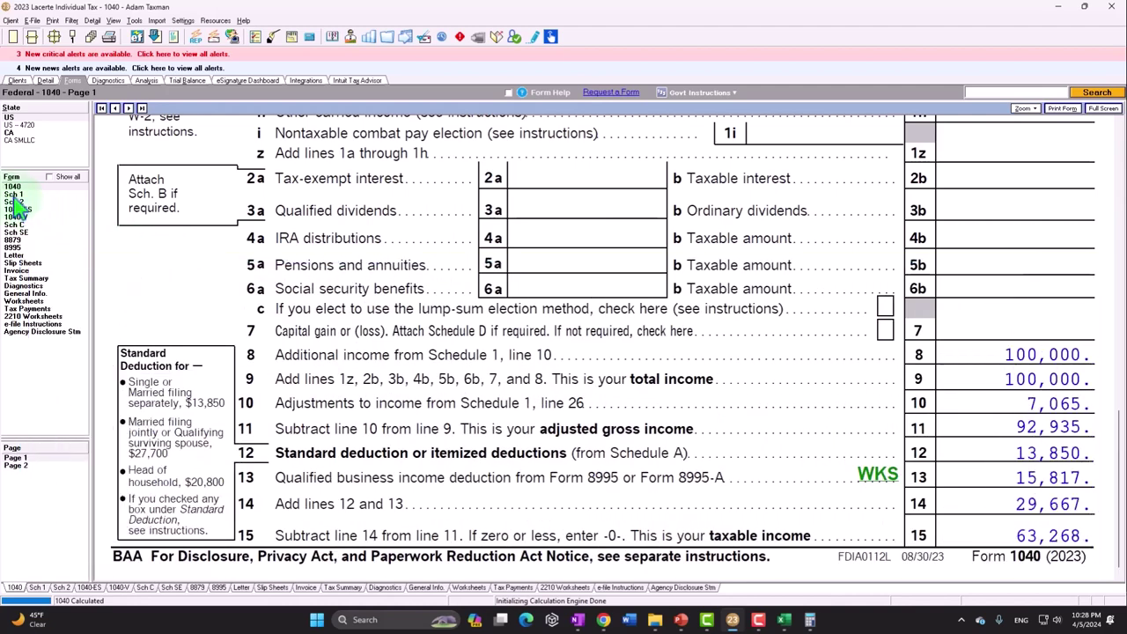
pyautogui.click(527, 339)
pyautogui.scroll(-2, 457, 379)
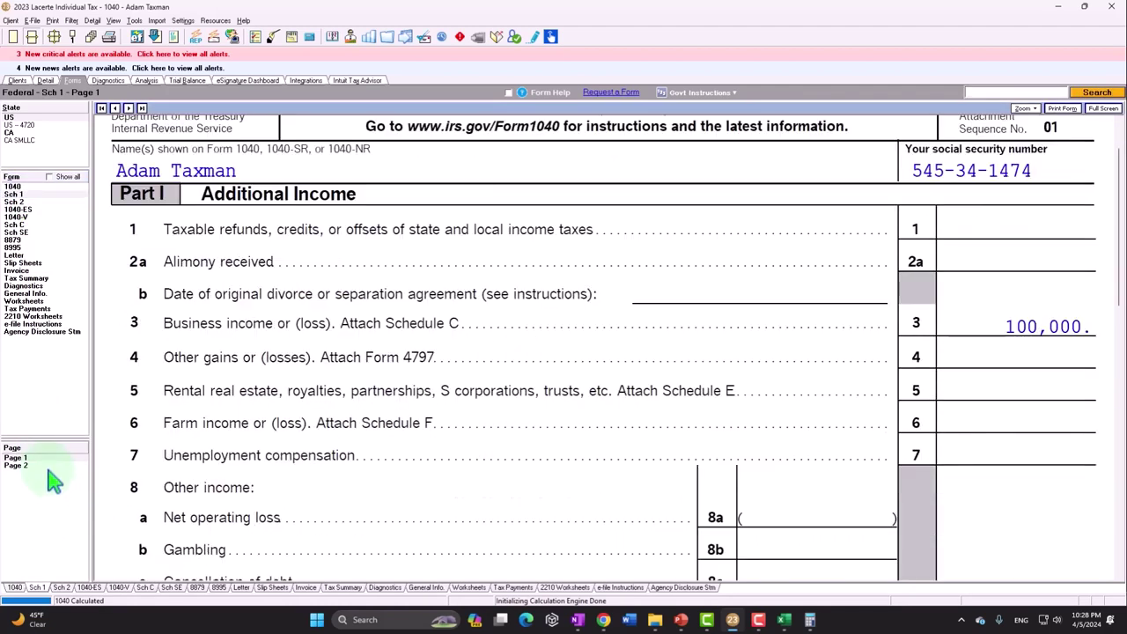
pyautogui.click(16, 465)
pyautogui.scroll(-2, 518, 421)
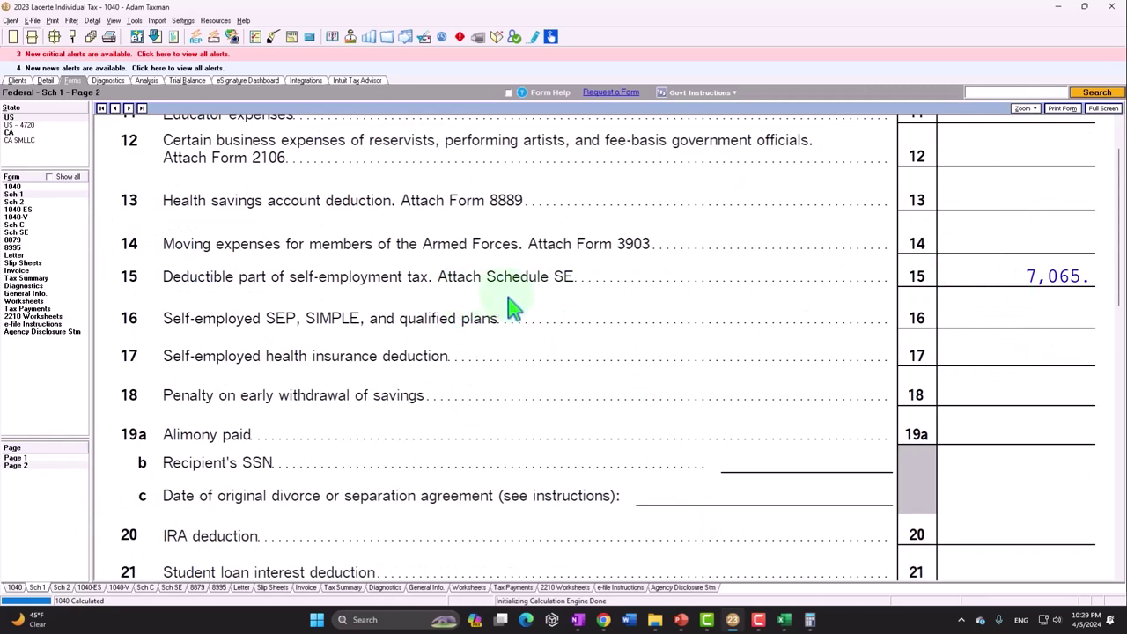
# Step: Return via Form 1040 to Schedule C's 120,000 gross profit and 20,000 advertising expense
pyautogui.click(13, 187)
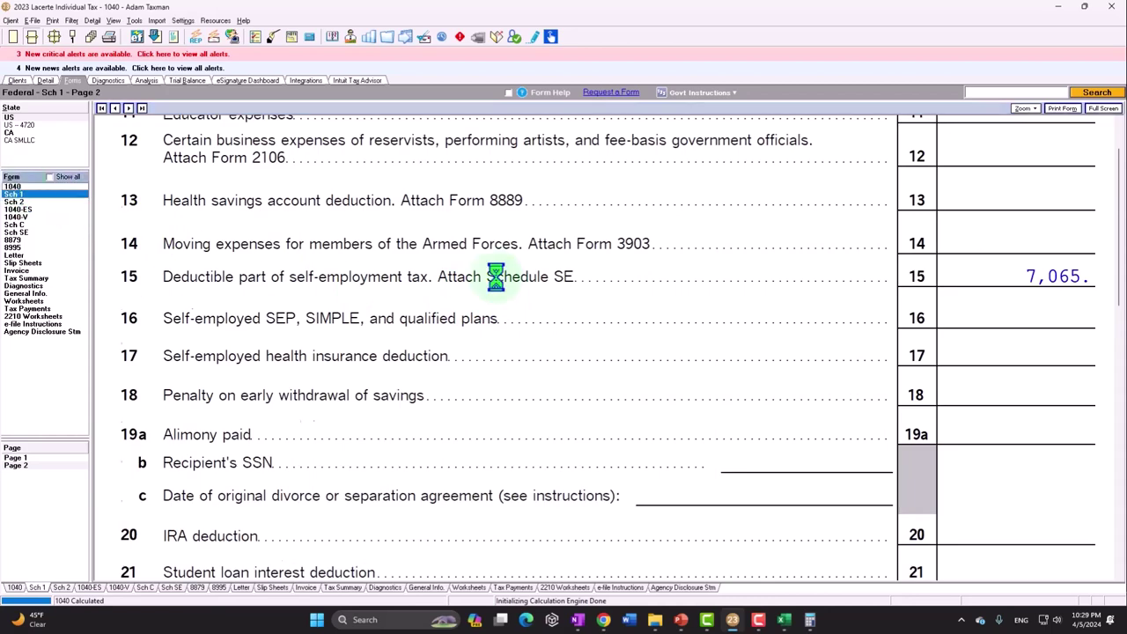
pyautogui.scroll(-8, 562, 312)
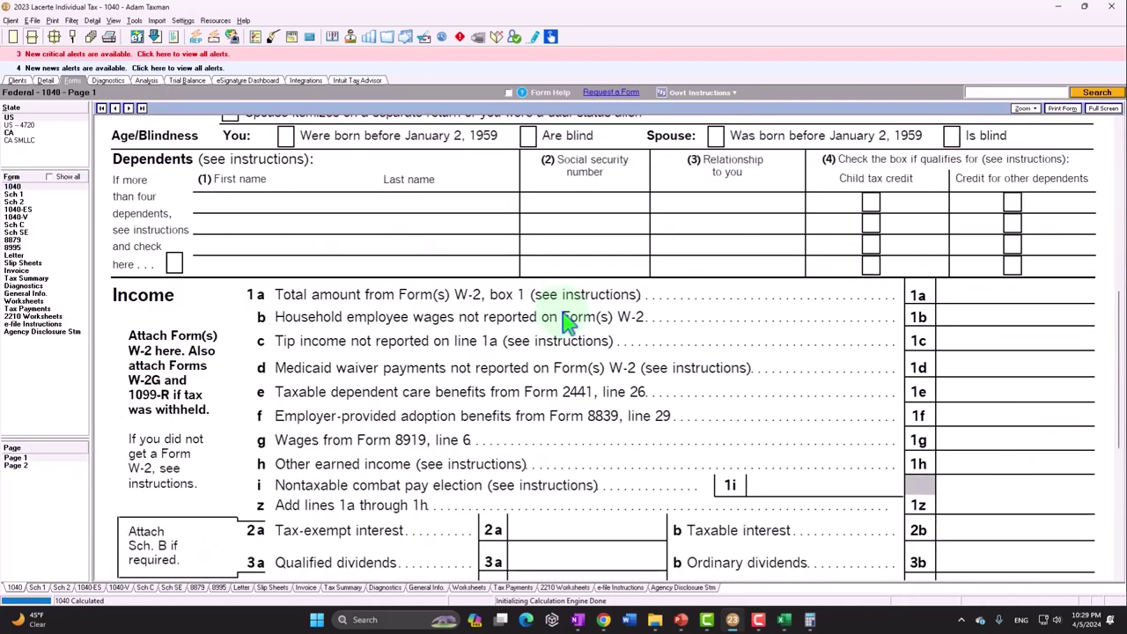
pyautogui.click(19, 226)
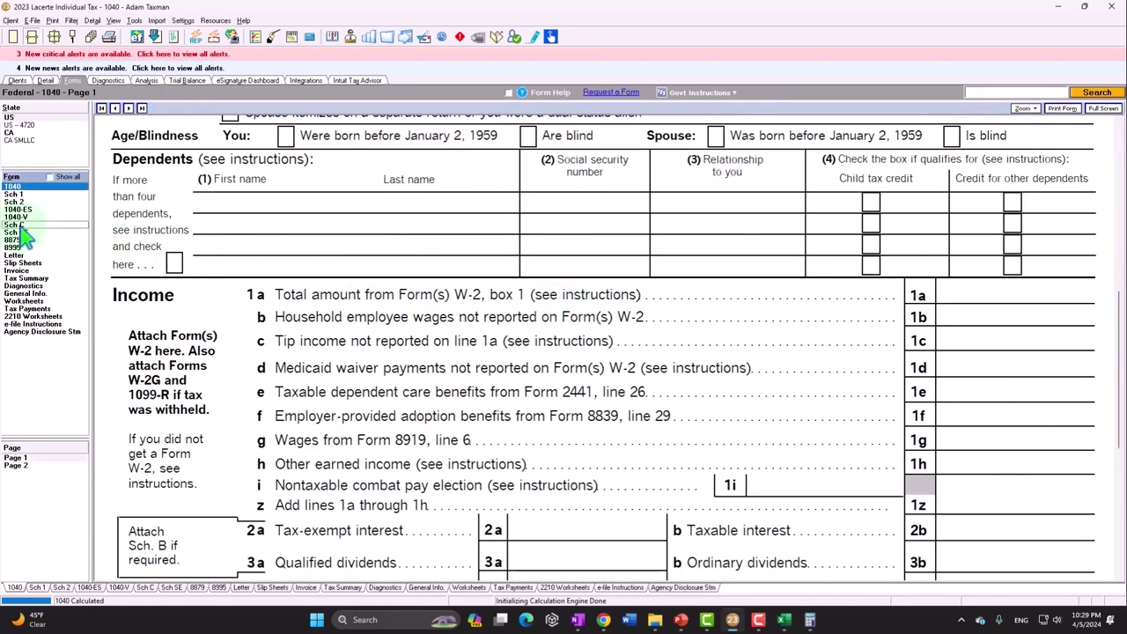
pyautogui.scroll(-10, 659, 385)
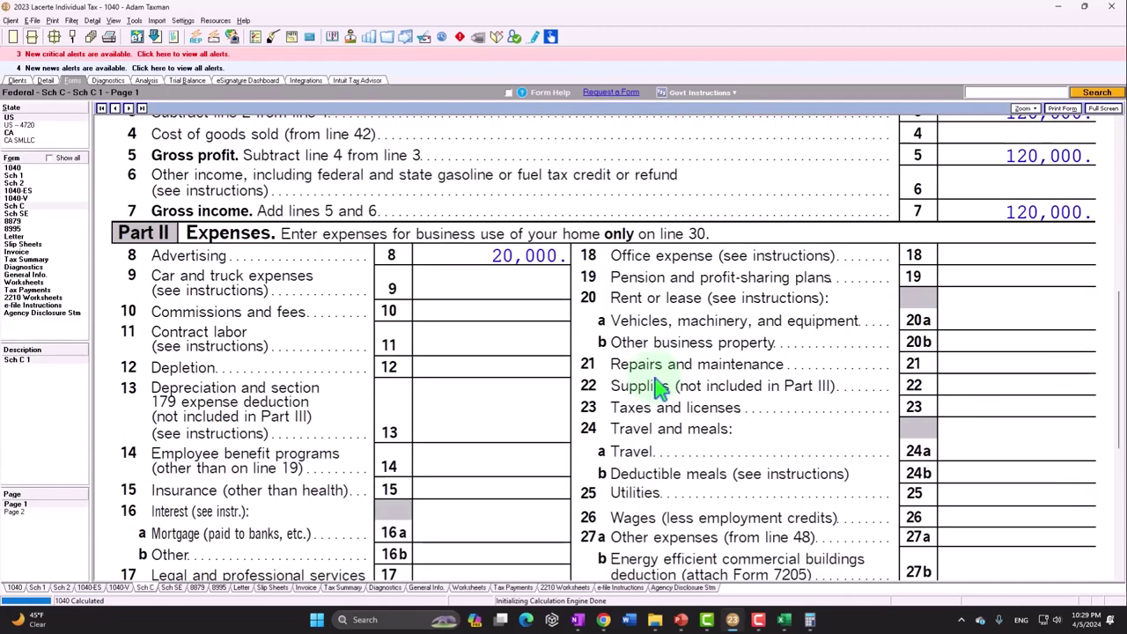
pyautogui.scroll(-3, 659, 385)
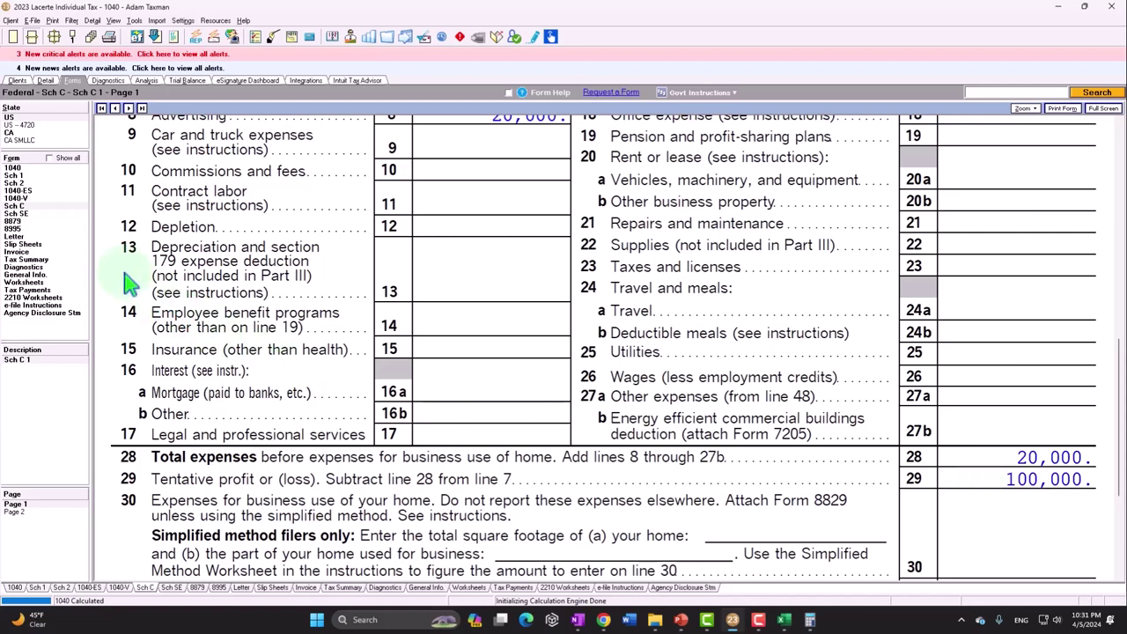
# Step: Scroll through Schedule SE to review the current self-employment figures
pyautogui.click(27, 213)
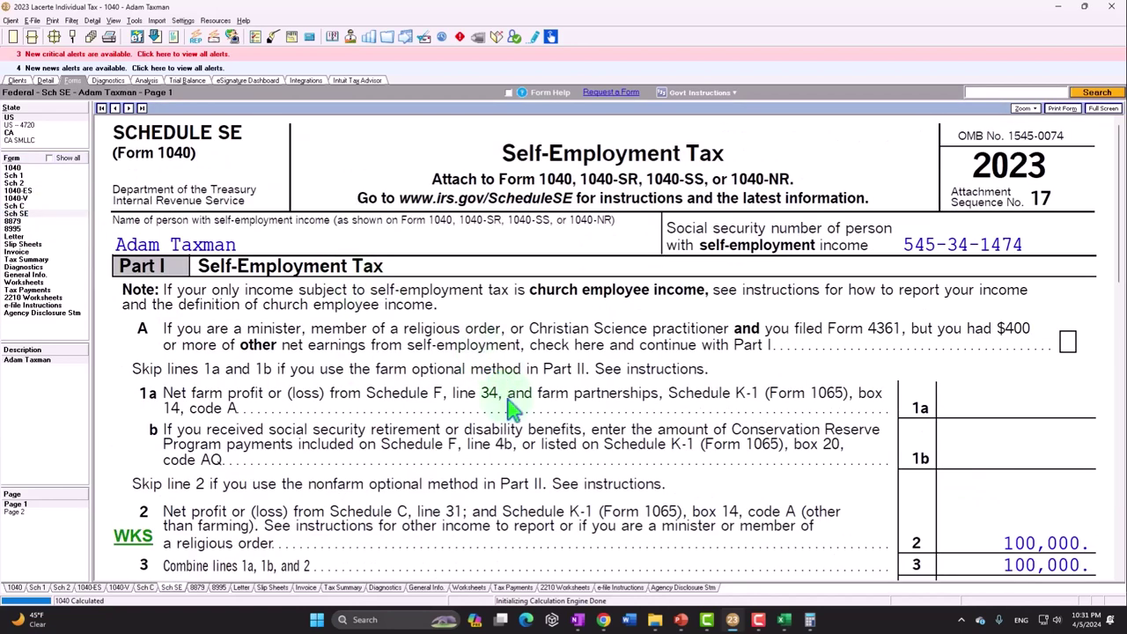
pyautogui.scroll(-2, 506, 407)
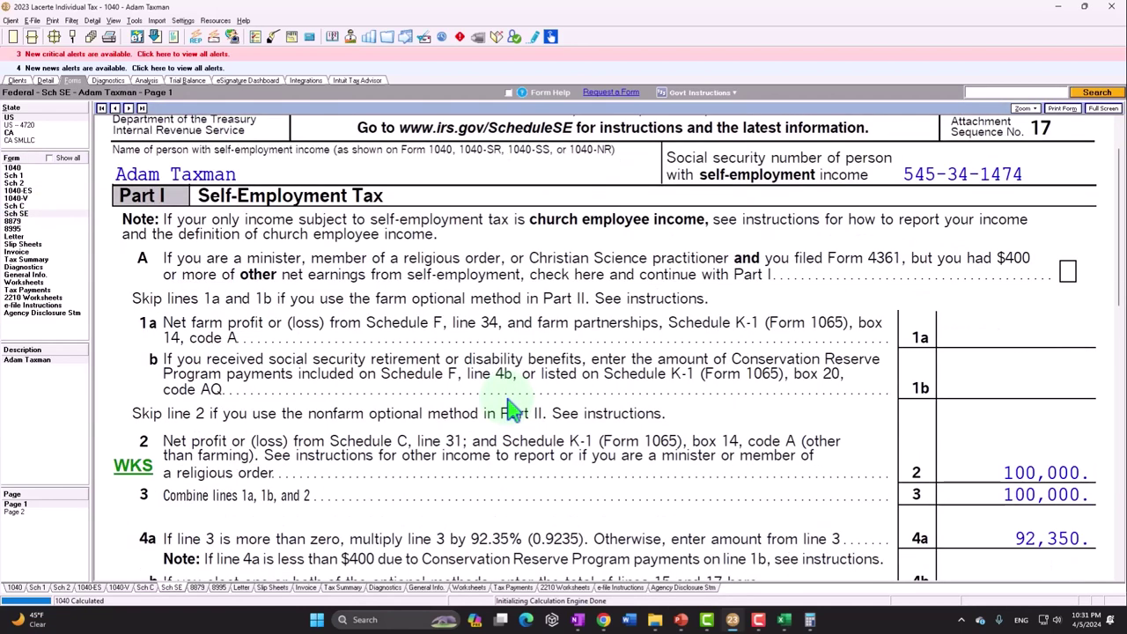
pyautogui.scroll(-4, 508, 410)
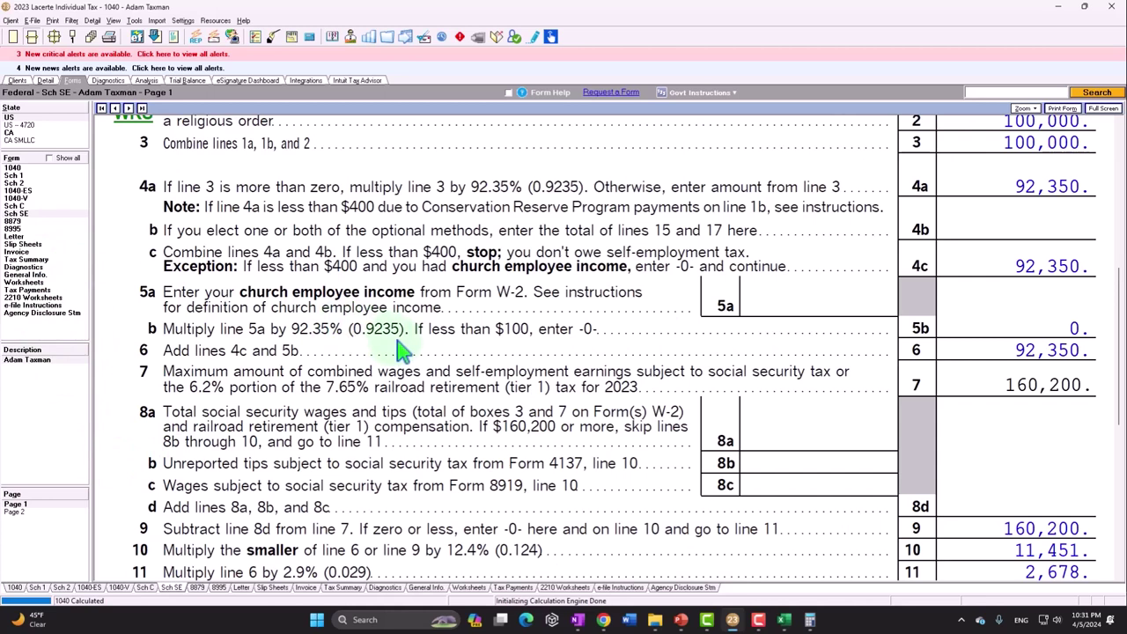
# Step: Change Schedule C gross receipts to 220,000, giving 200,000 net profit on Schedule SE
pyautogui.click(44, 80)
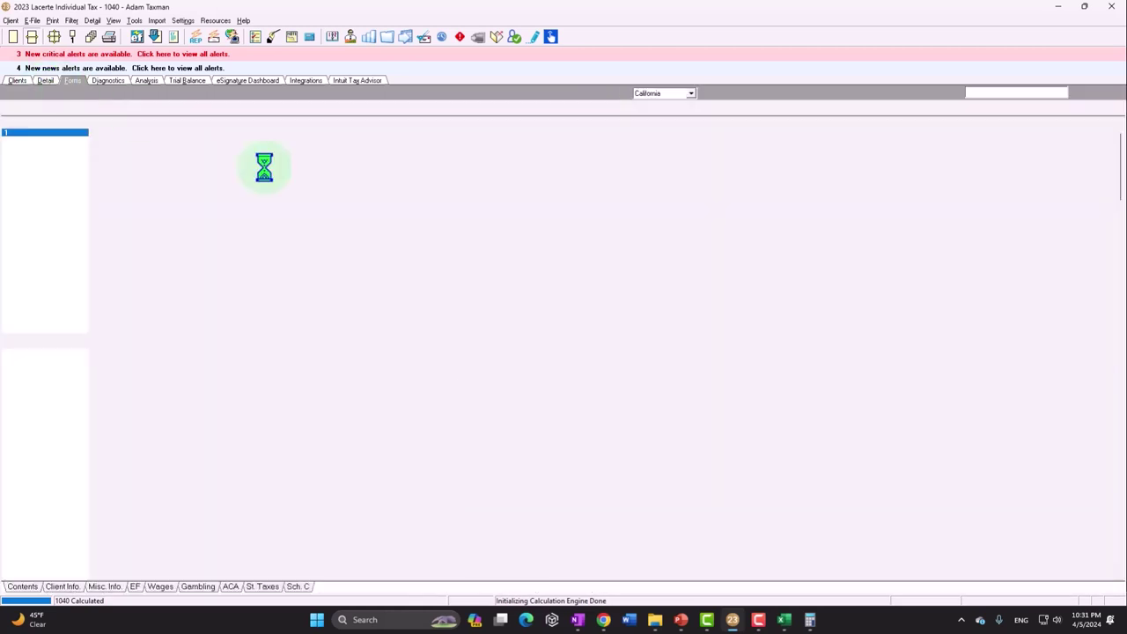
pyautogui.scroll(5, 381, 227)
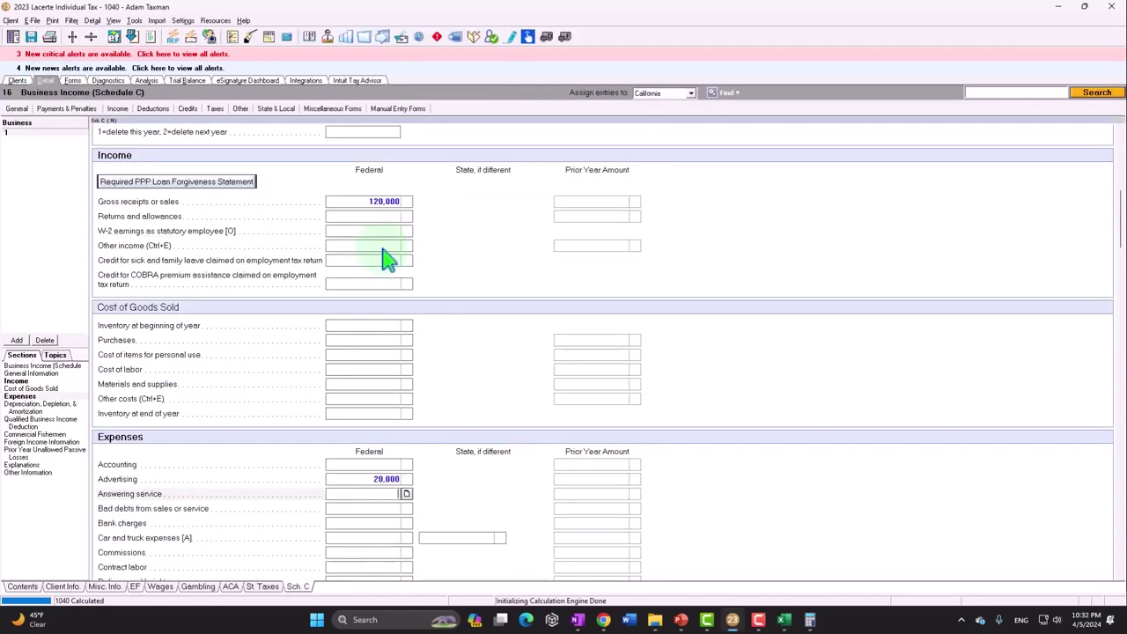
pyautogui.click(383, 201)
pyautogui.write('22')
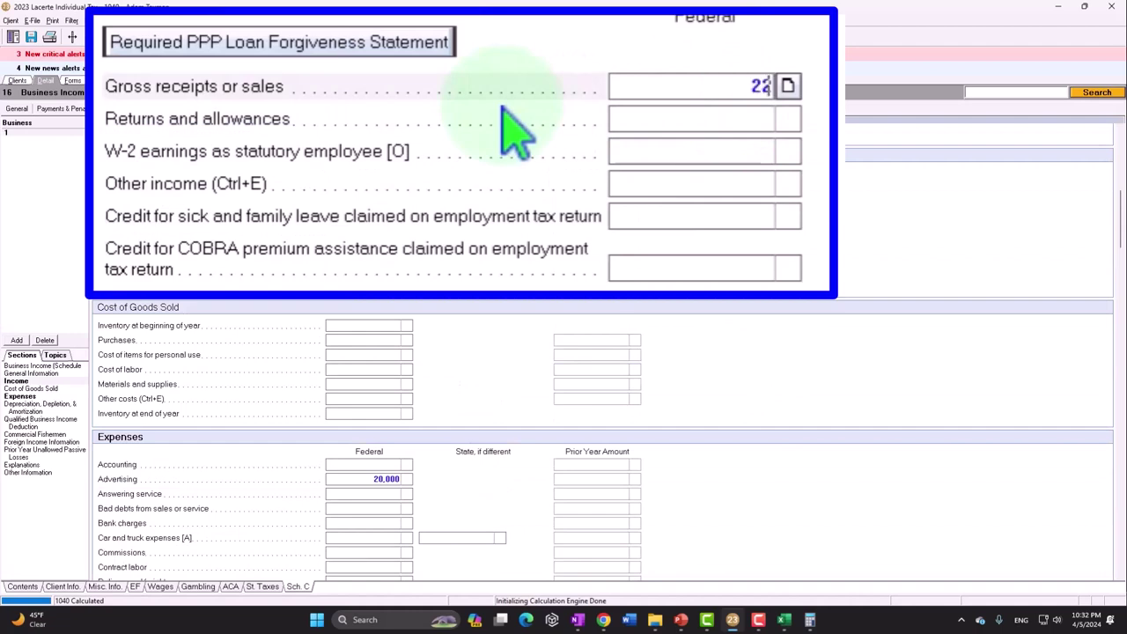
pyautogui.write('0000')
pyautogui.press('Return')
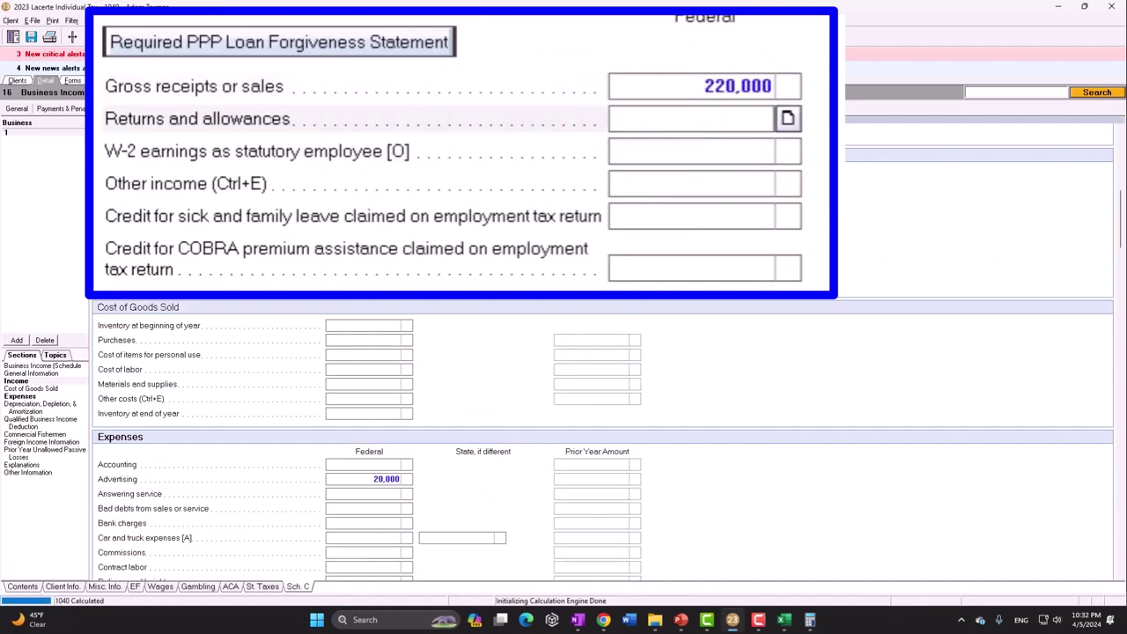
pyautogui.click(78, 81)
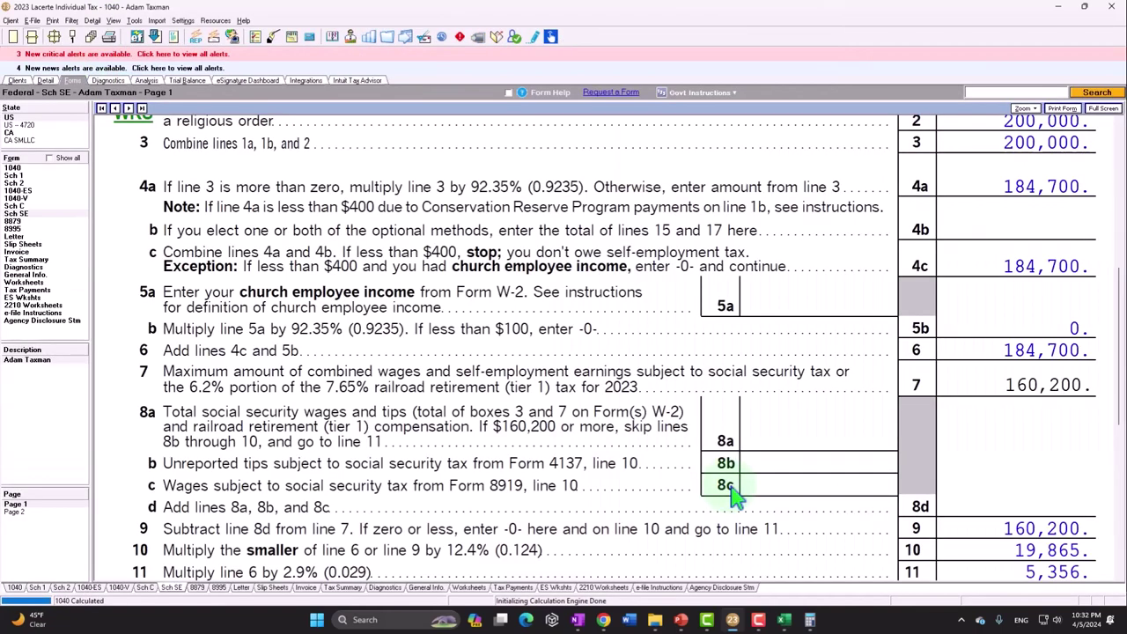
pyautogui.click(16, 205)
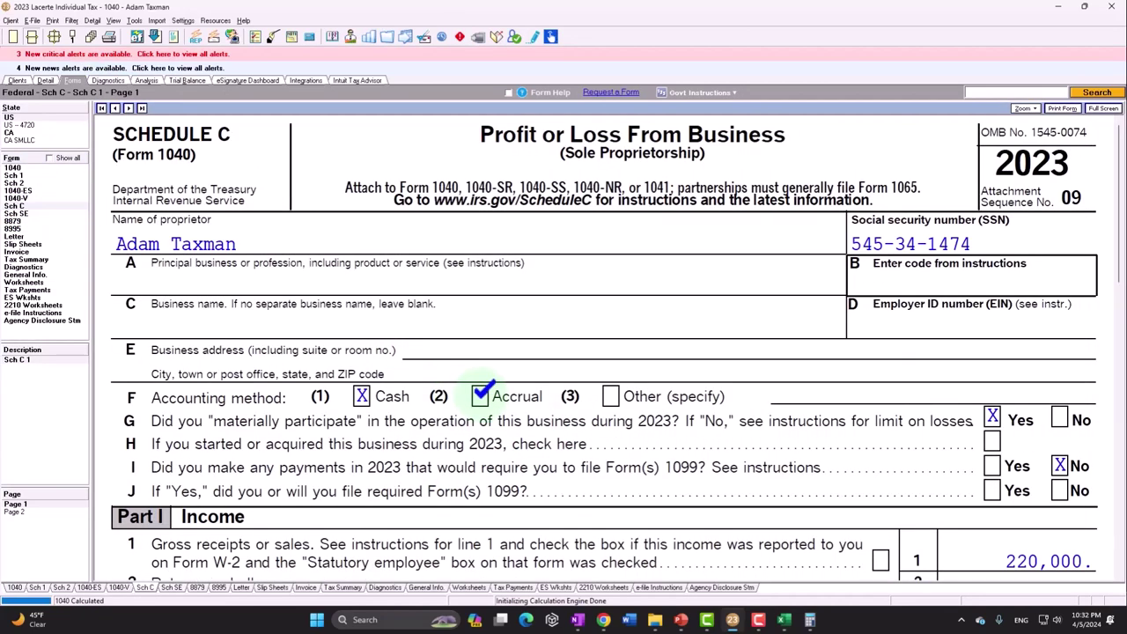
pyautogui.scroll(-10, 498, 419)
pyautogui.scroll(-5, 498, 418)
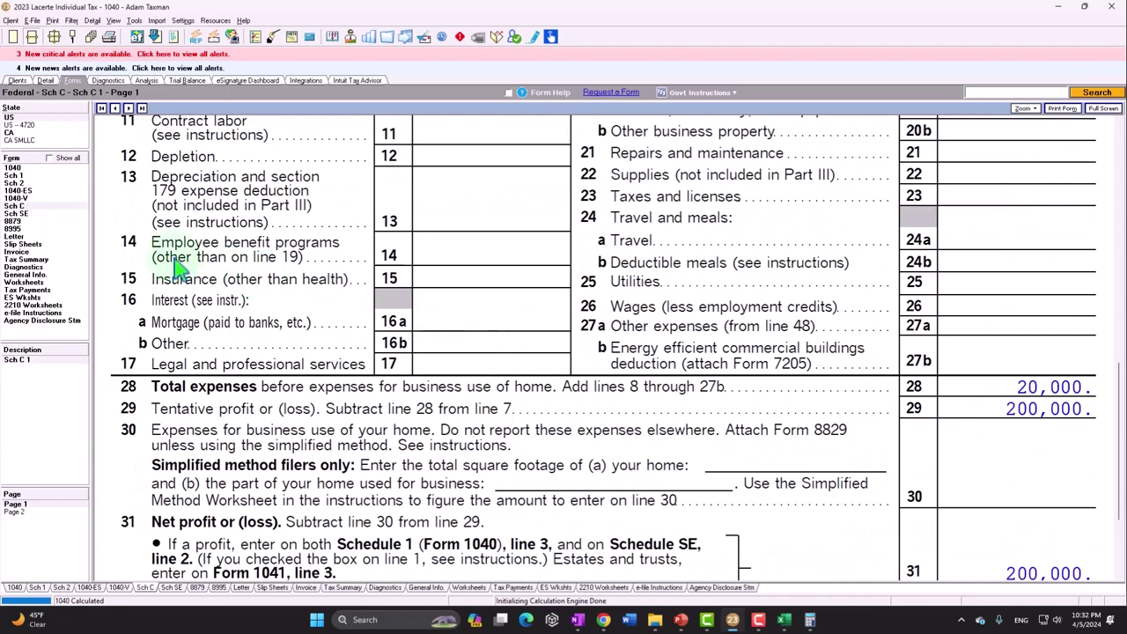
pyautogui.click(40, 213)
pyautogui.scroll(-5, 674, 335)
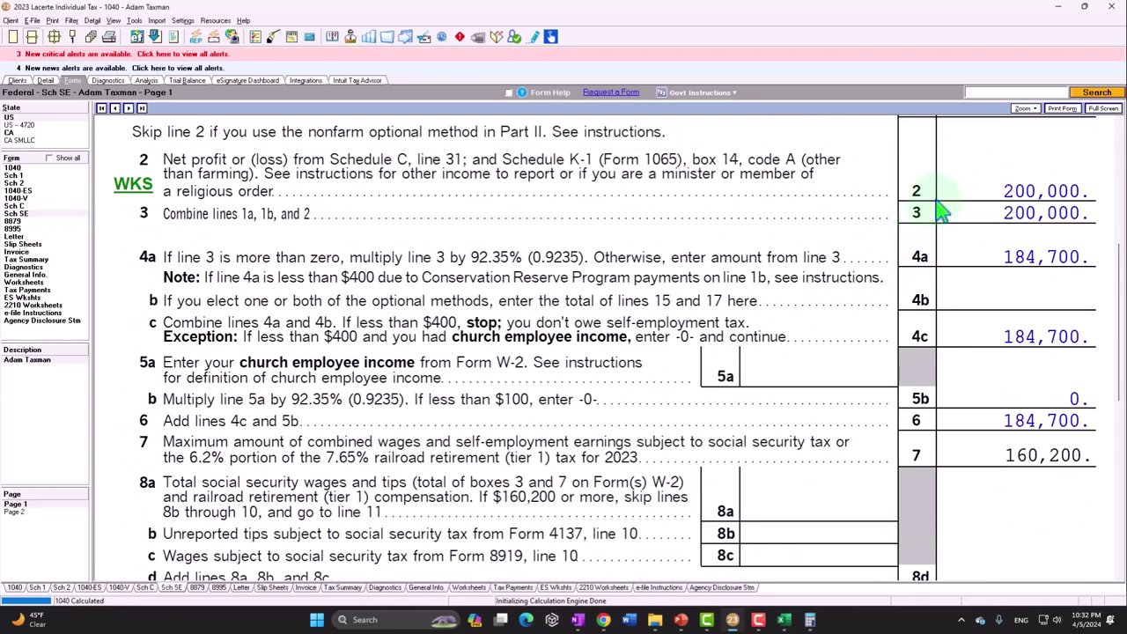
pyautogui.scroll(-1, 939, 215)
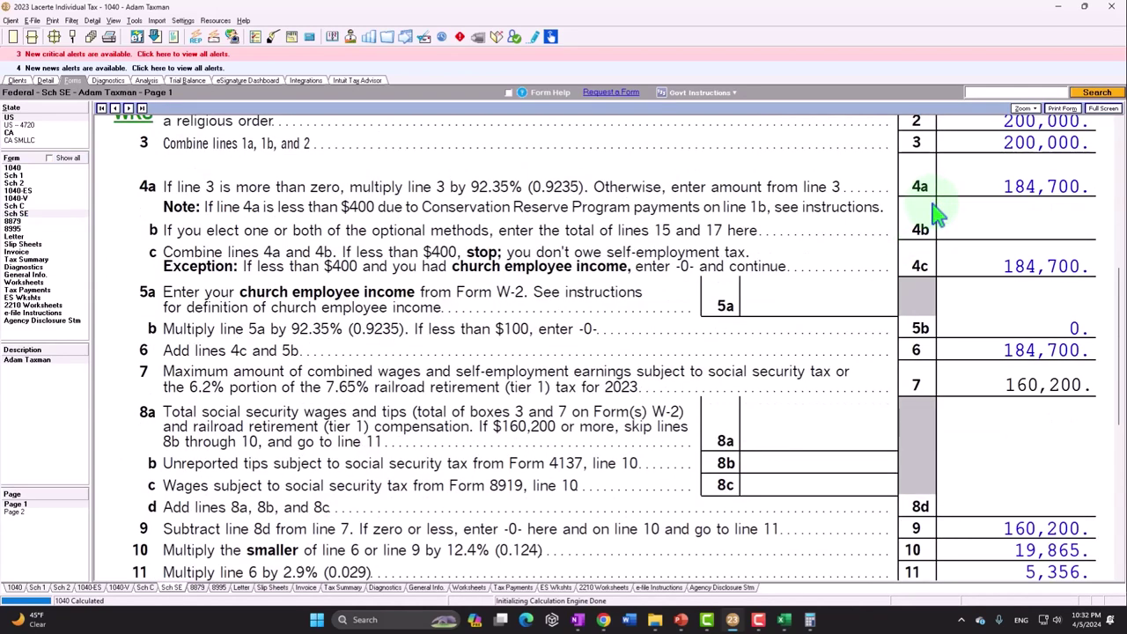
pyautogui.scroll(-1, 940, 215)
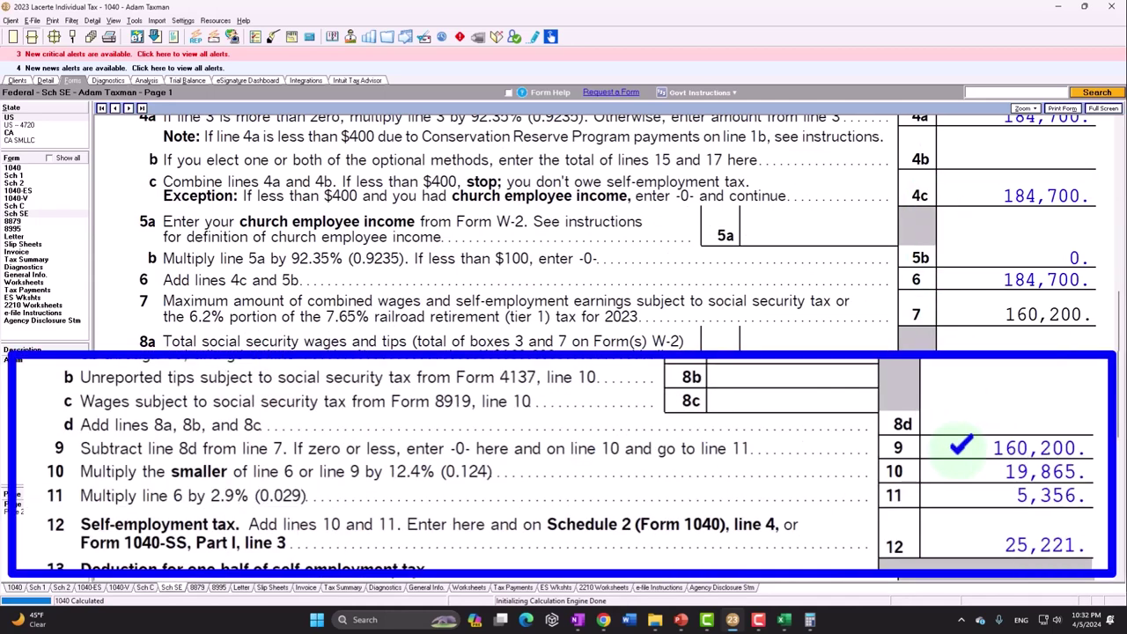
pyautogui.scroll(-1, 959, 446)
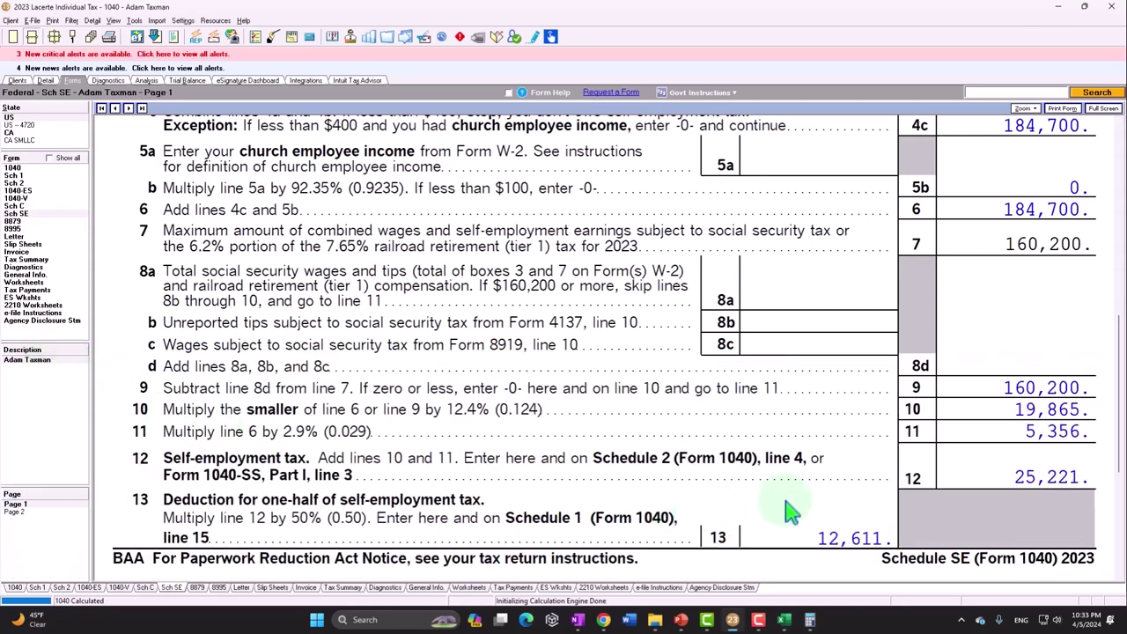
pyautogui.scroll(10, 787, 510)
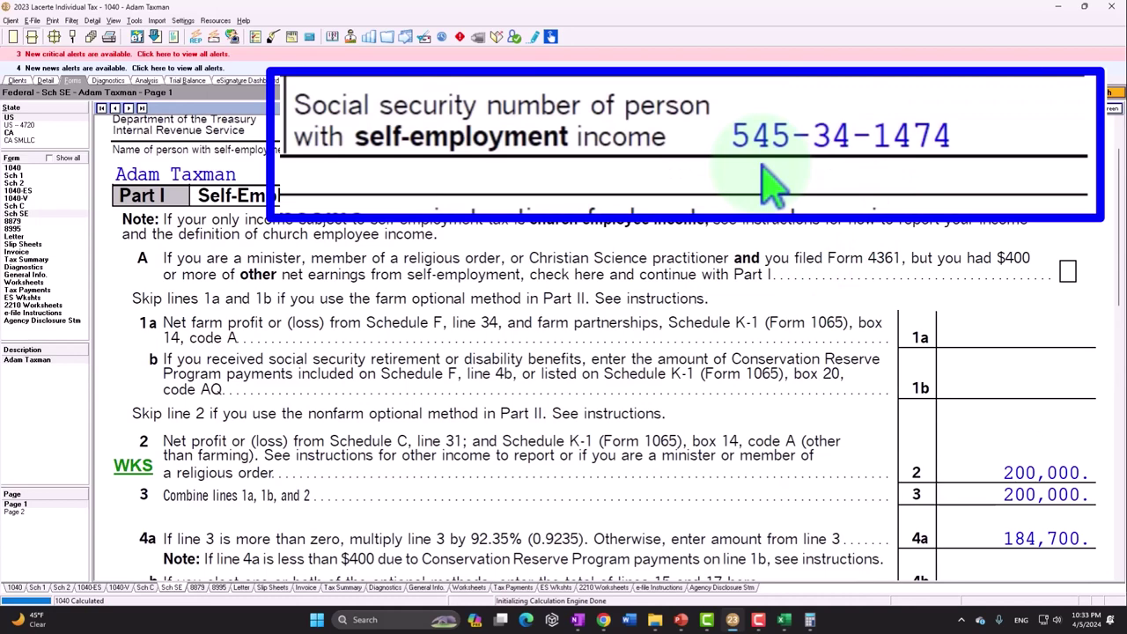
pyautogui.scroll(-3, 890, 407)
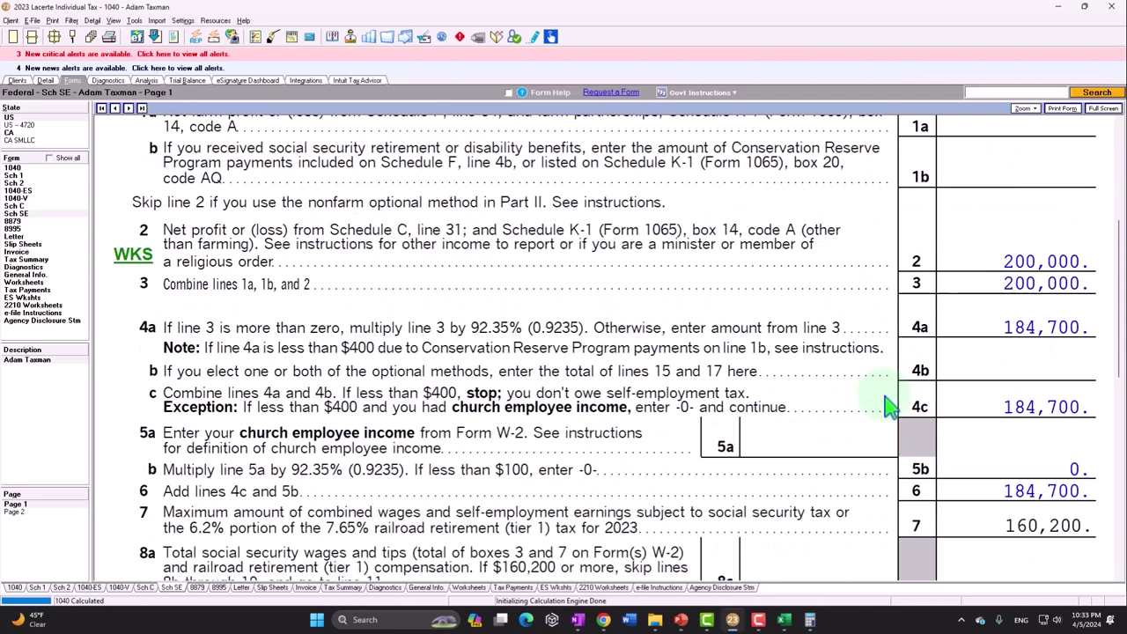
pyautogui.scroll(-3, 889, 407)
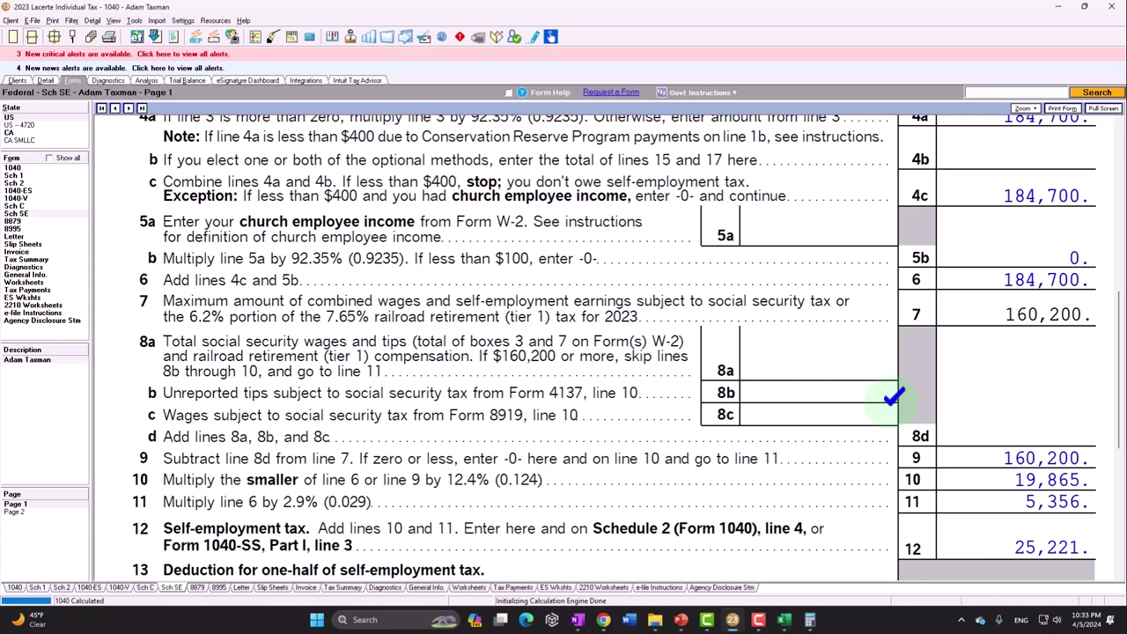
pyautogui.scroll(-2, 892, 398)
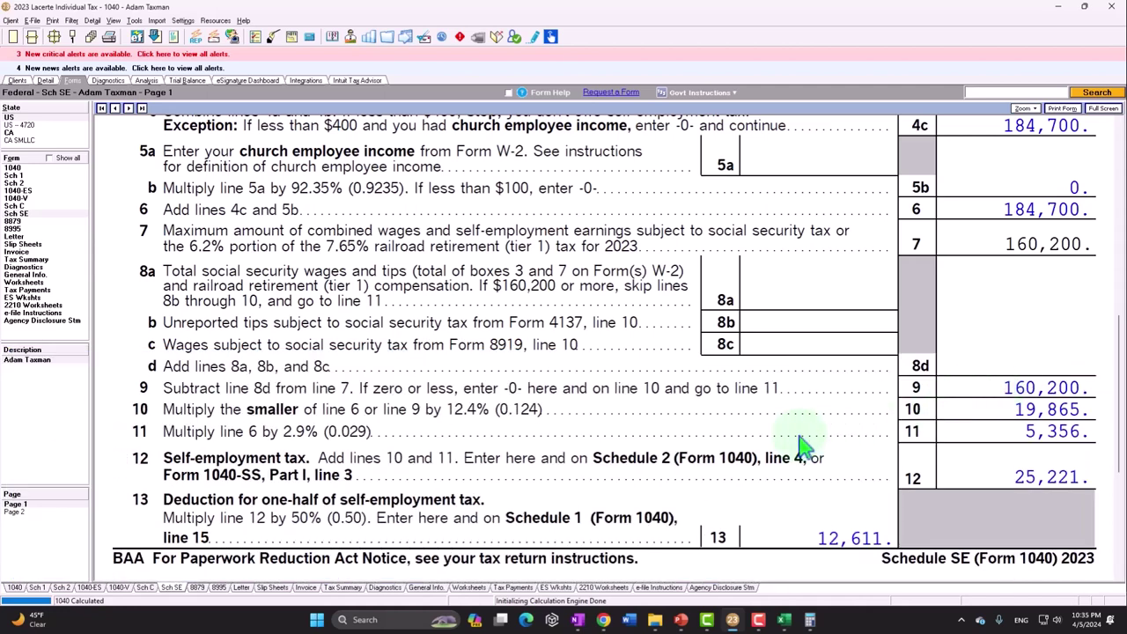
pyautogui.scroll(5, 801, 431)
pyautogui.scroll(3, 801, 428)
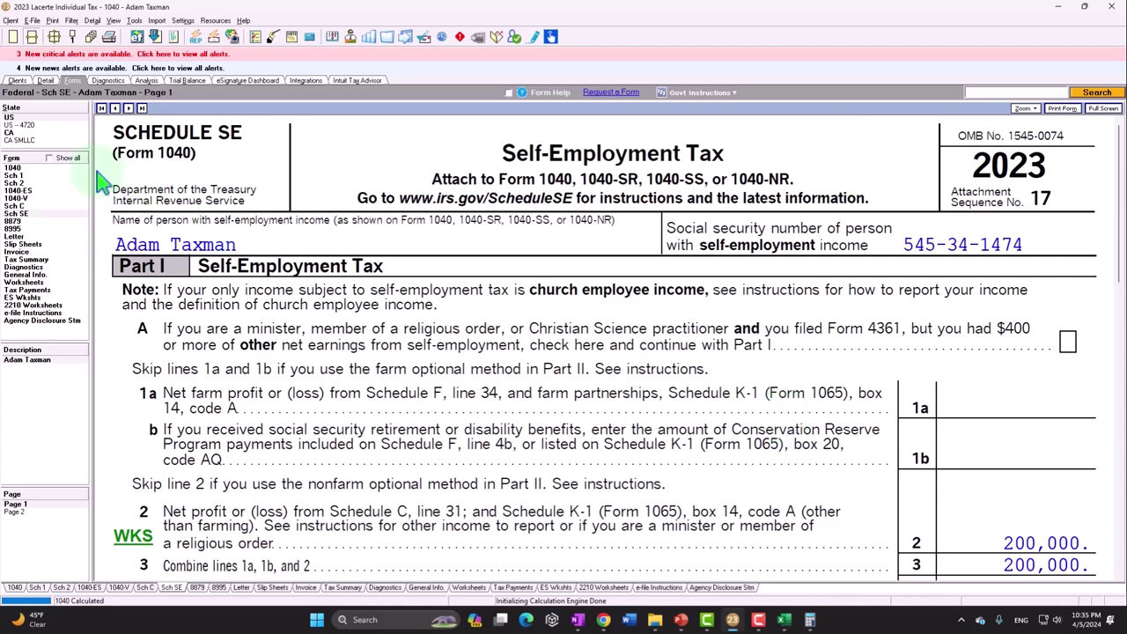
# Step: Change Schedule C gross receipts from 220,000 to 100,000
pyautogui.click(45, 80)
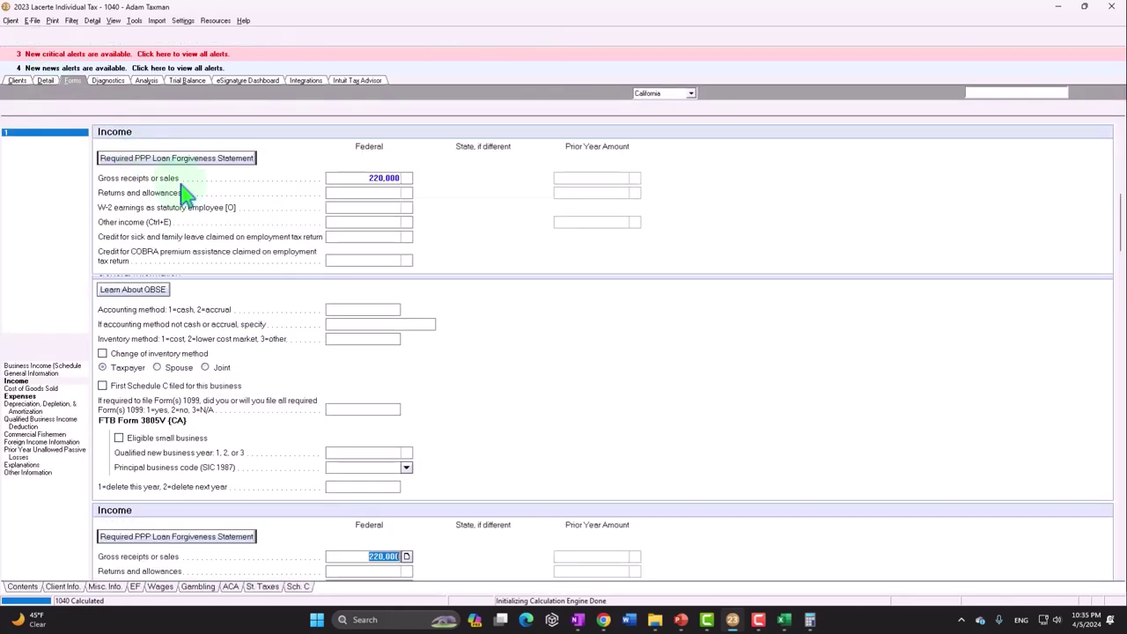
pyautogui.press('Up')
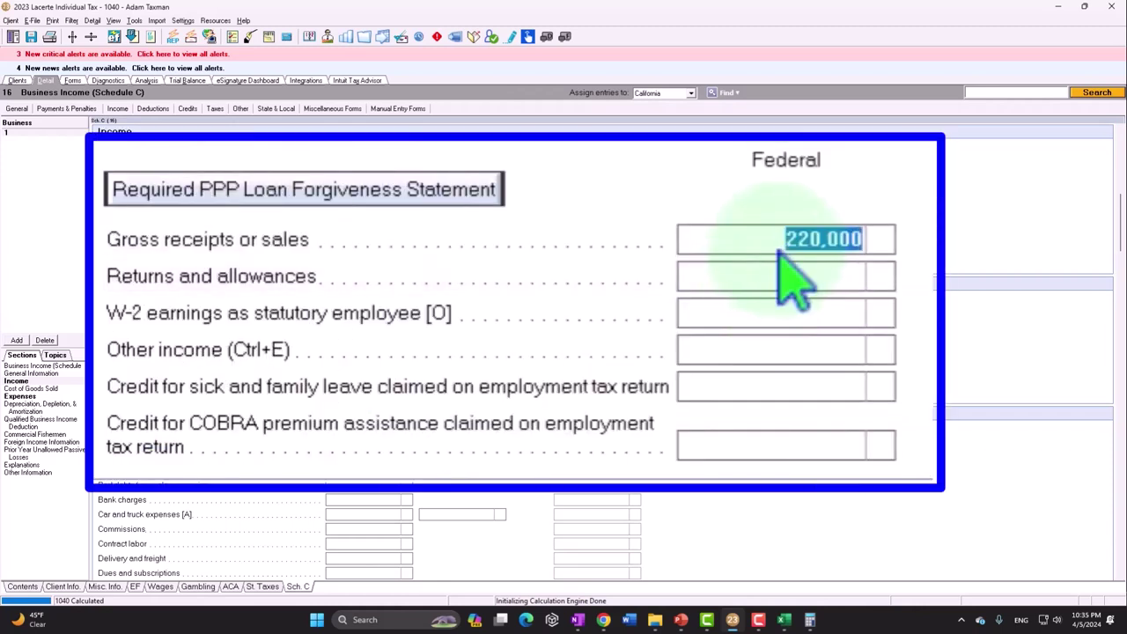
pyautogui.write('100000')
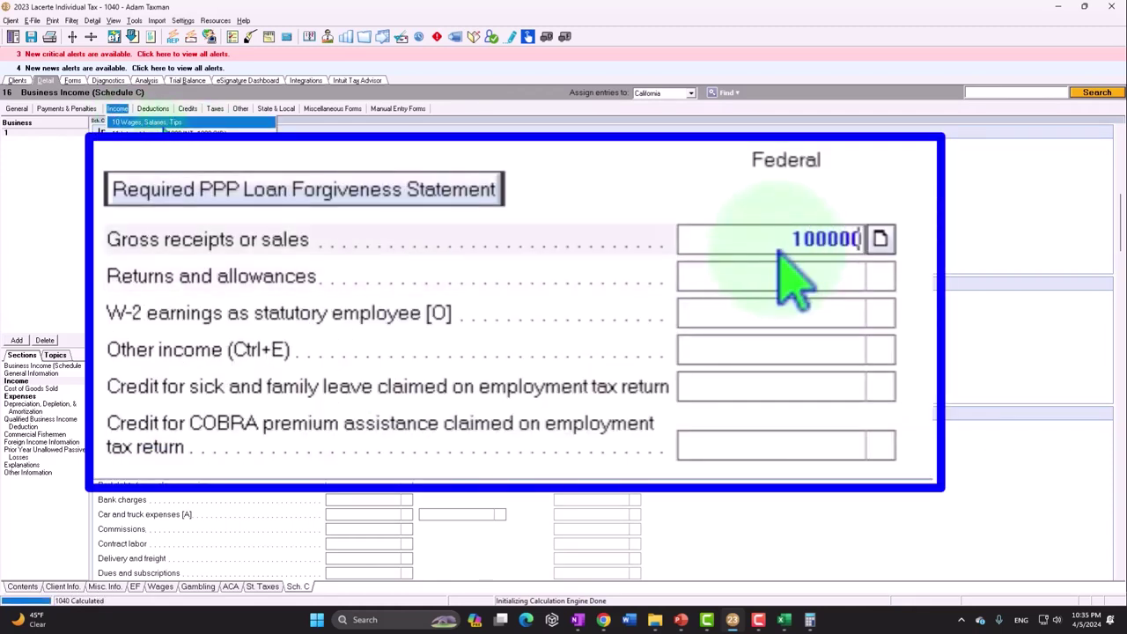
pyautogui.press('Return')
# Step: Add a W-2 from the listed employer with 100,000 in wages
pyautogui.click(148, 122)
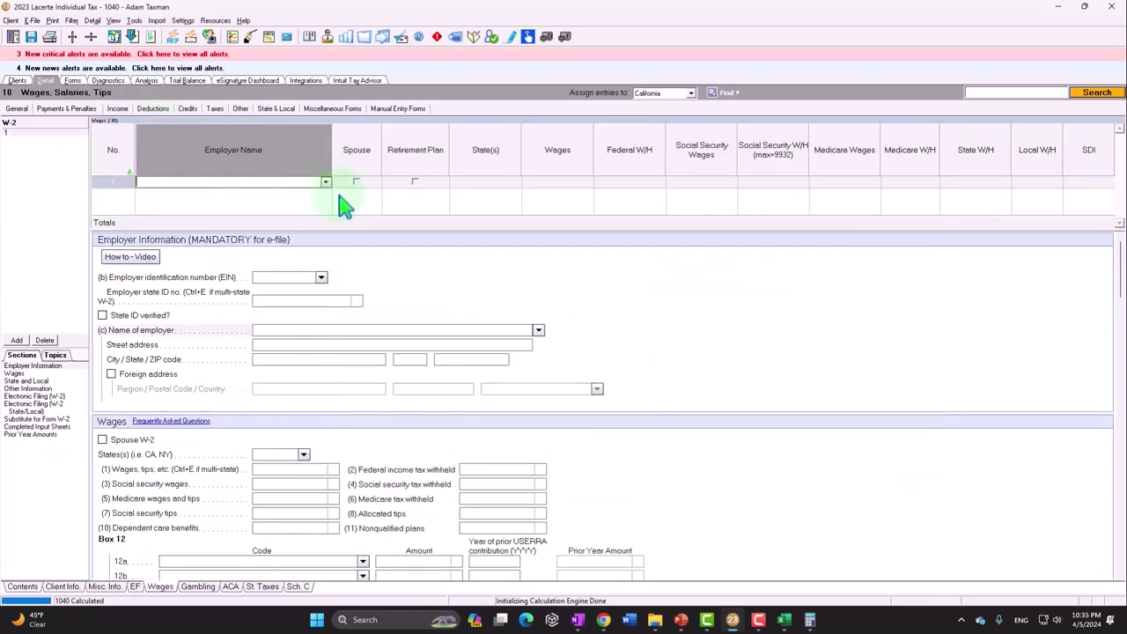
pyautogui.click(326, 182)
pyautogui.click(340, 195)
pyautogui.press('Return')
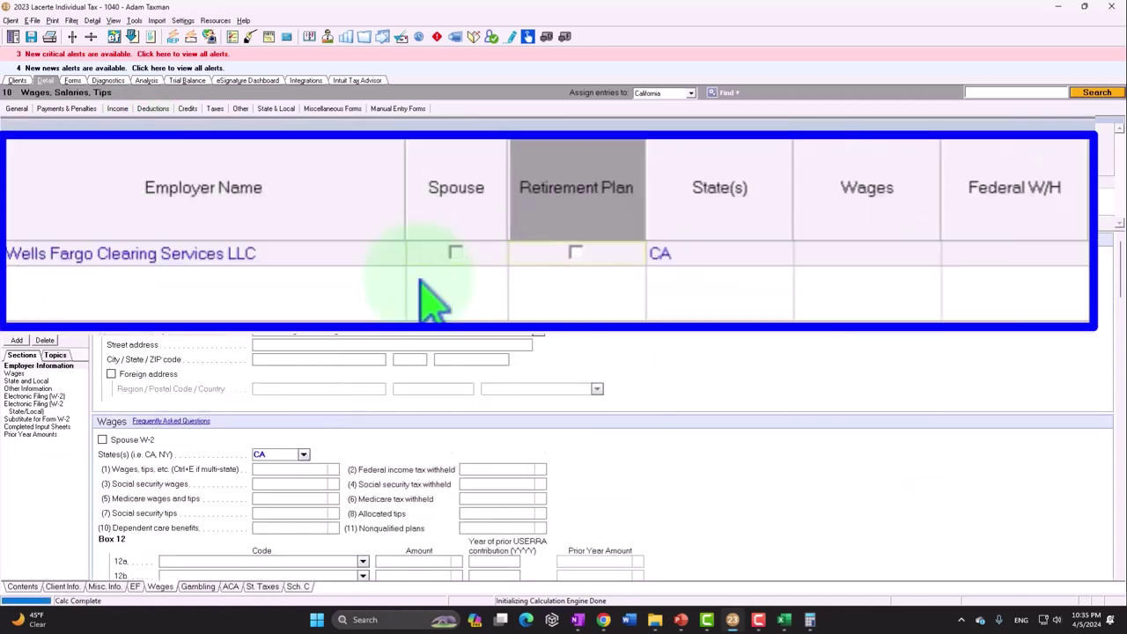
pyautogui.press('Return')
pyautogui.press('Return')
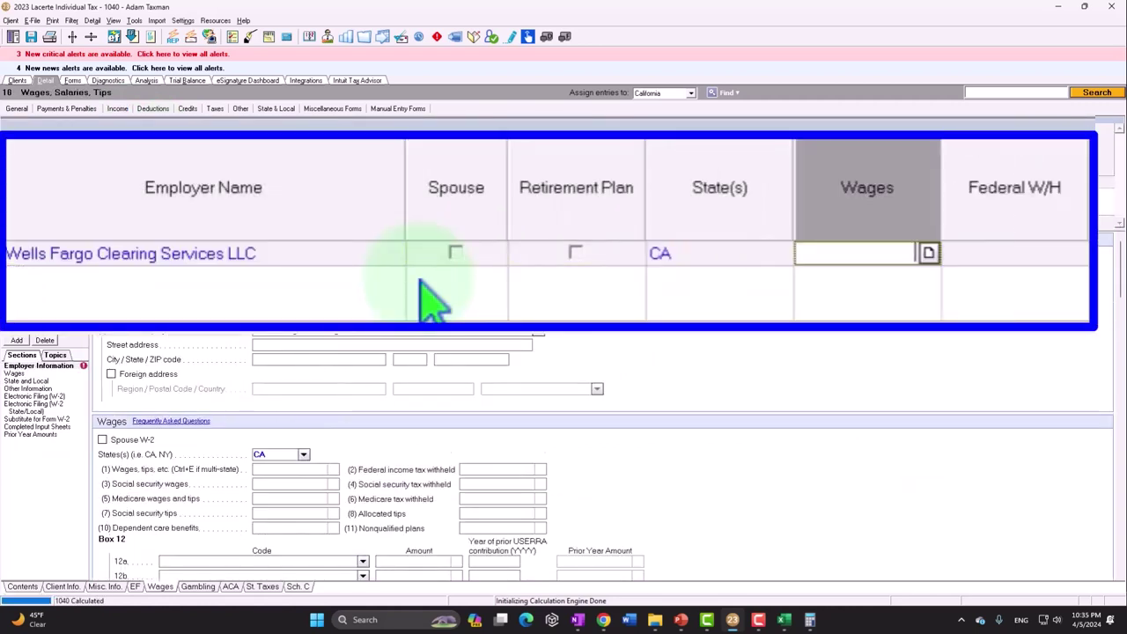
pyautogui.write('100000')
pyautogui.press('Return')
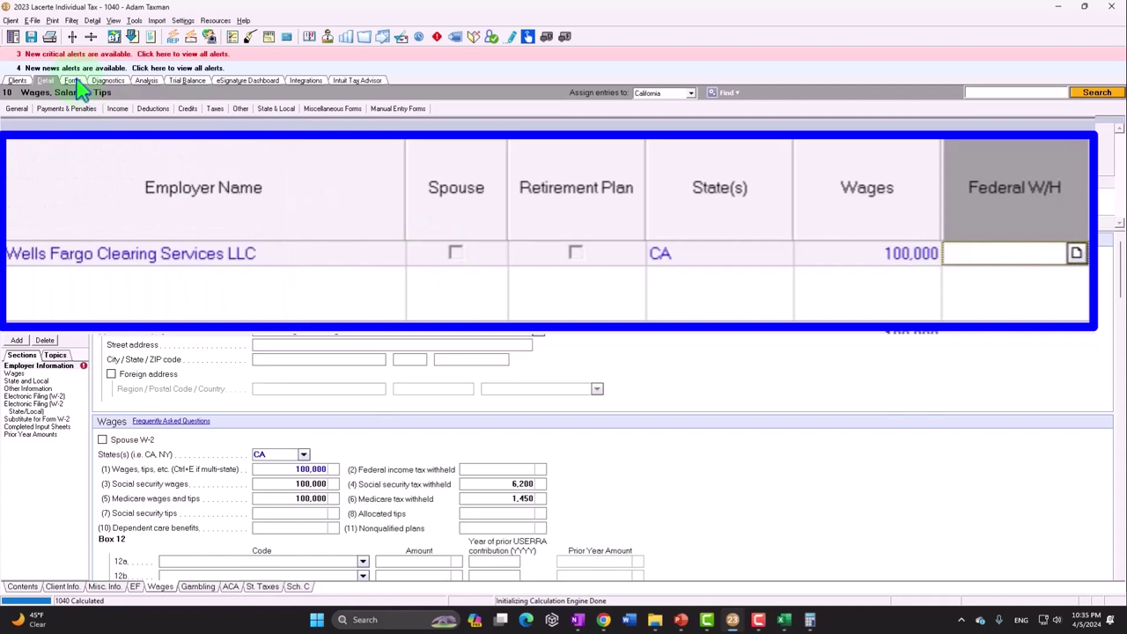
# Step: Rename the W-2 employer to 'W-2 1' and switch to the calculated forms
pyautogui.click(201, 253)
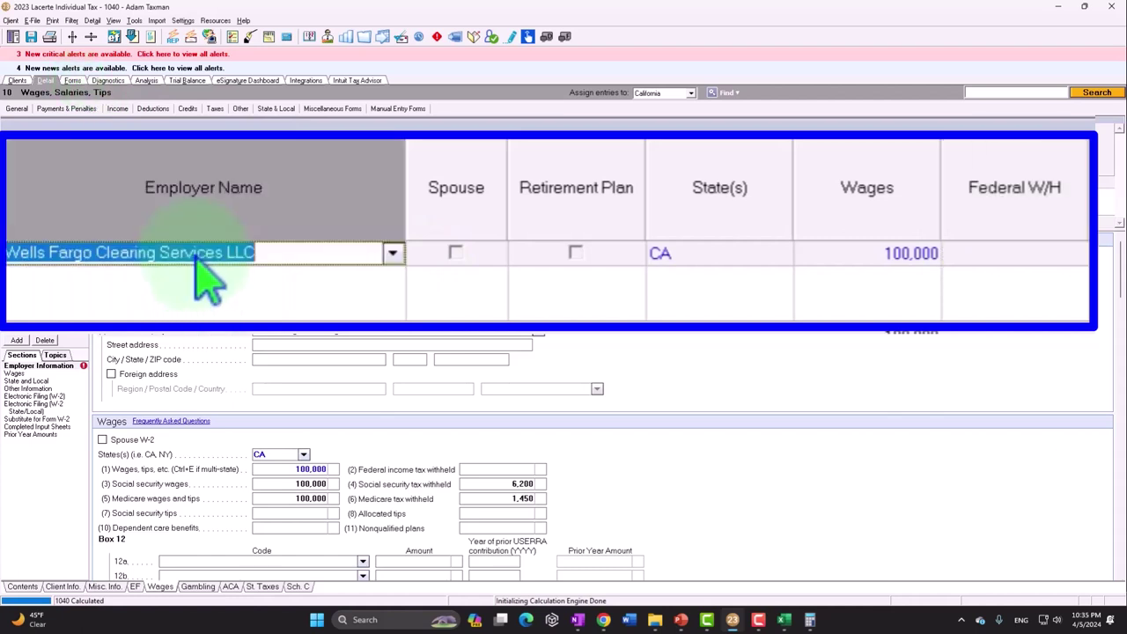
pyautogui.write('W-2 1')
pyautogui.press('Tab')
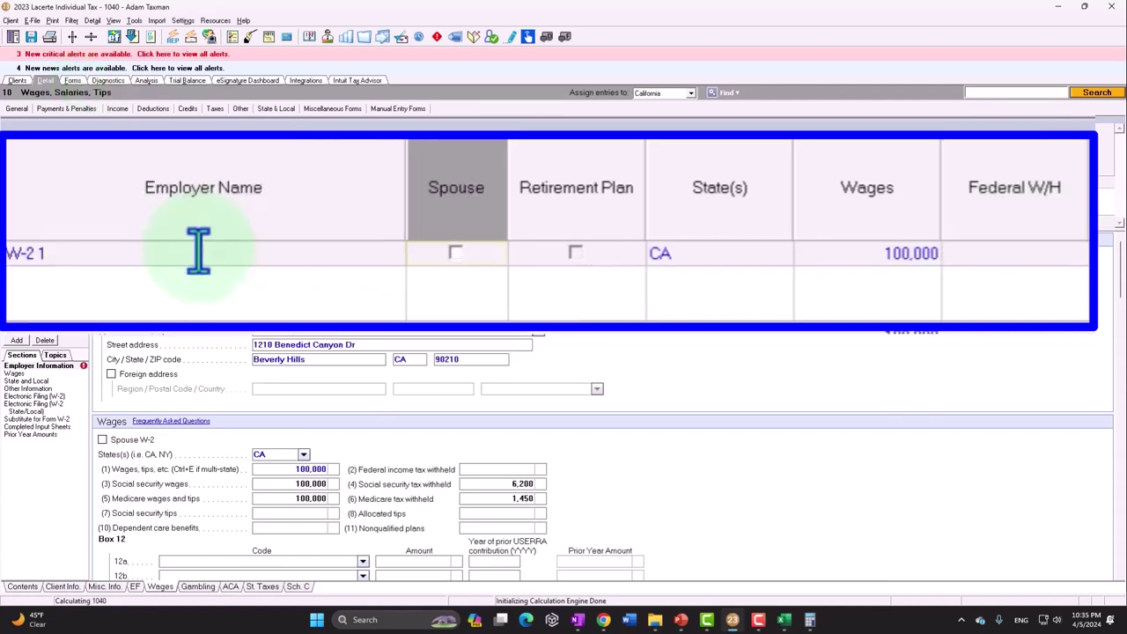
pyautogui.press('Tab')
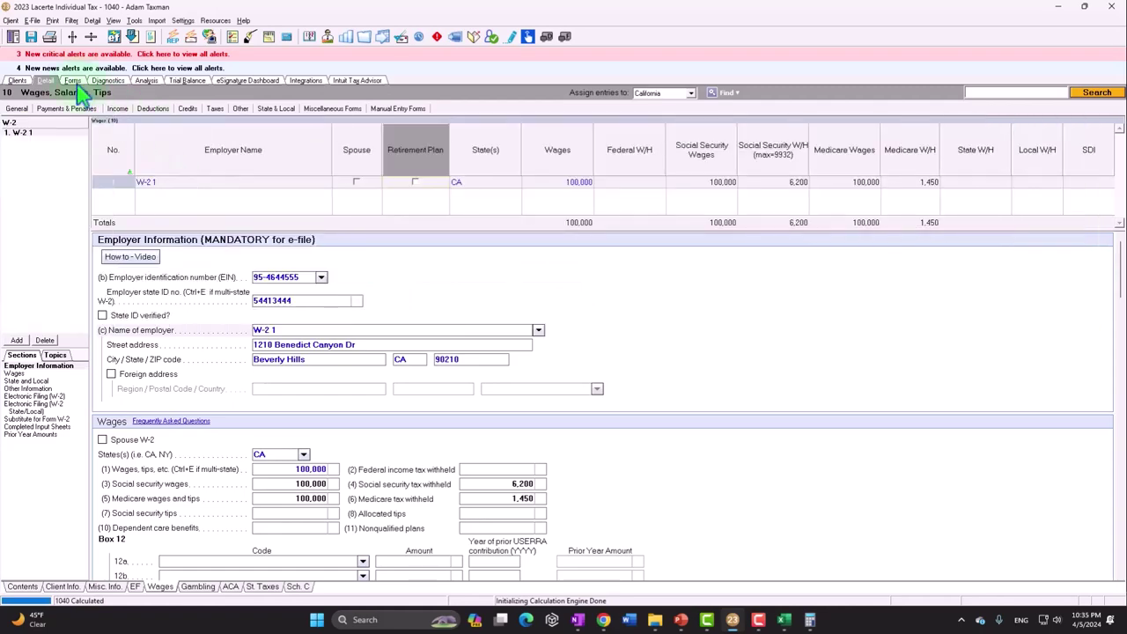
pyautogui.click(74, 84)
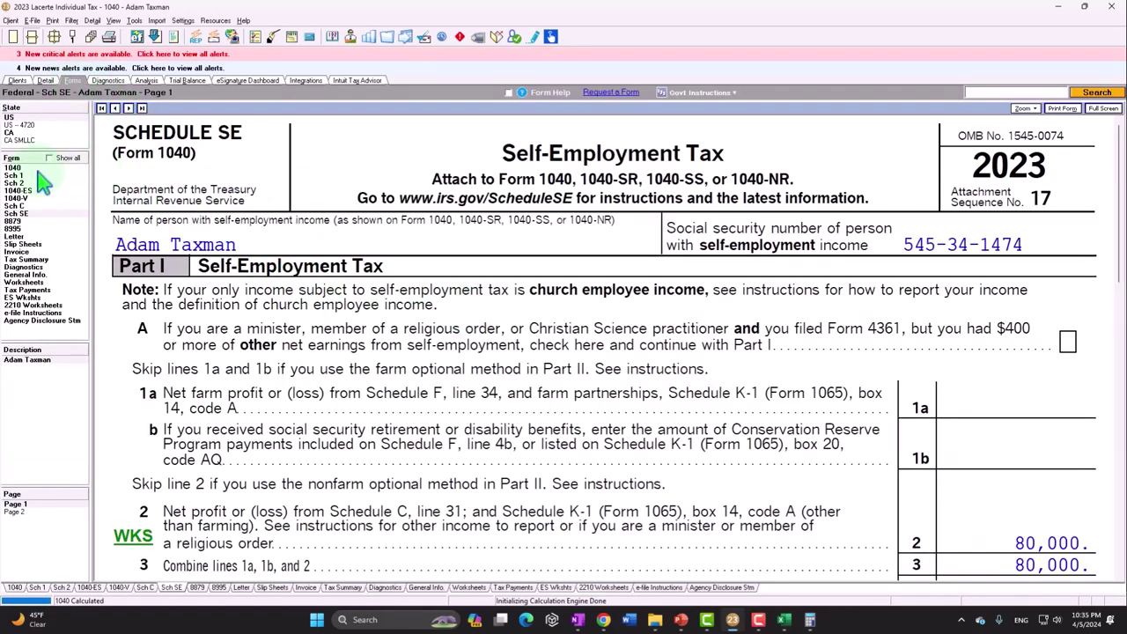
# Step: Check Form 1040 lines: 100,000 wages, 80,000 Schedule 1 income, 180,000 total, then return to W-2 entry
pyautogui.click(35, 168)
pyautogui.scroll(-5, 669, 369)
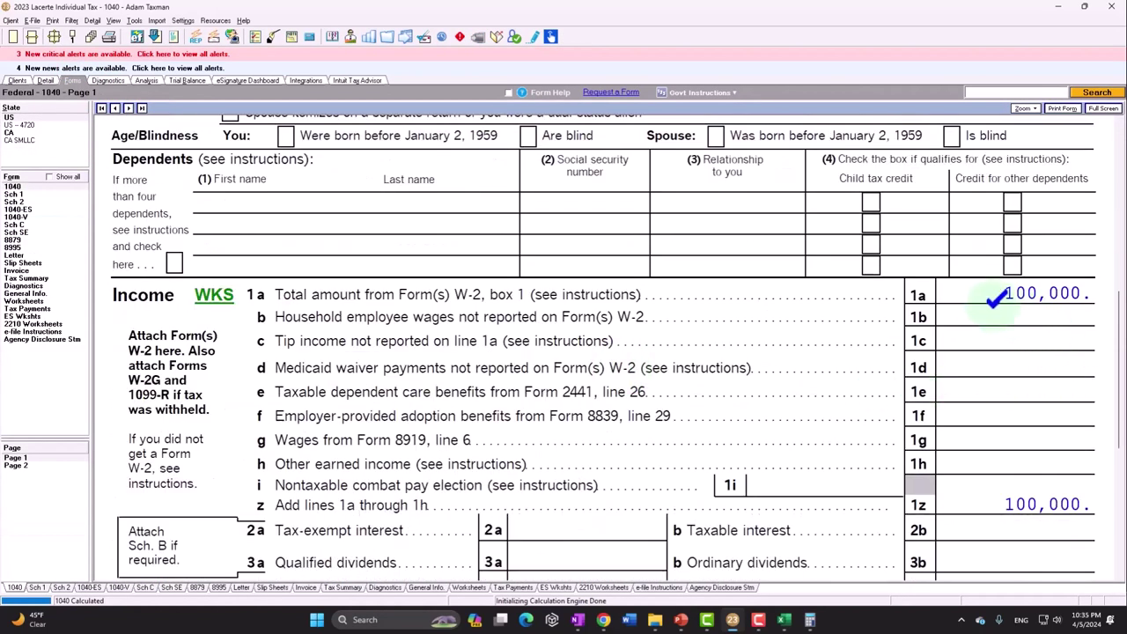
pyautogui.scroll(-3, 995, 299)
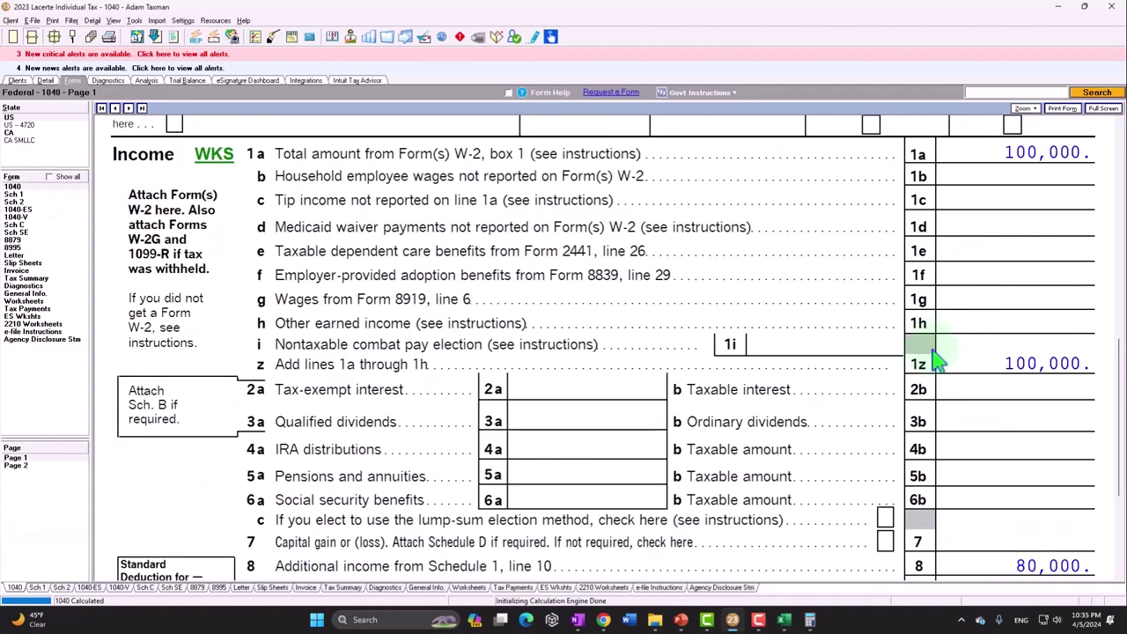
pyautogui.scroll(-2, 938, 359)
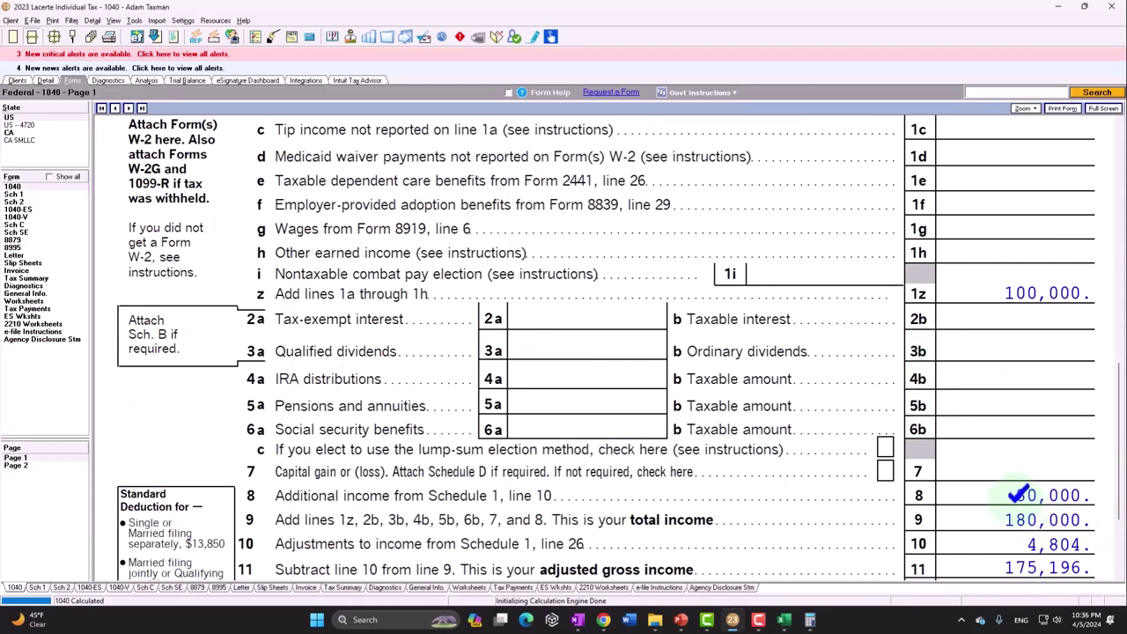
pyautogui.scroll(-2, 594, 348)
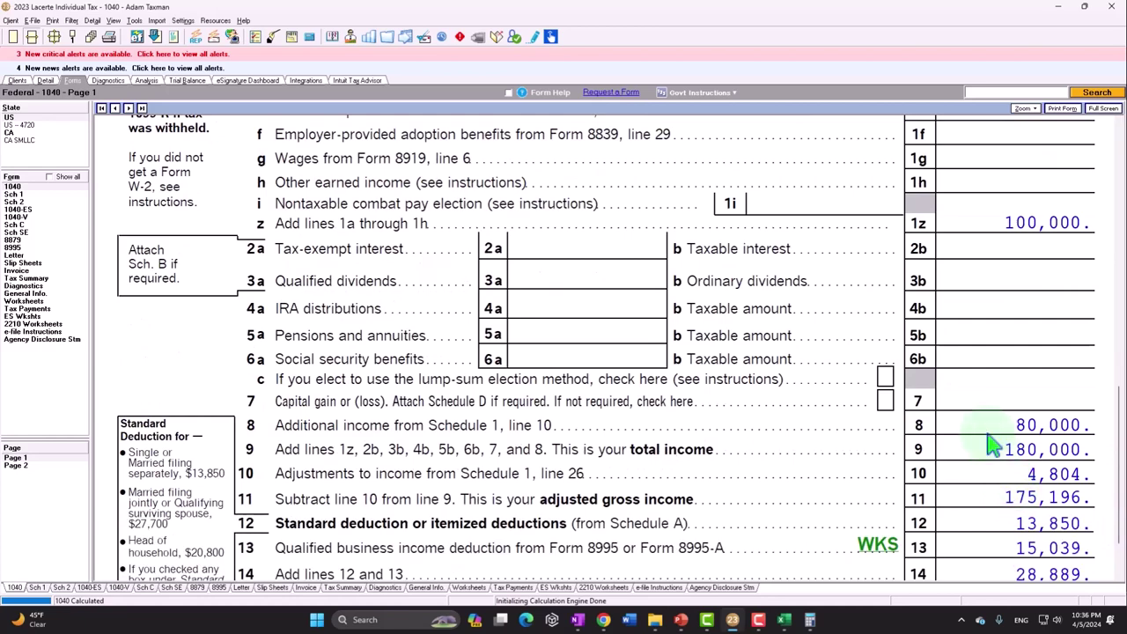
pyautogui.scroll(-2, 916, 328)
pyautogui.scroll(2, 916, 328)
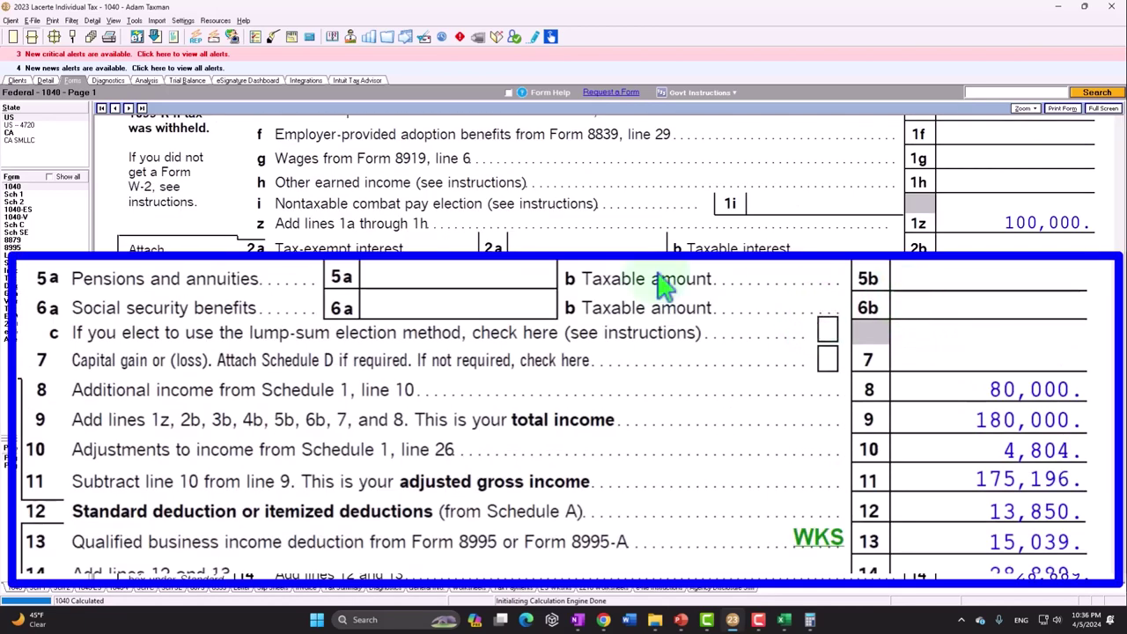
pyautogui.click(45, 80)
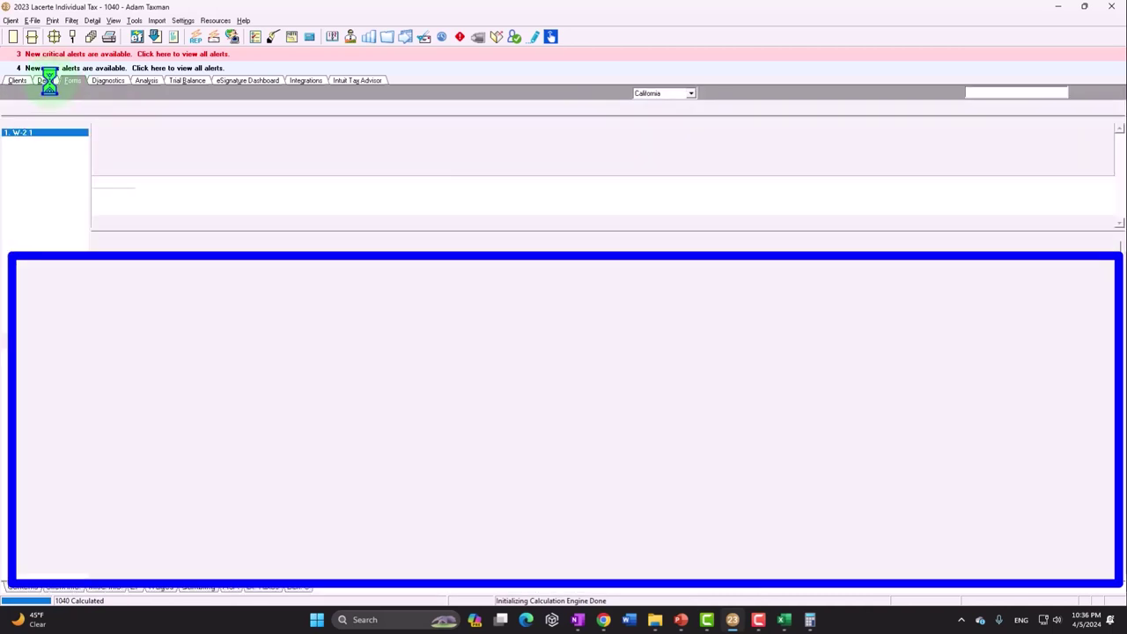
# Step: Raise the W-2 wages to 150,000
pyautogui.click(544, 185)
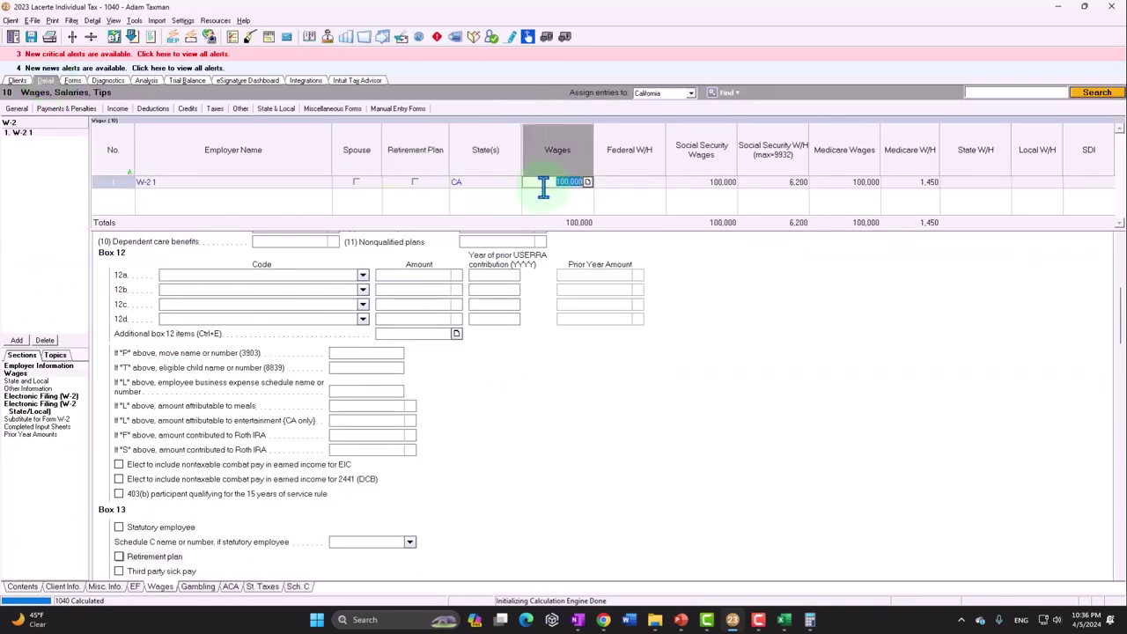
pyautogui.write('150000')
pyautogui.press('Tab')
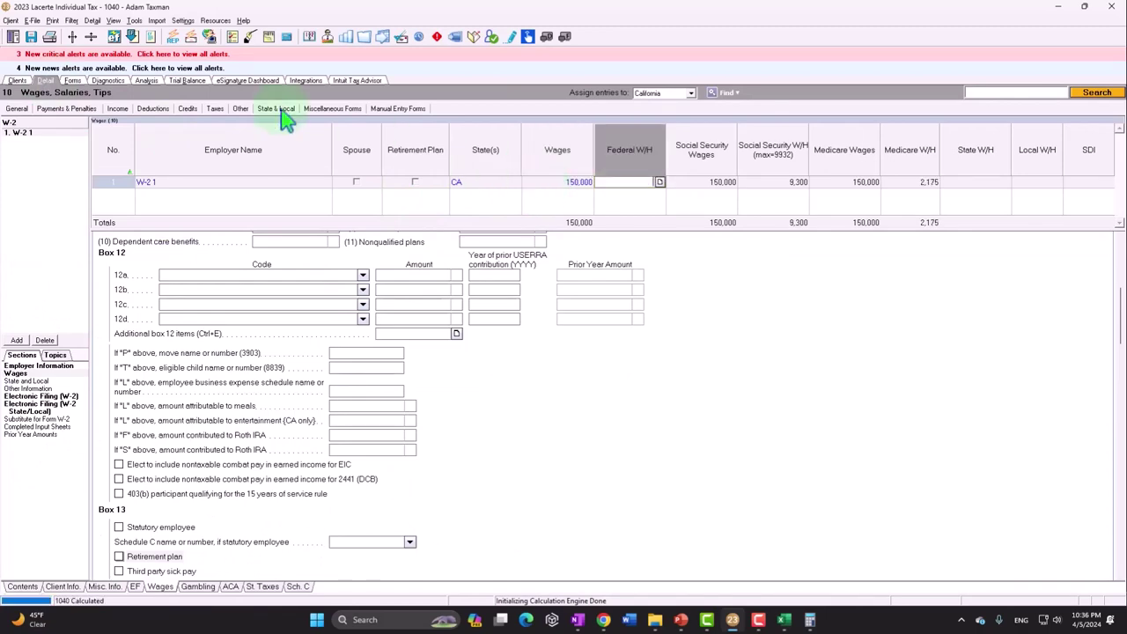
# Step: Confirm Form 1040 totals 230,000 income, then view Schedule SE line 4a at 73,880
pyautogui.hotkey('ctrl', 'Tab')
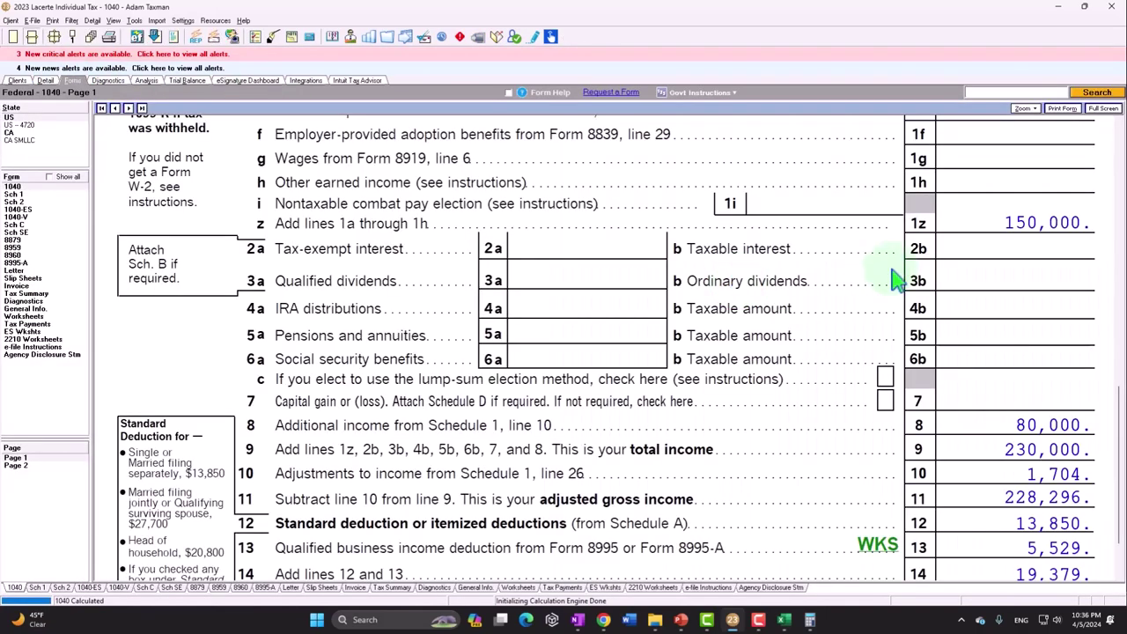
pyautogui.scroll(2, 915, 264)
pyautogui.scroll(-3, 984, 226)
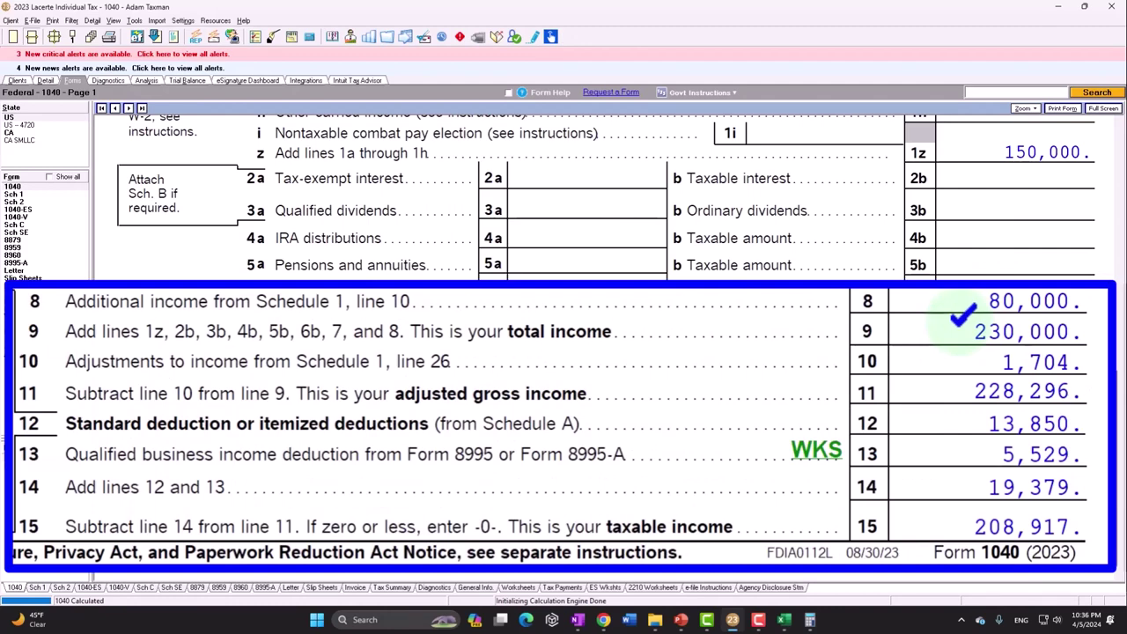
pyautogui.scroll(4, 995, 368)
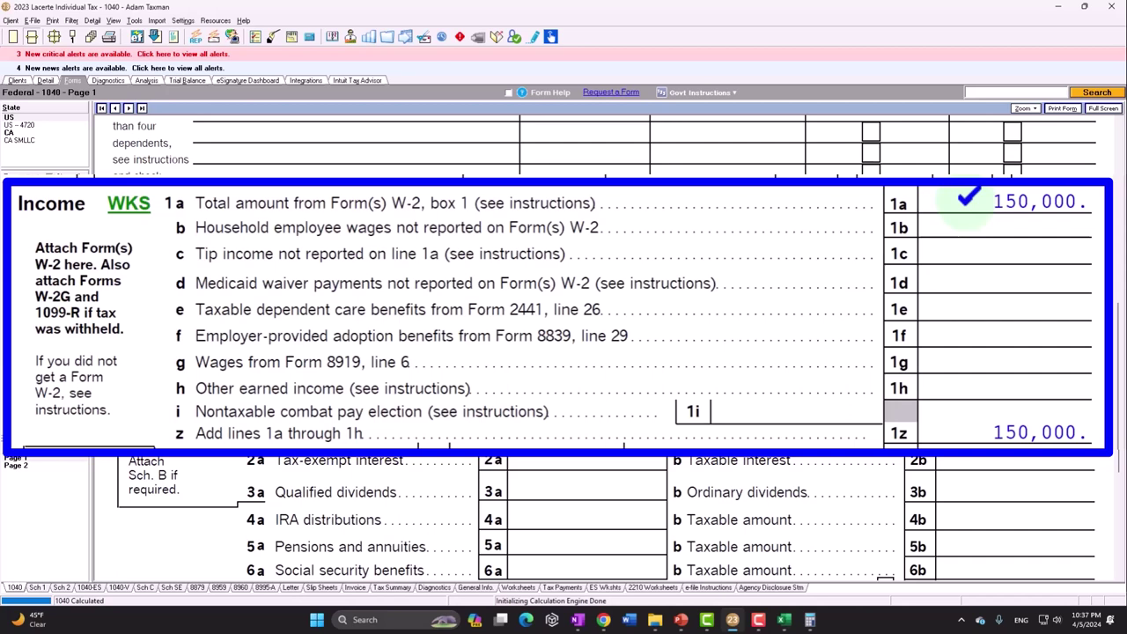
pyautogui.scroll(-3, 968, 355)
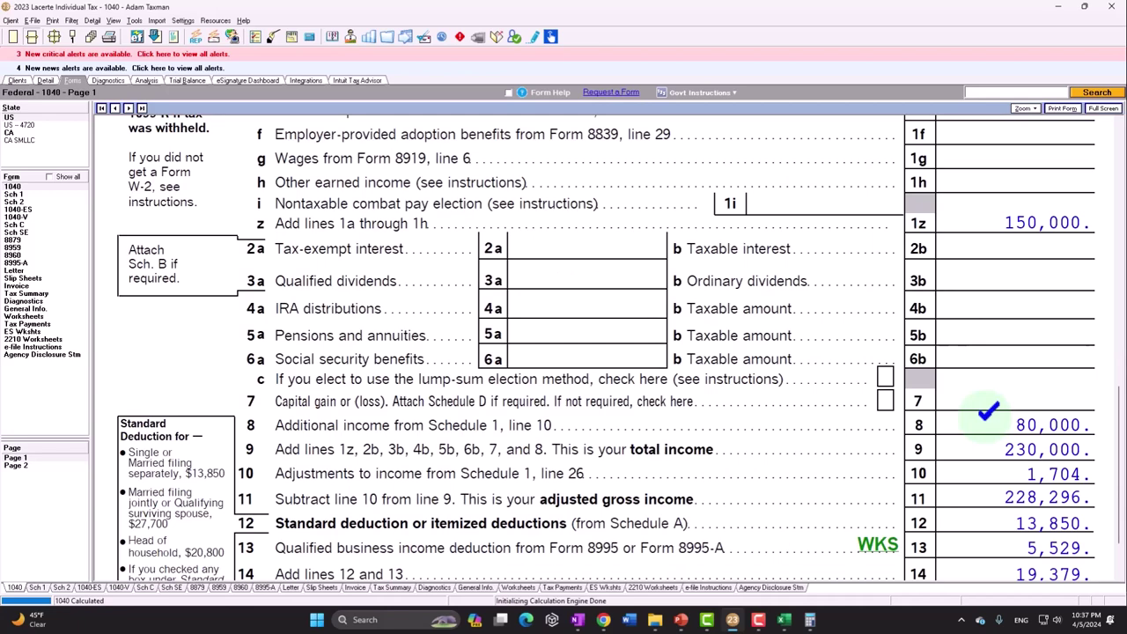
pyautogui.click(34, 232)
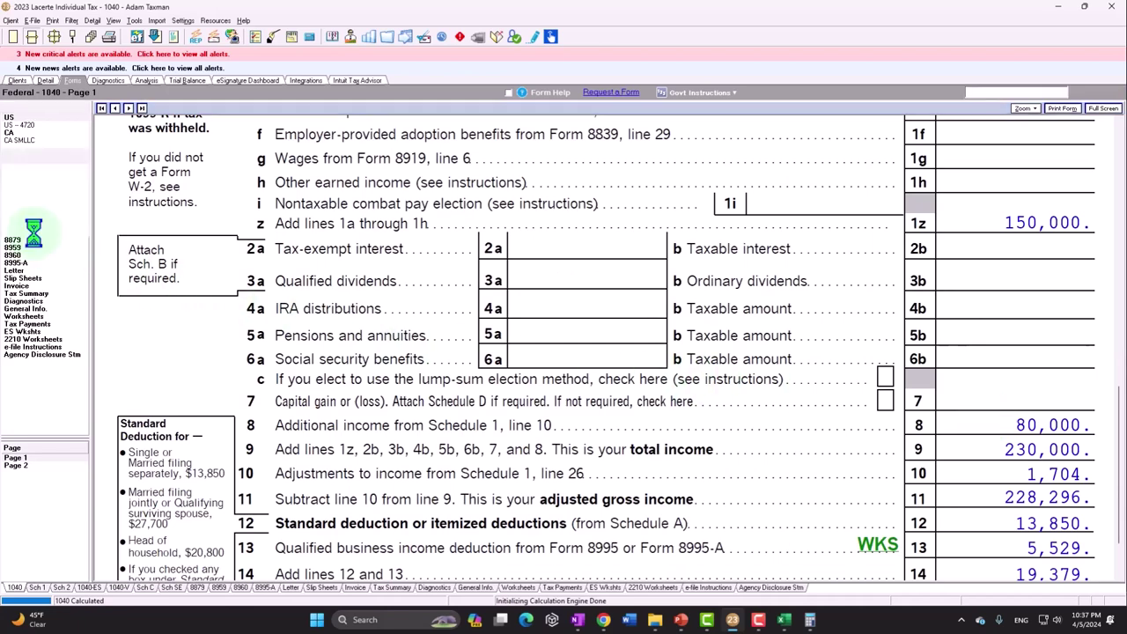
pyautogui.scroll(-5, 573, 414)
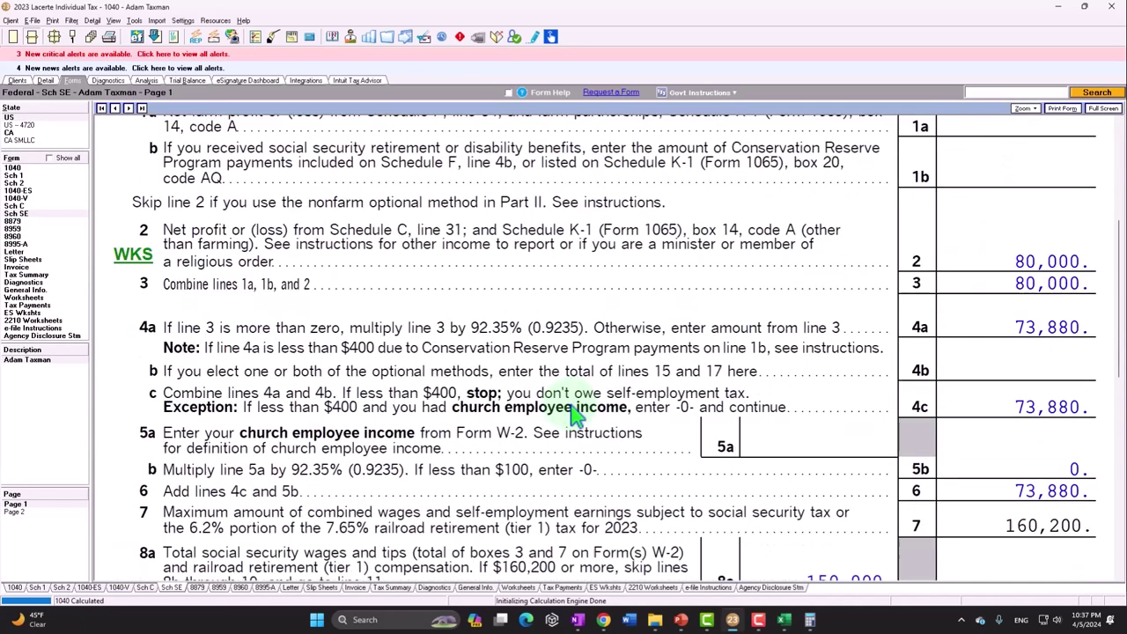
# Step: Review Schedule SE's 3,408 self-employment tax and 1,704 deduction, then return to Form 1040 page 1
pyautogui.scroll(-7, 572, 414)
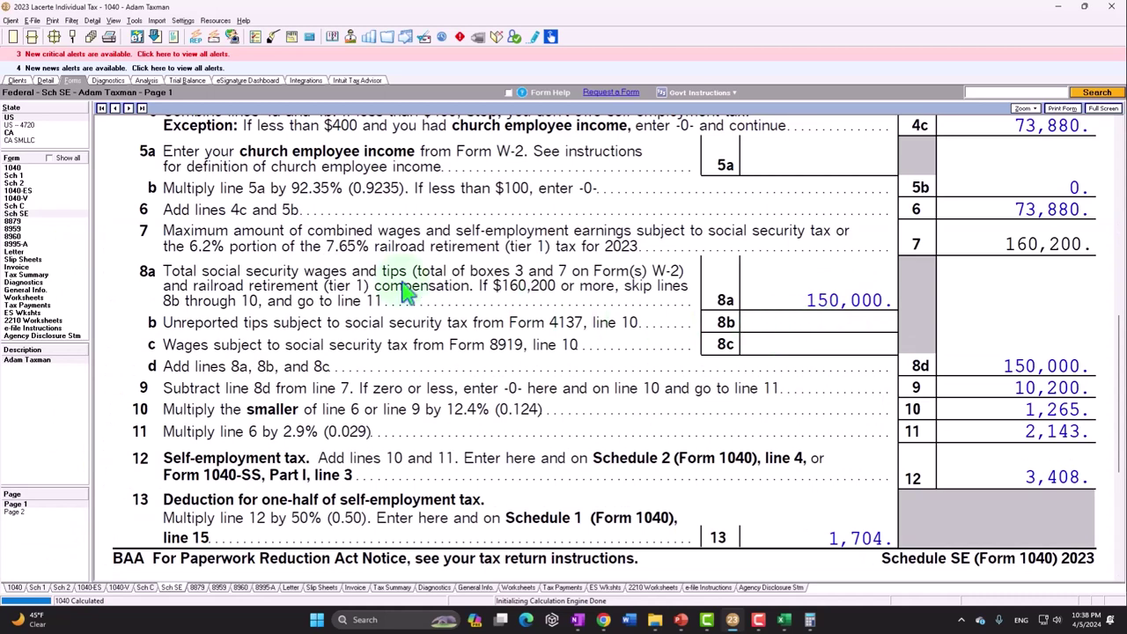
pyautogui.click(14, 169)
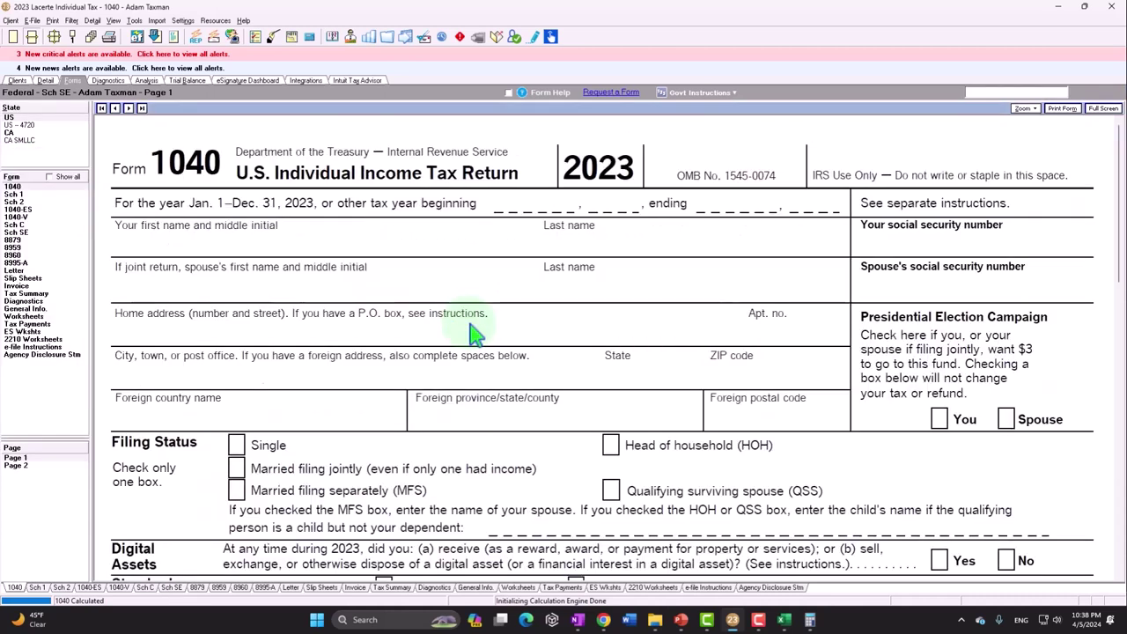